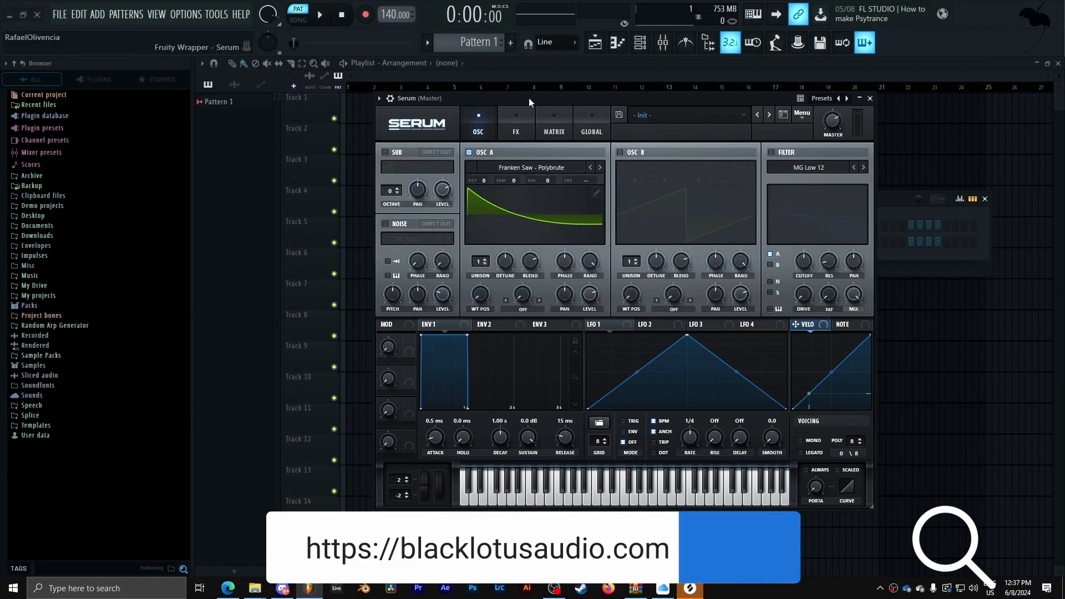
- Sweep Oscillator A's wavetable position up to 256 and back to 1 to audition the wavetable
drag(528, 97, 533, 111)
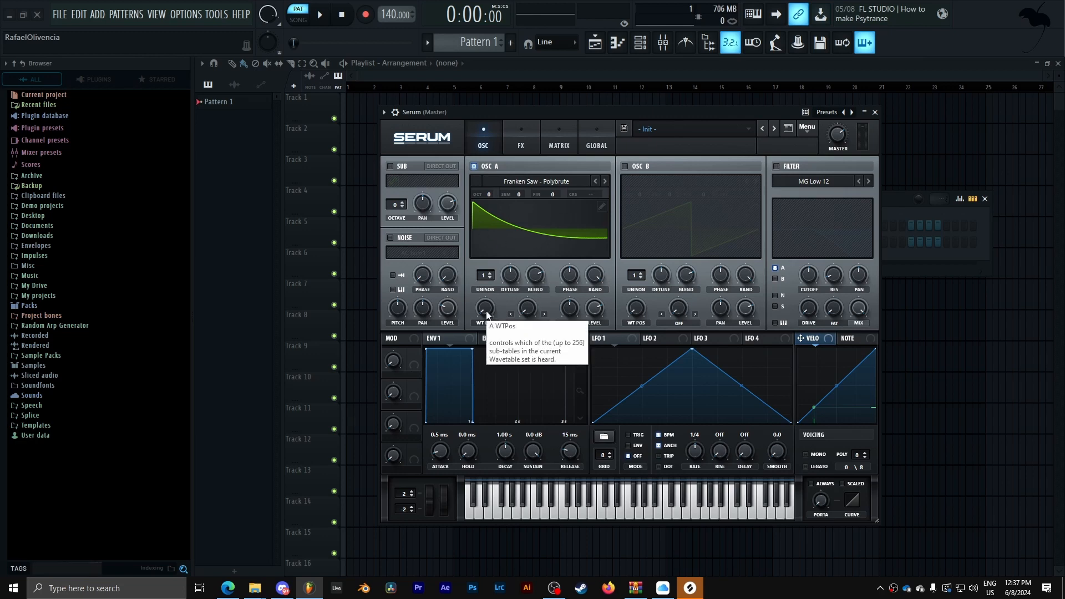
drag(492, 308, 528, 214)
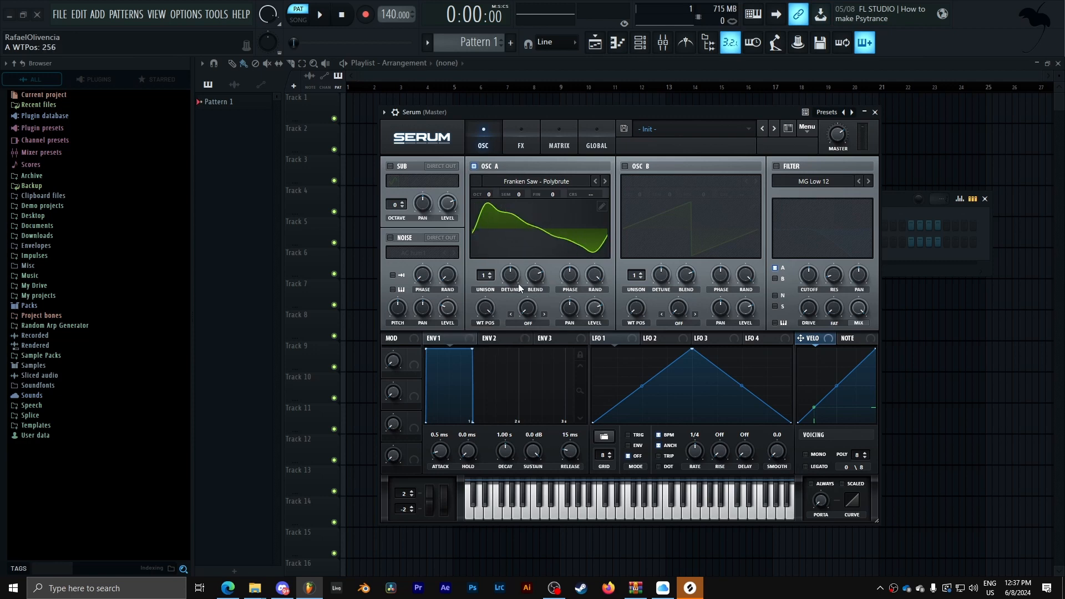
drag(489, 307, 484, 487)
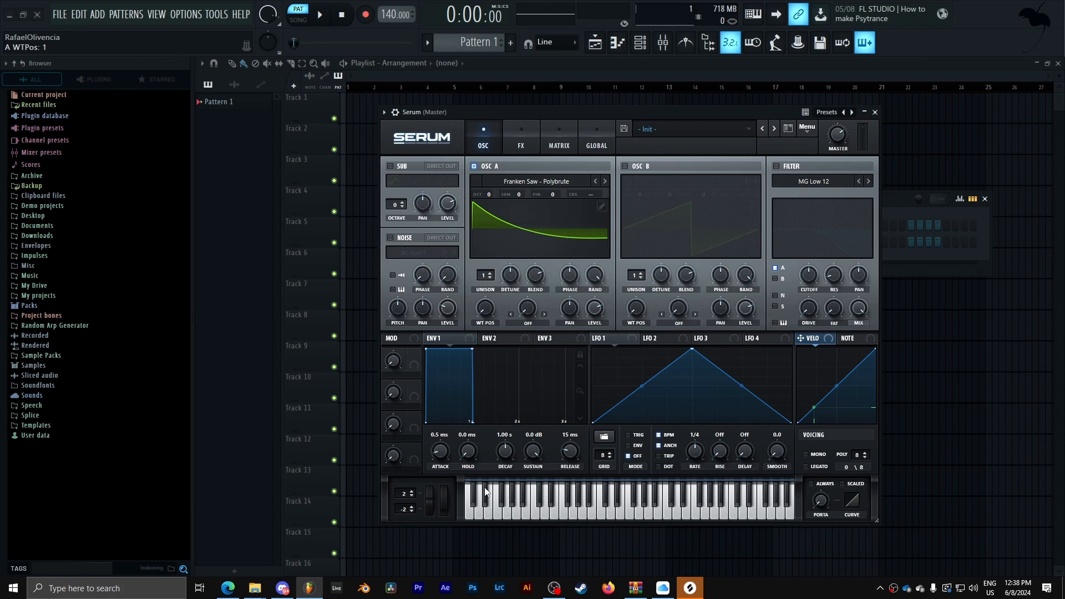
- Assign the Note modulation source to Oscillator A's wavetable position
drag(584, 107, 599, 91)
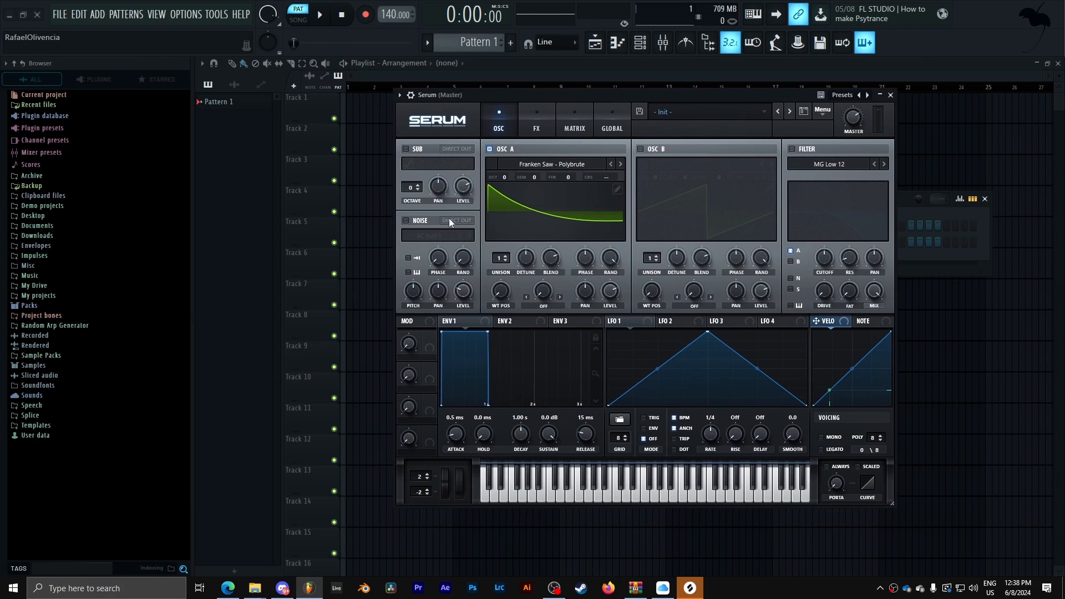
click(868, 324)
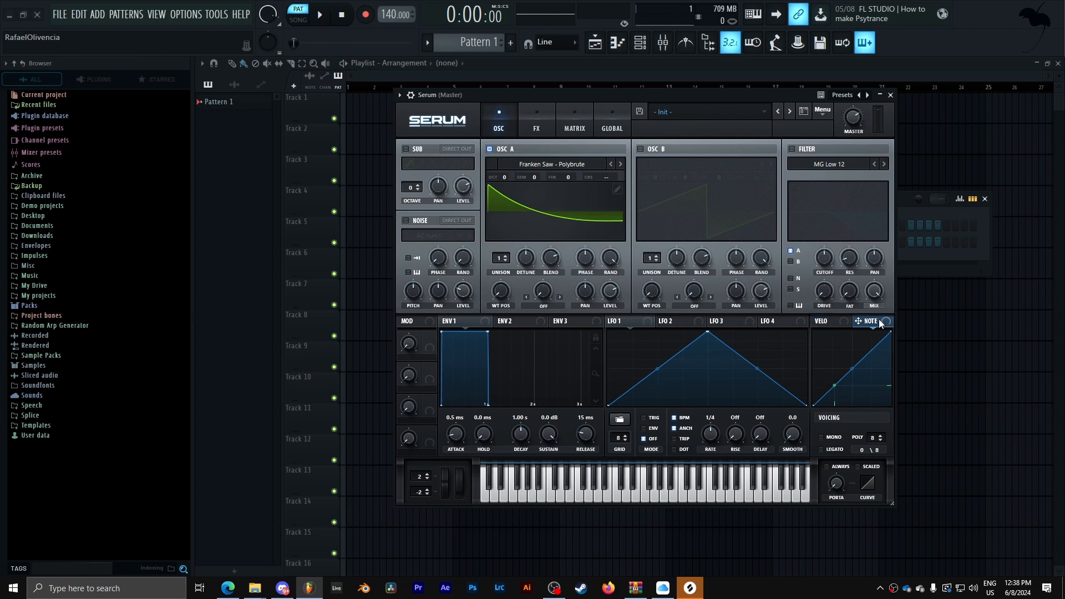
drag(692, 314, 500, 295)
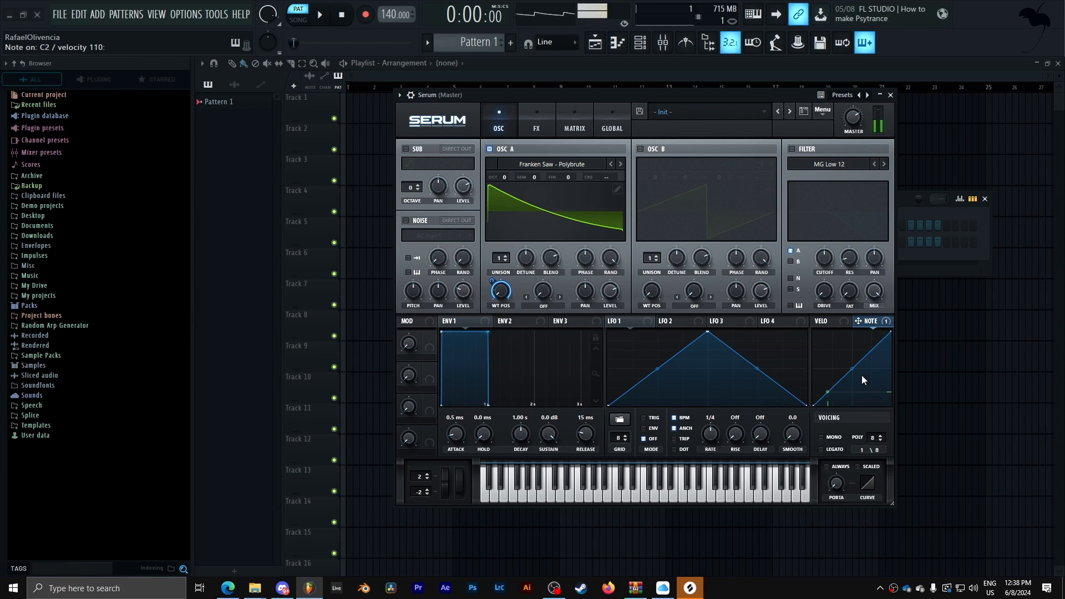
- Reshape the Note modulation curve by adding and moving points near its upper end
drag(830, 364, 830, 434)
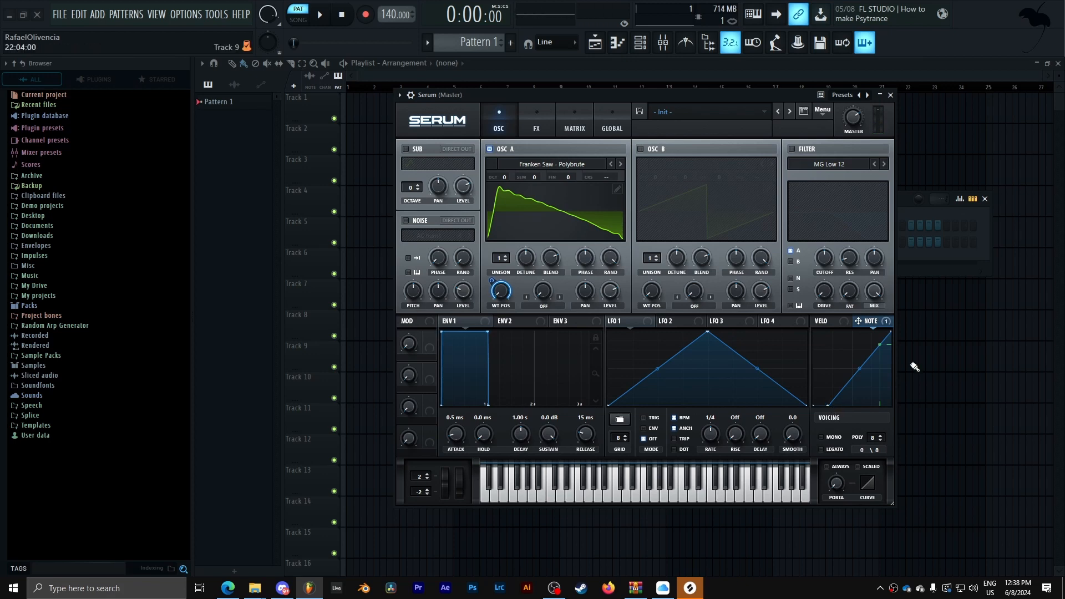
double_click(887, 349)
drag(887, 348, 880, 302)
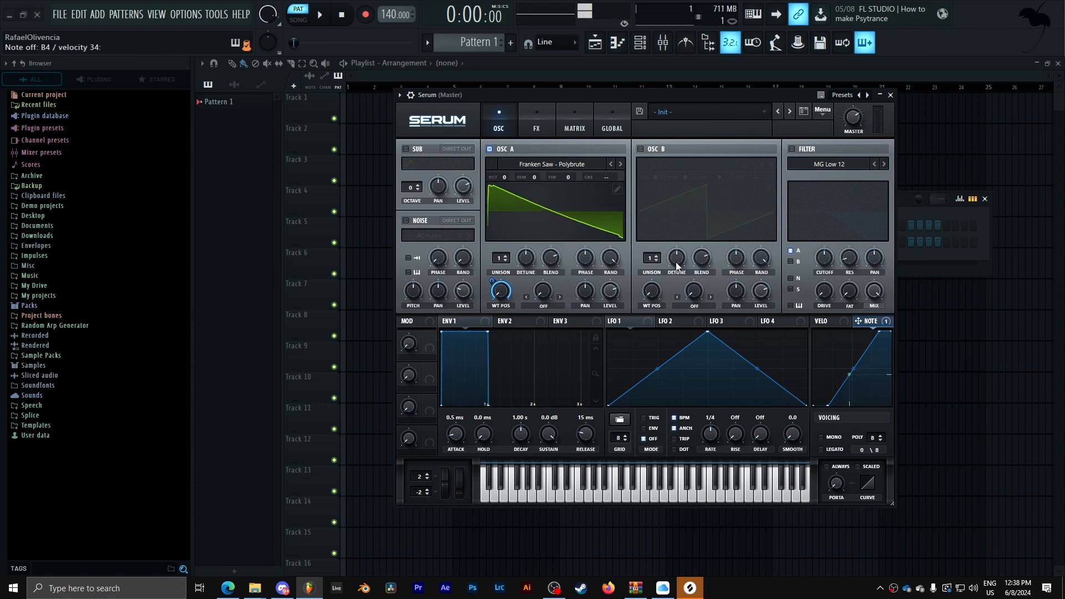
- Set the ASIO buffer length to 256 samples in the audio settings
click(185, 14)
click(202, 52)
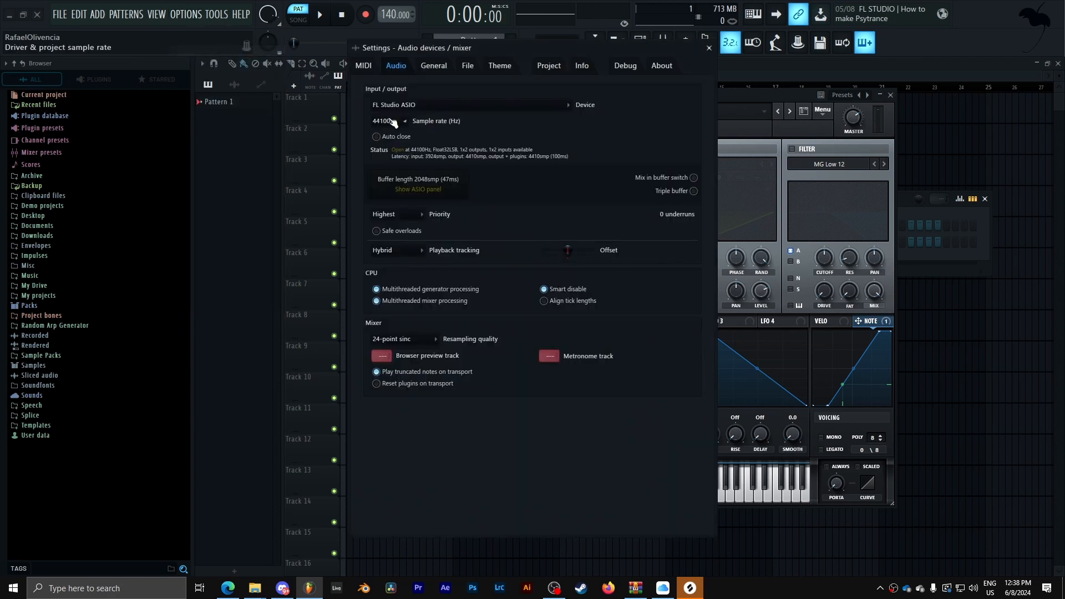
click(450, 190)
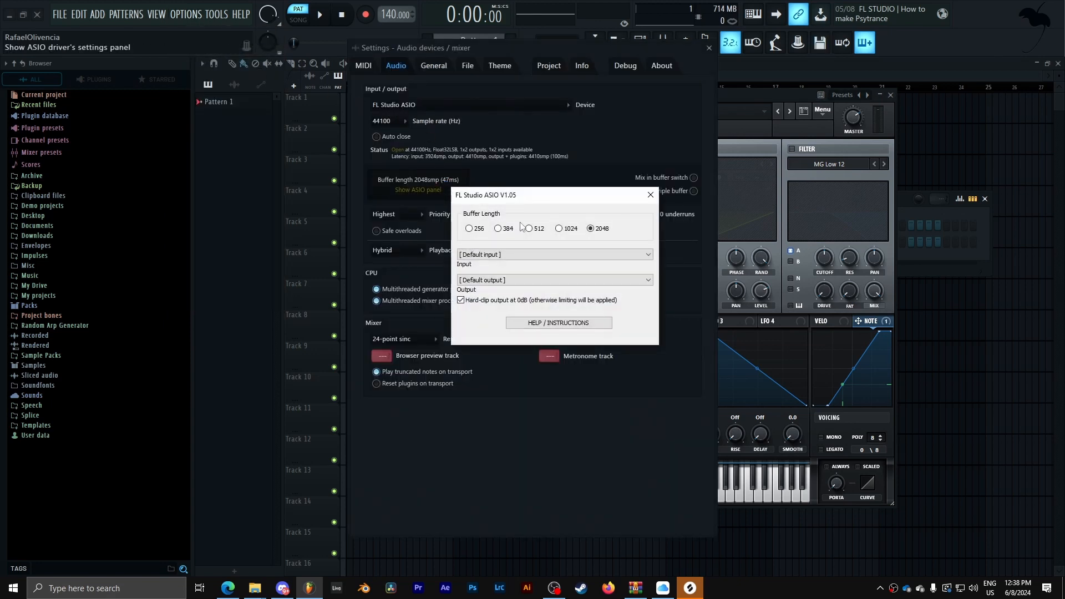
click(469, 228)
click(650, 195)
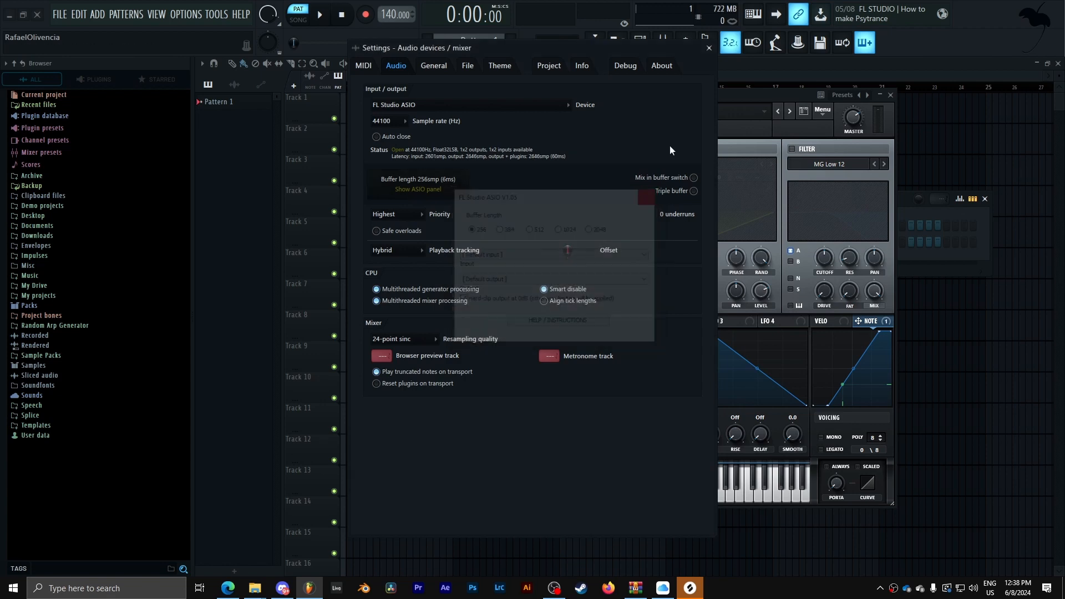
click(710, 49)
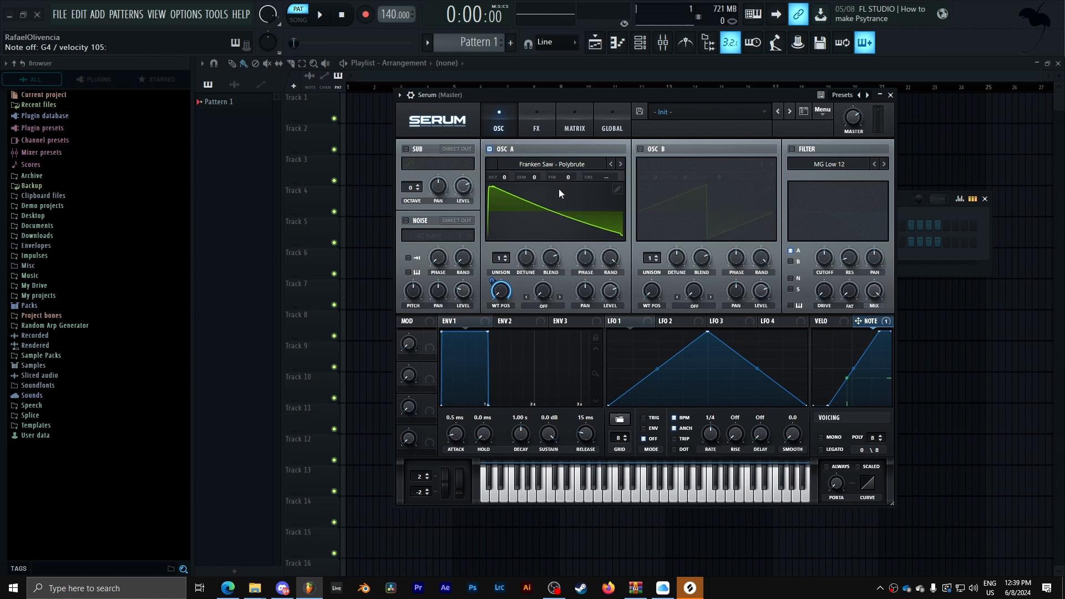
- Add NoteOn Rand1 as a second modulation source on Oscillator A's wavetable position
right_click(501, 295)
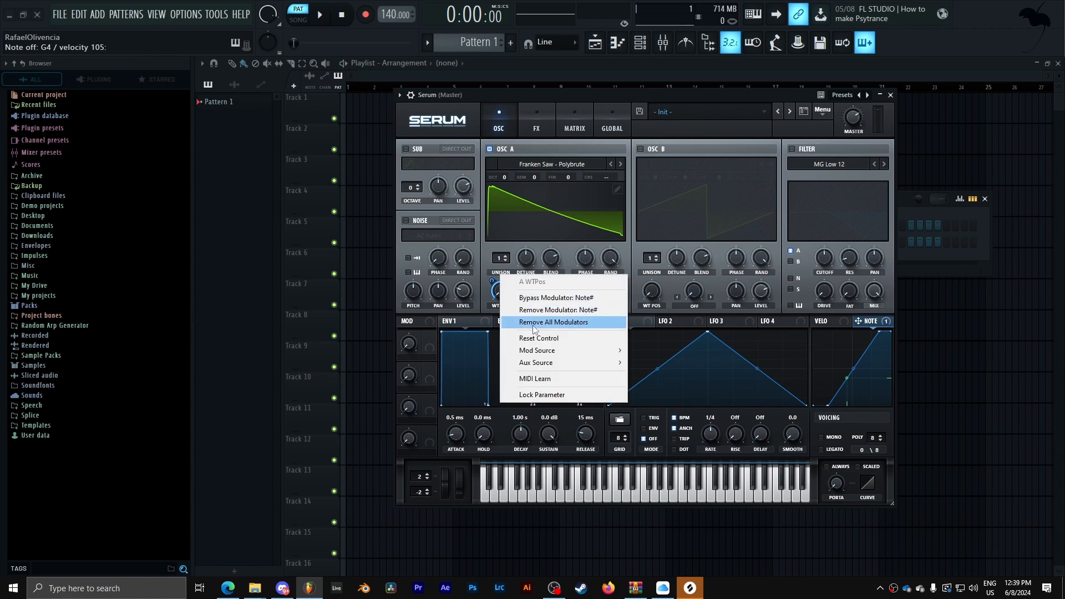
mouse_move(559, 351)
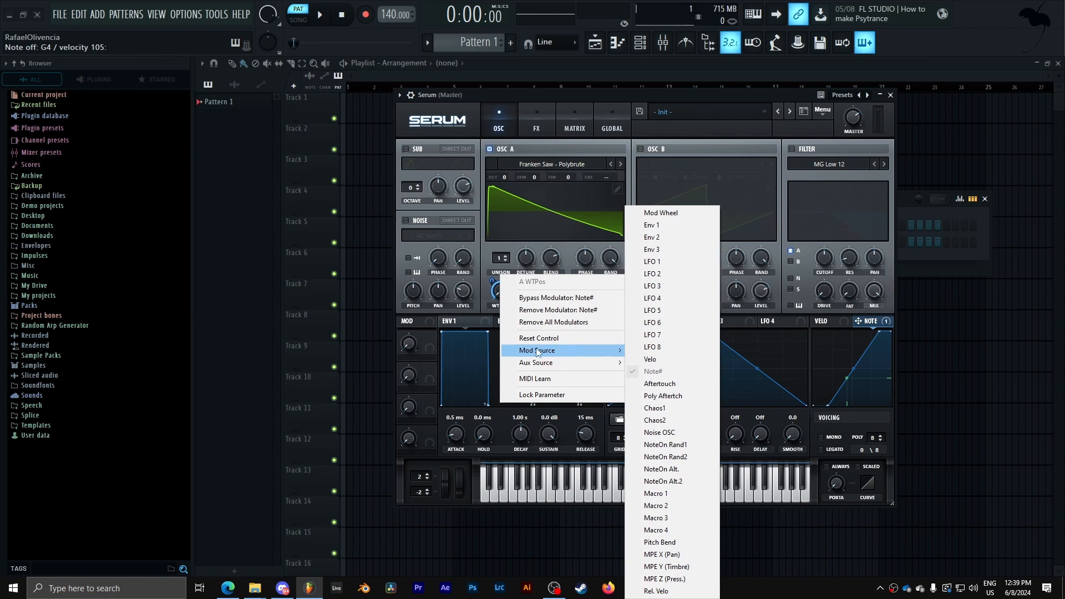
click(698, 445)
- Lower the NoteOn Rand1 to wavetable position amount in the modulation matrix to 3
click(566, 129)
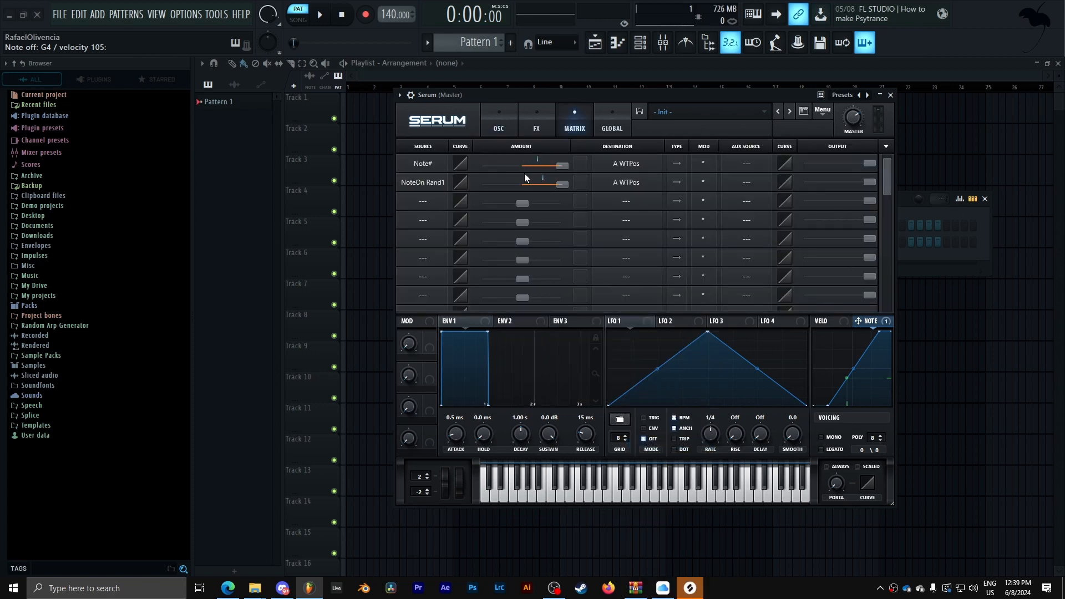
drag(561, 186, 530, 186)
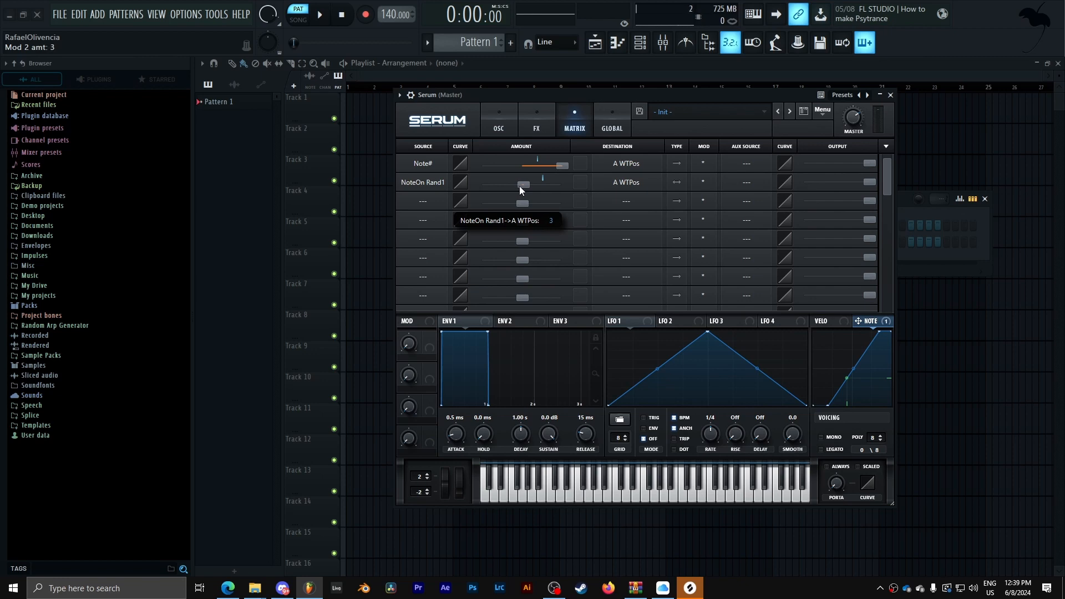
click(490, 126)
key(Escape)
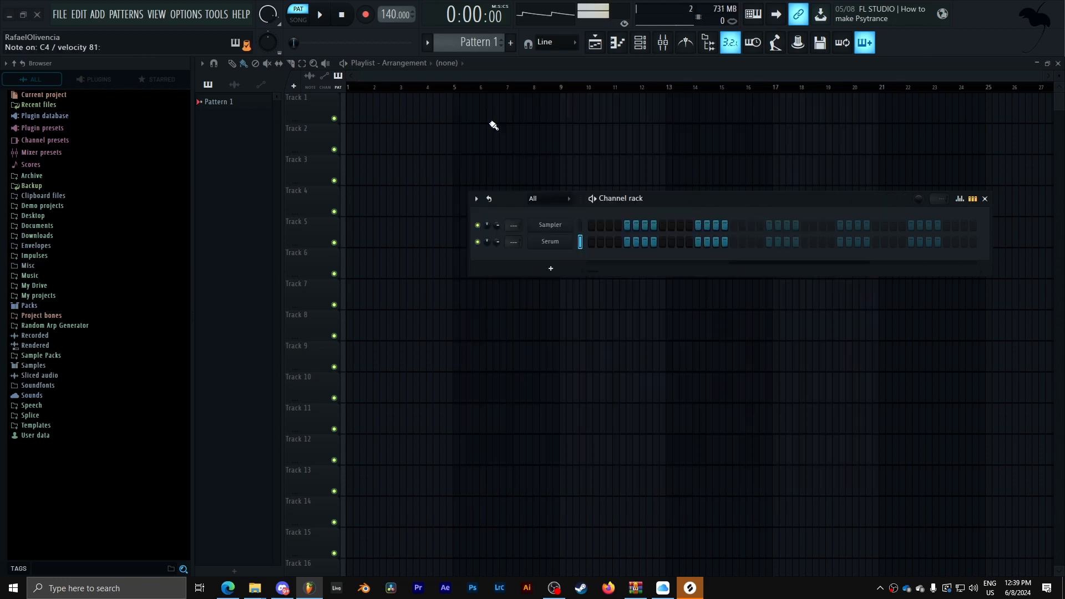
- Reopen Serum and set the NoteOn Rand1 to wavetable position amount in the matrix to 20
click(553, 236)
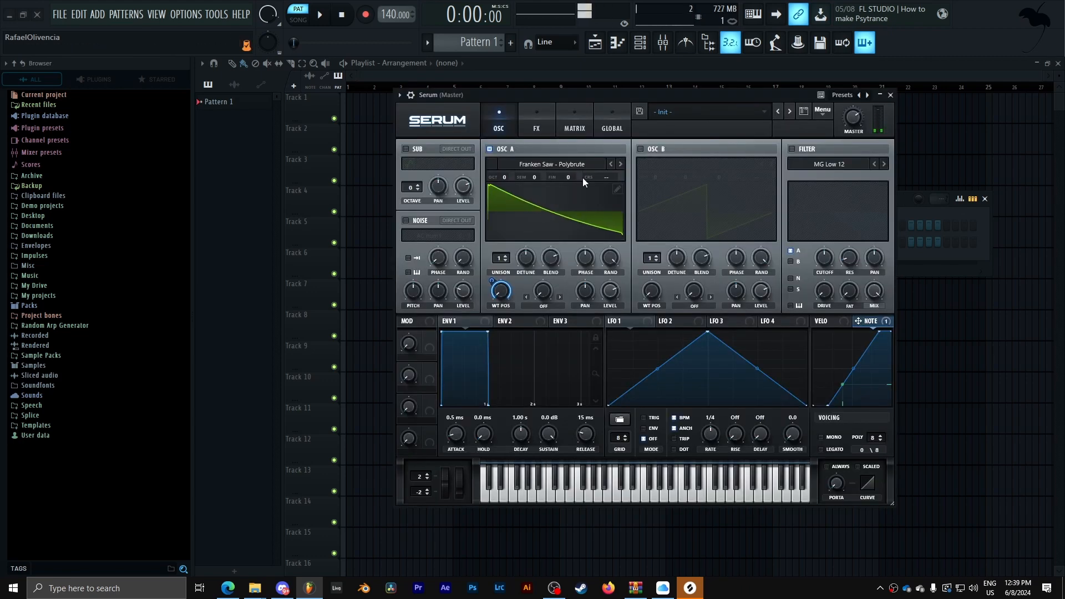
click(571, 127)
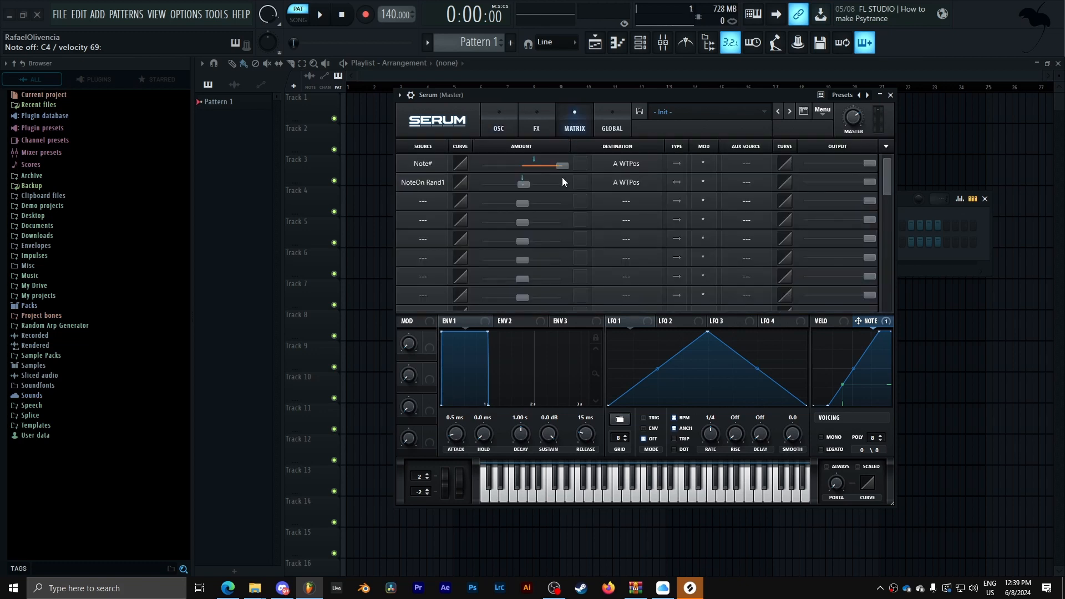
drag(521, 183, 525, 183)
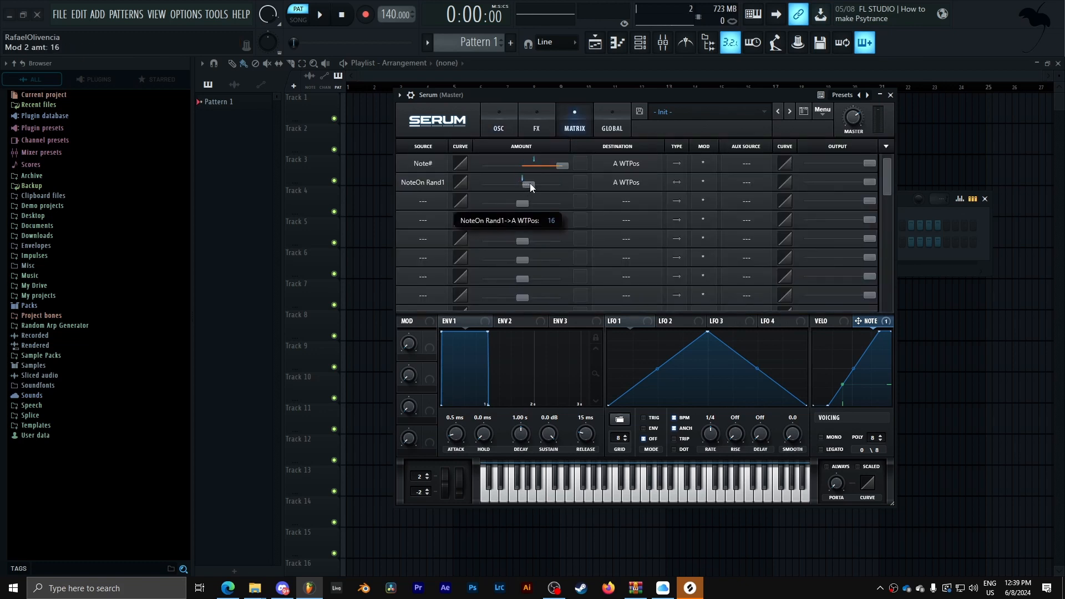
- Set Macro 1 as aux source for the NoteOn Rand1 slot and rename the macro Vintage
click(747, 183)
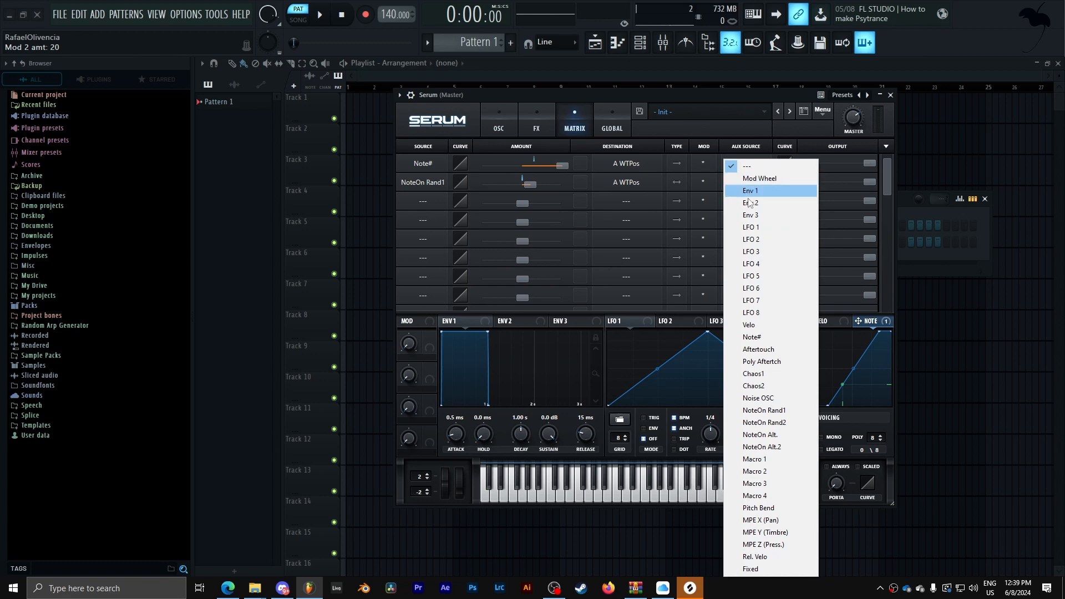
click(774, 459)
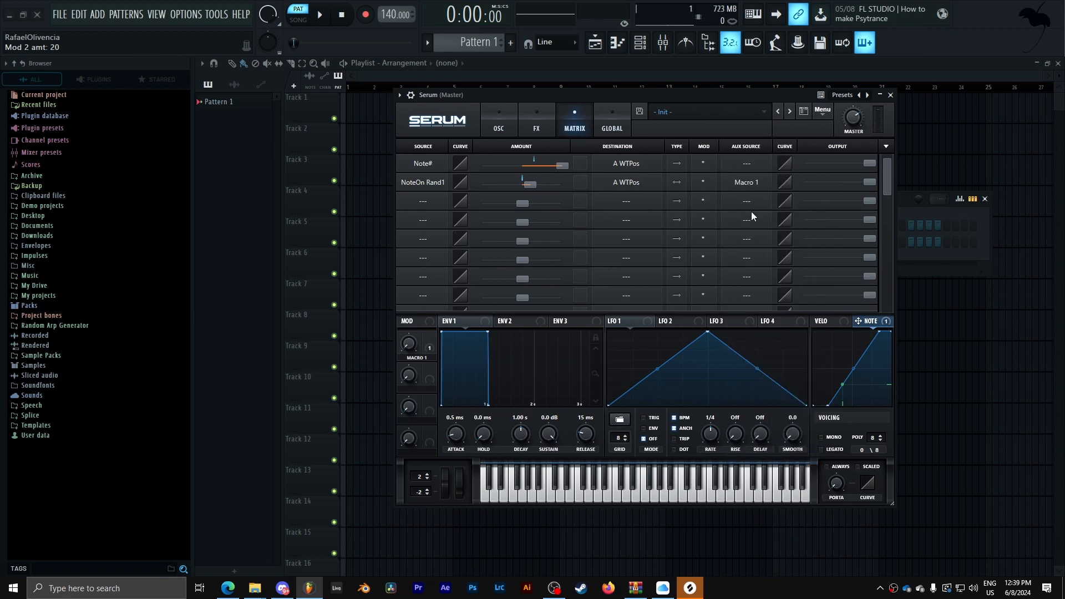
click(502, 132)
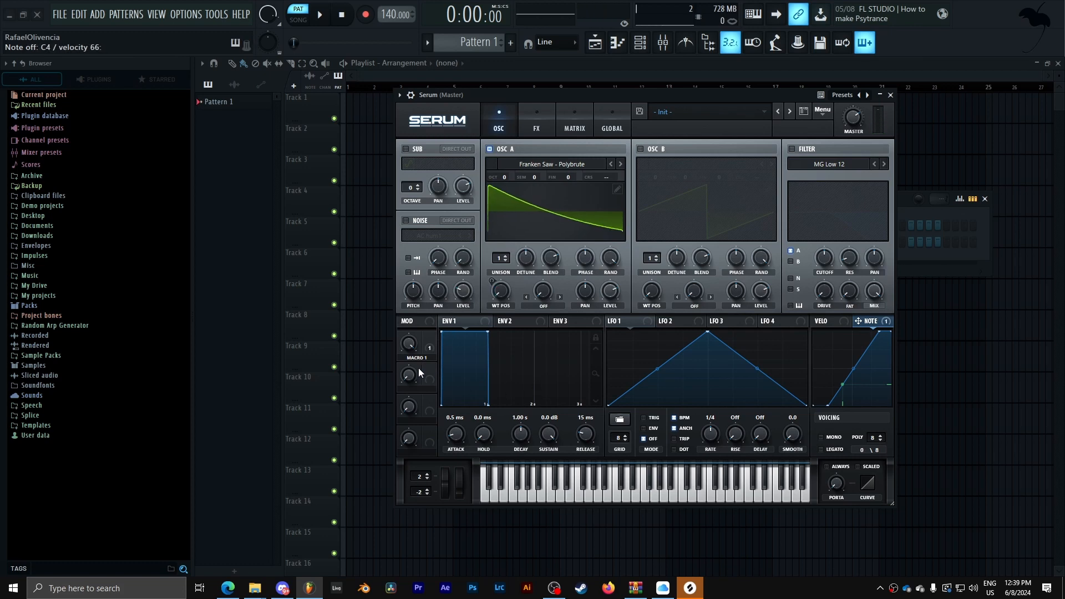
text(Vintage)
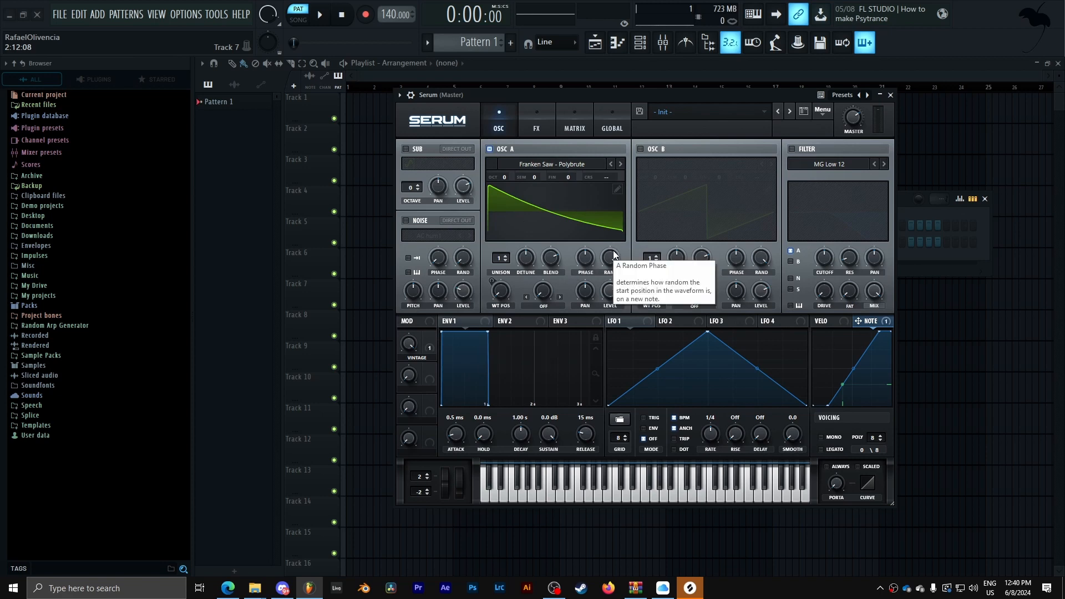
- Turn Oscillator A's phase and random phase knobs down to zero
drag(610, 257, 614, 350)
drag(583, 262, 590, 338)
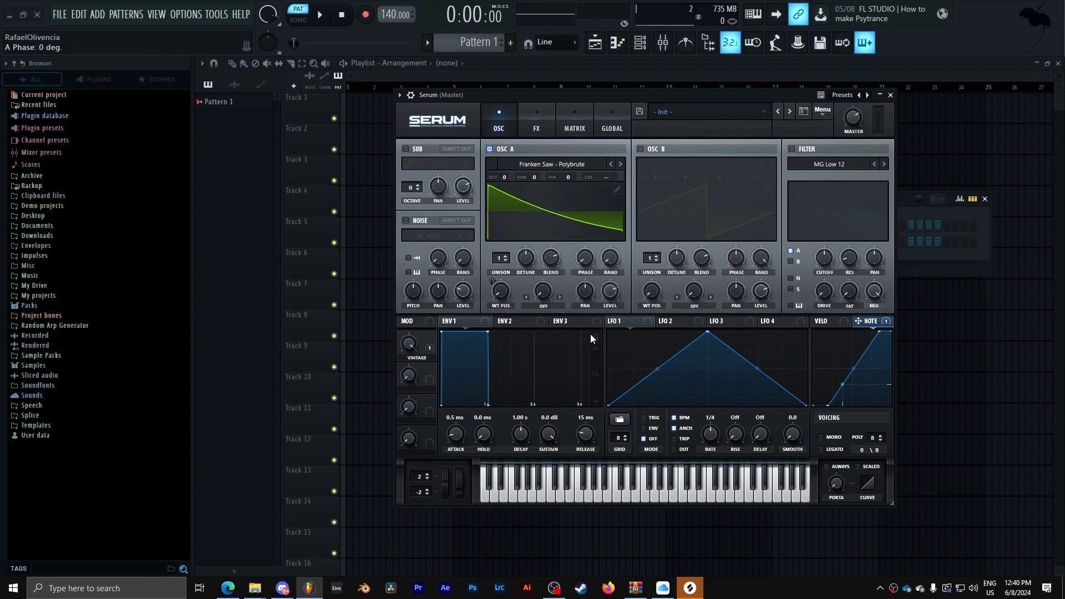
drag(619, 256, 619, 299)
- Modulate Oscillator A's phase with LFO 1 and switch the LFO rate from BPM sync to free Hz
drag(600, 282, 586, 258)
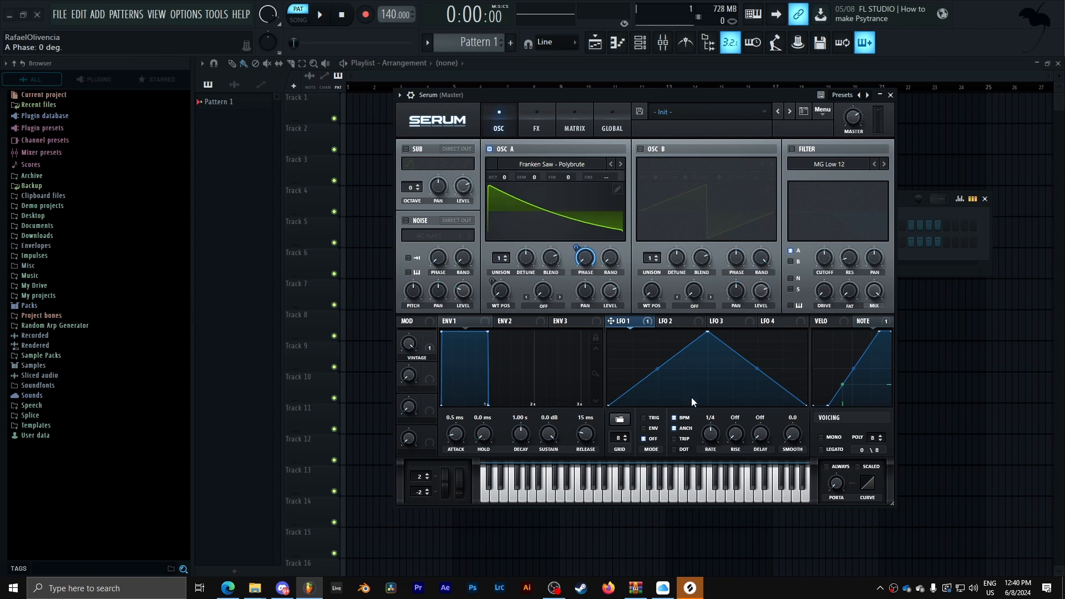
click(685, 418)
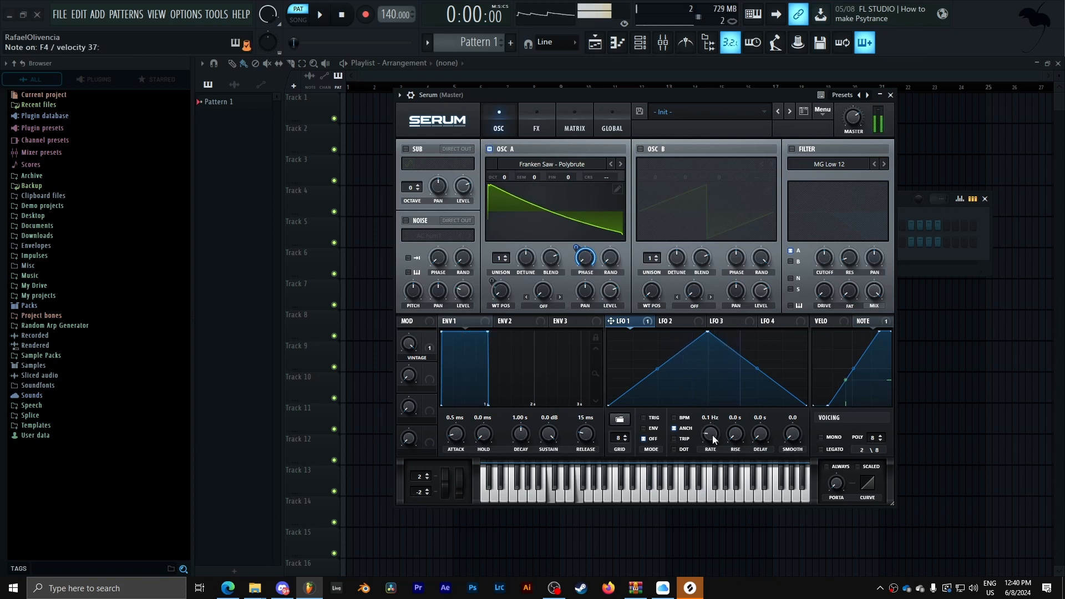
- Assign the Vintage macro to LFO 1's rate with an amount of about 5
drag(411, 347, 455, 555)
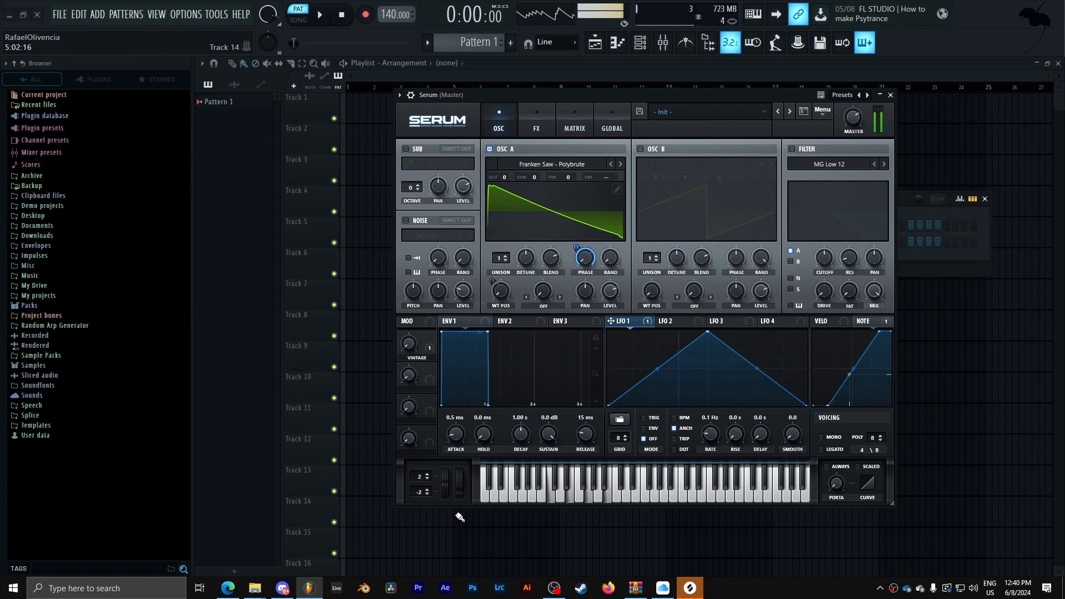
drag(429, 338, 703, 454)
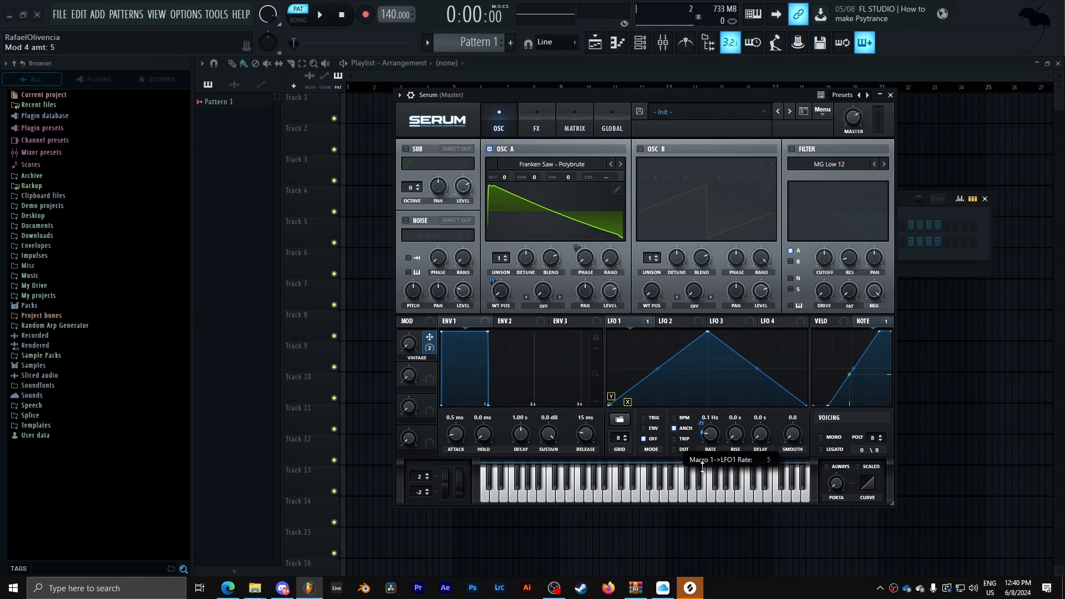
drag(703, 468, 703, 471)
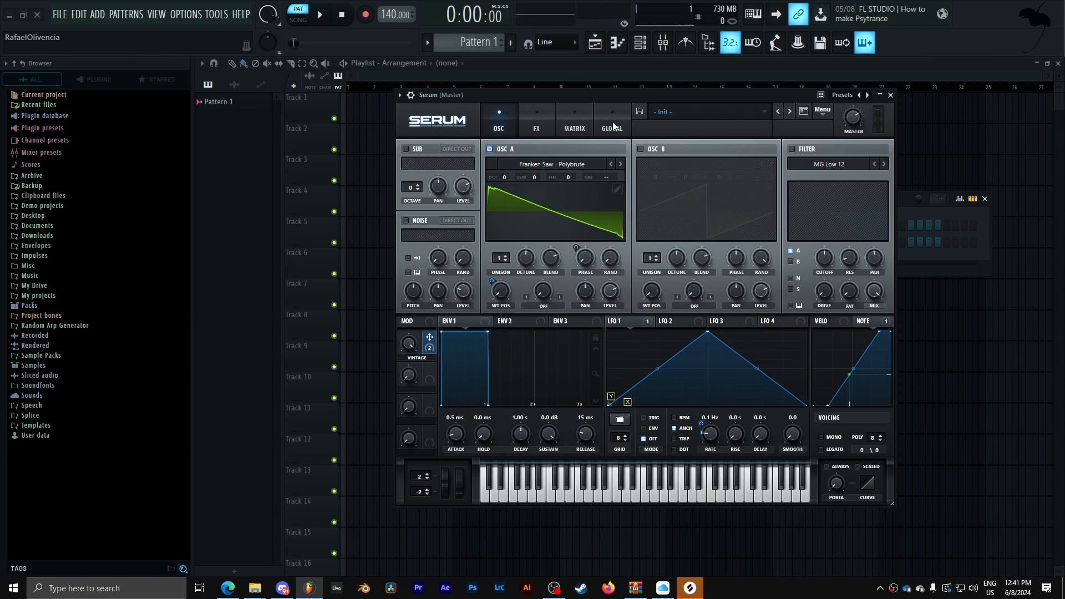
- Modulate Oscillator A's coarse pitch with NoteOn Rand2 and set its matrix amount to 1
right_click(611, 178)
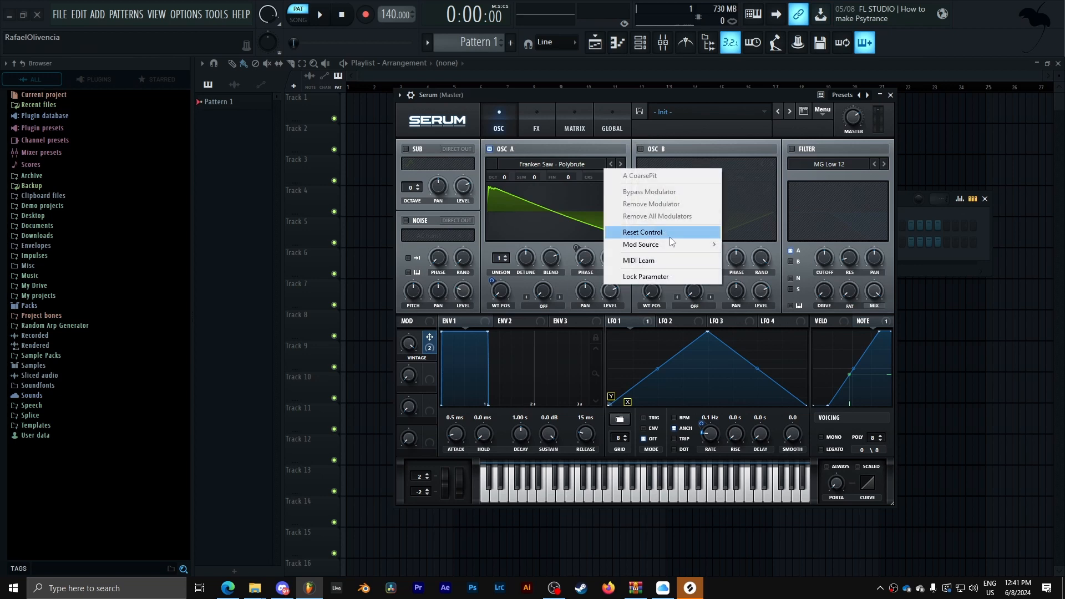
mouse_move(687, 245)
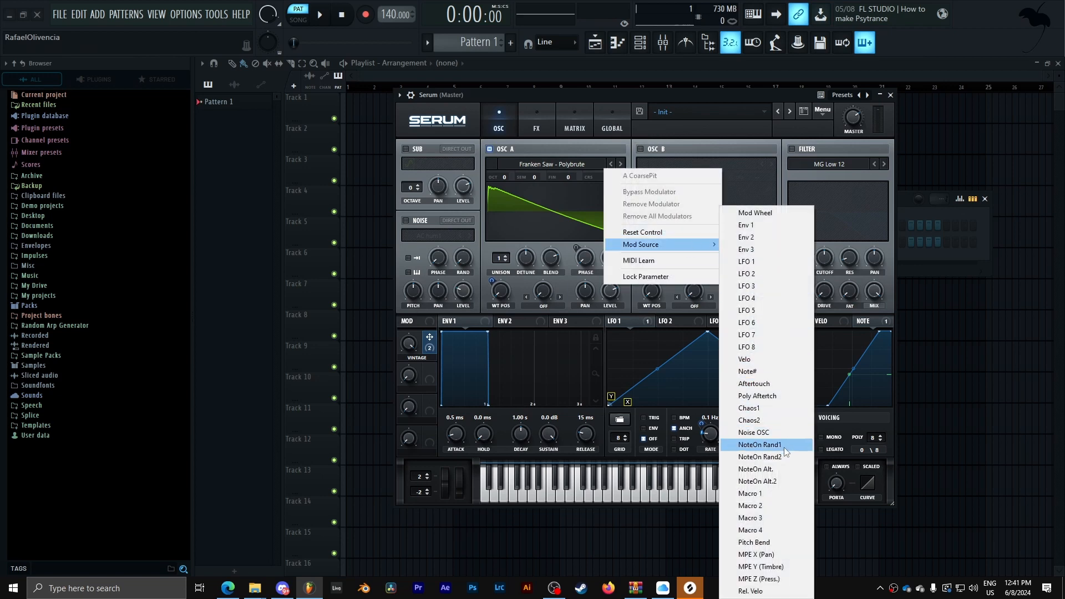
click(789, 461)
drag(622, 178, 620, 194)
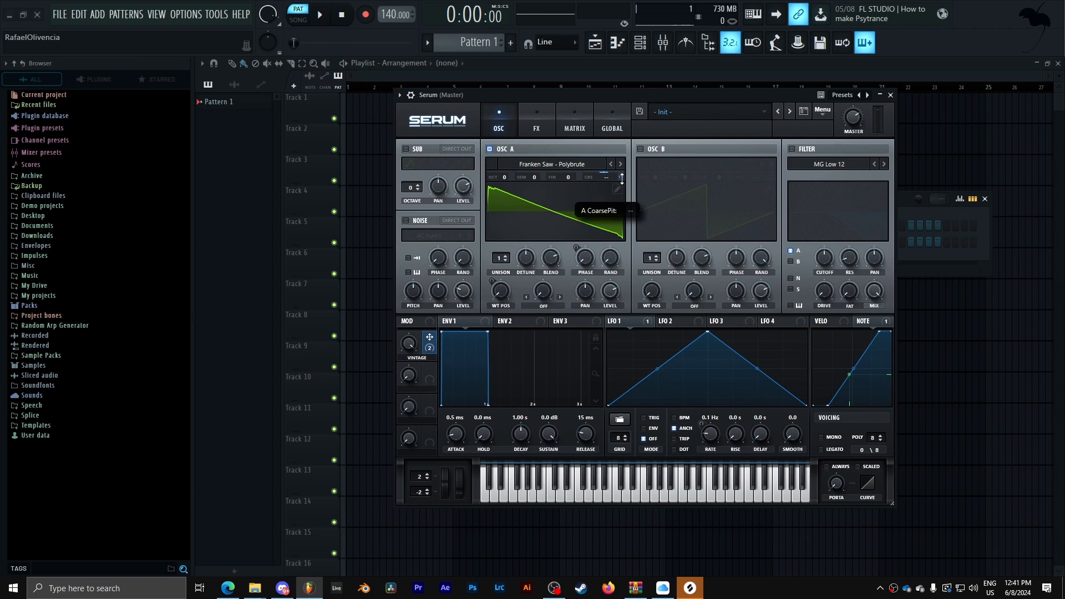
click(574, 127)
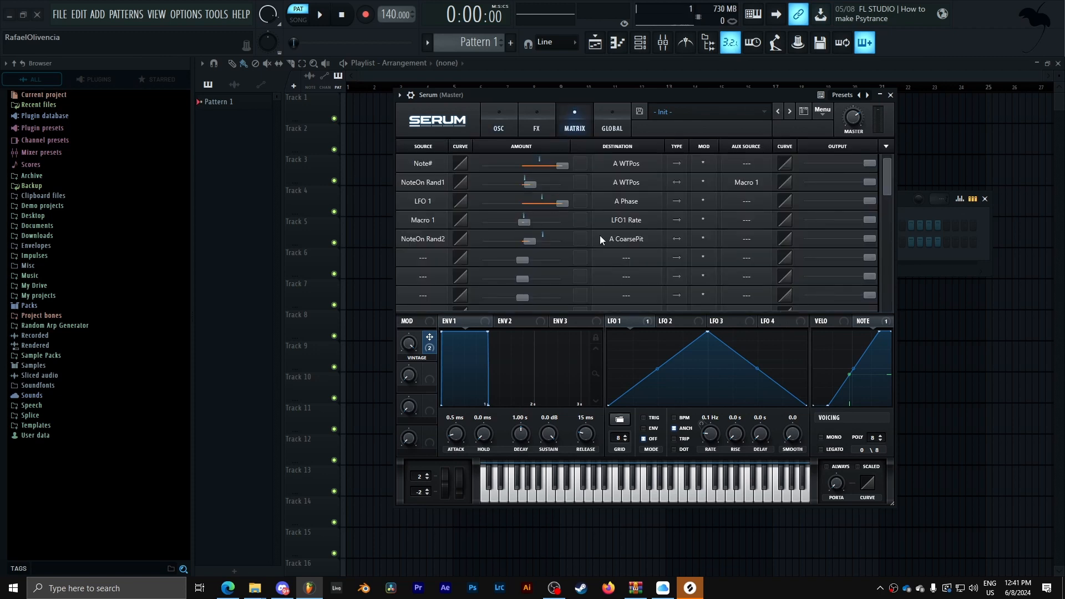
drag(531, 242, 526, 243)
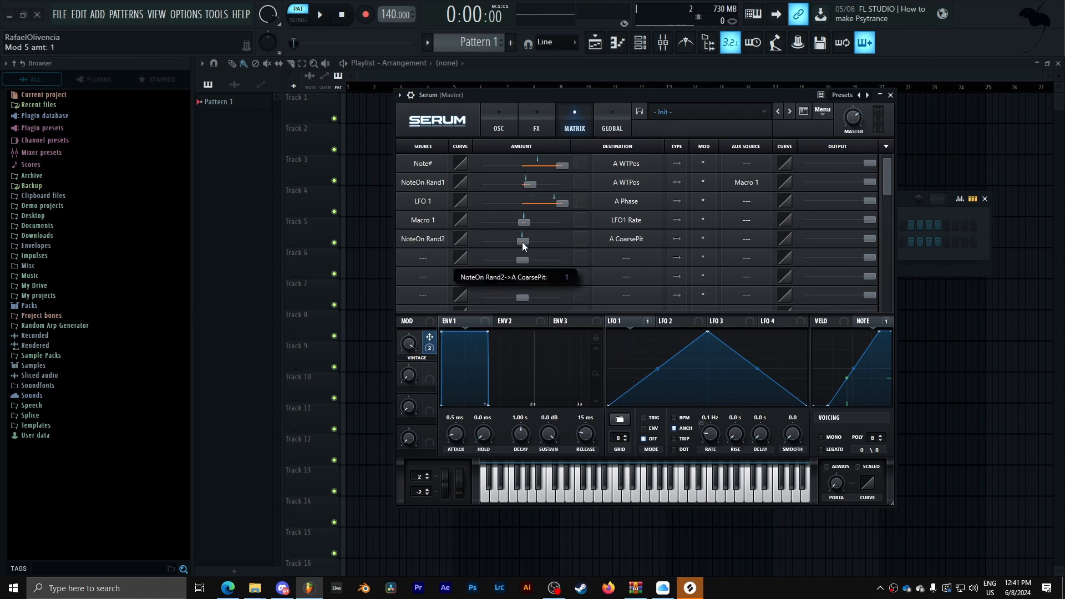
- Set the NoteOn Rand2 → A CoarsePit output to 40 and make Macro 1 its aux source
drag(869, 239, 821, 244)
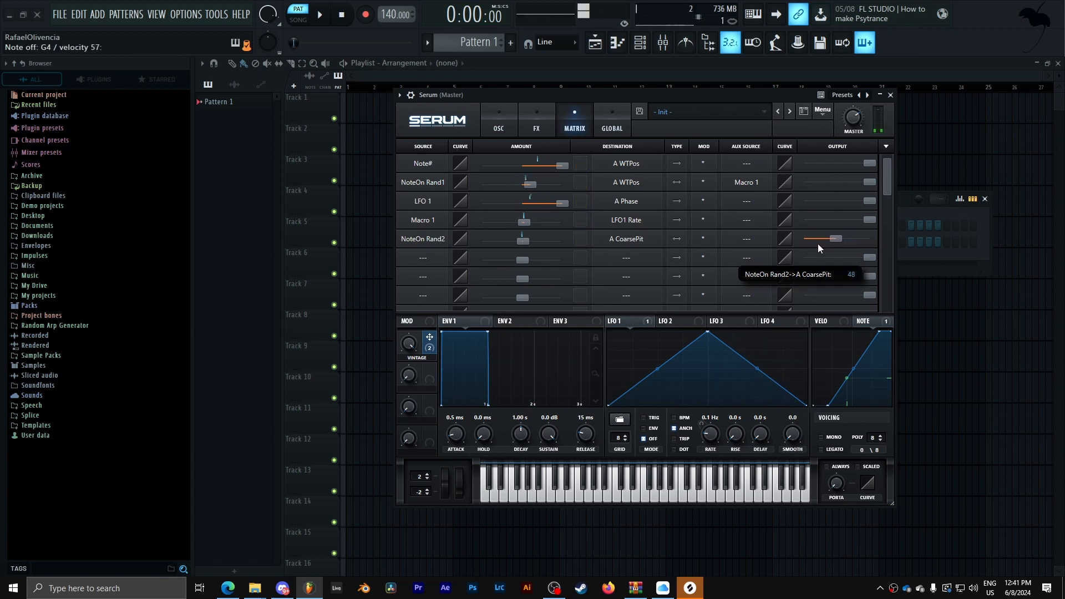
drag(818, 244, 807, 246)
click(749, 239)
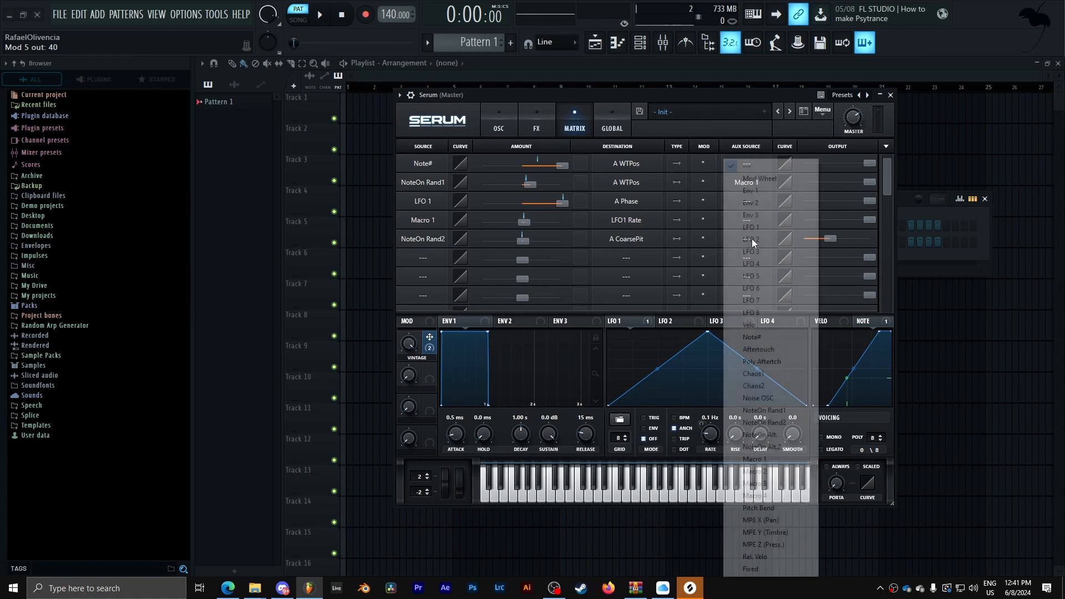
click(793, 458)
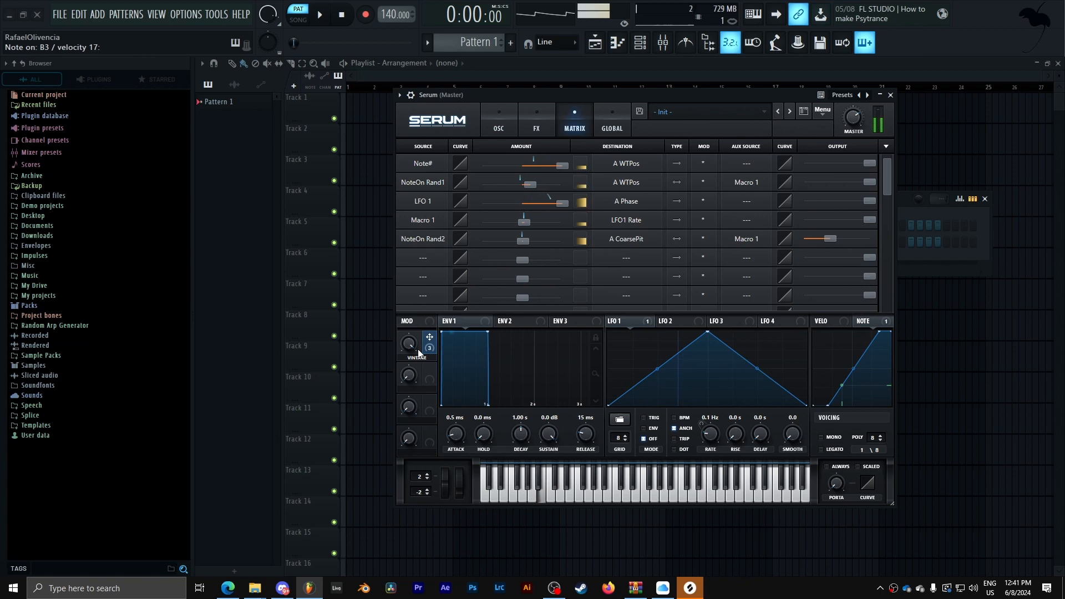
- Enable the Noise oscillator and load the J 60 noise from the Analog folder
click(498, 125)
click(411, 220)
click(444, 236)
mouse_move(482, 255)
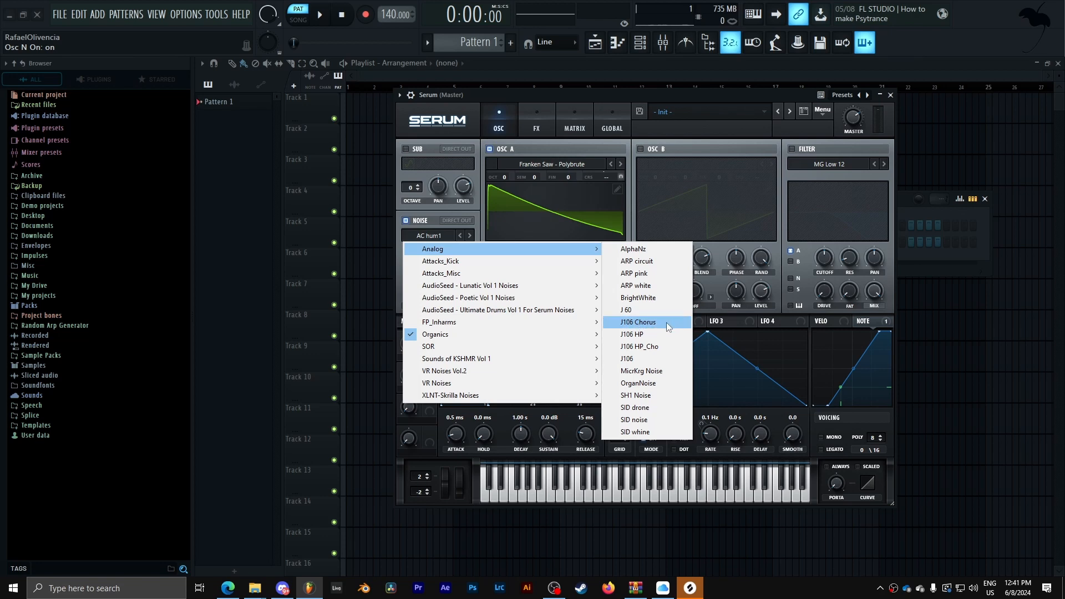
click(661, 309)
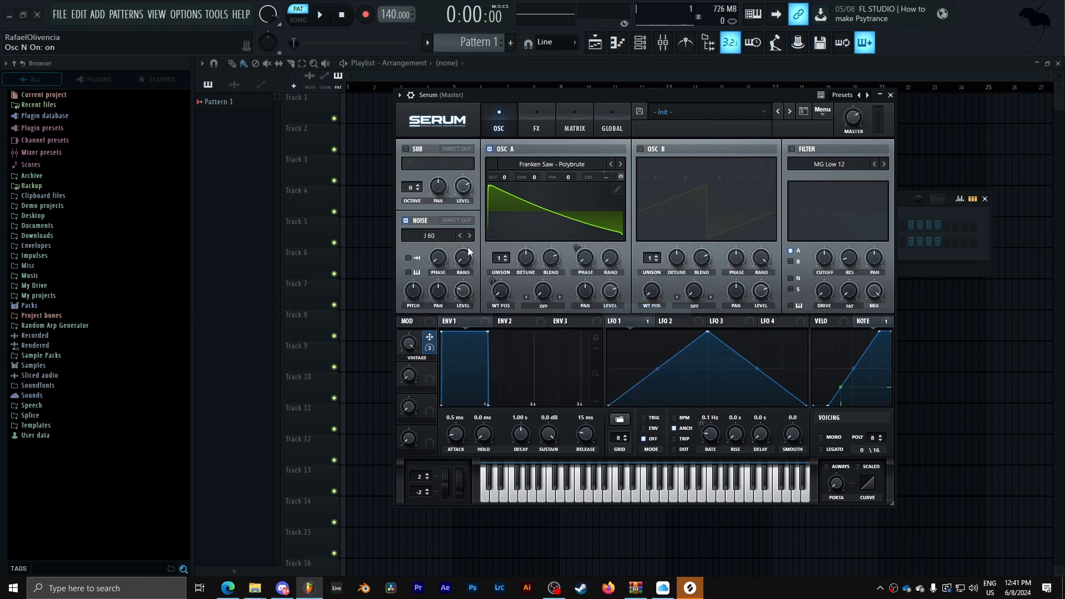
- Turn the noise level down low and assign the Vintage macro to the noise level
drag(466, 291, 483, 396)
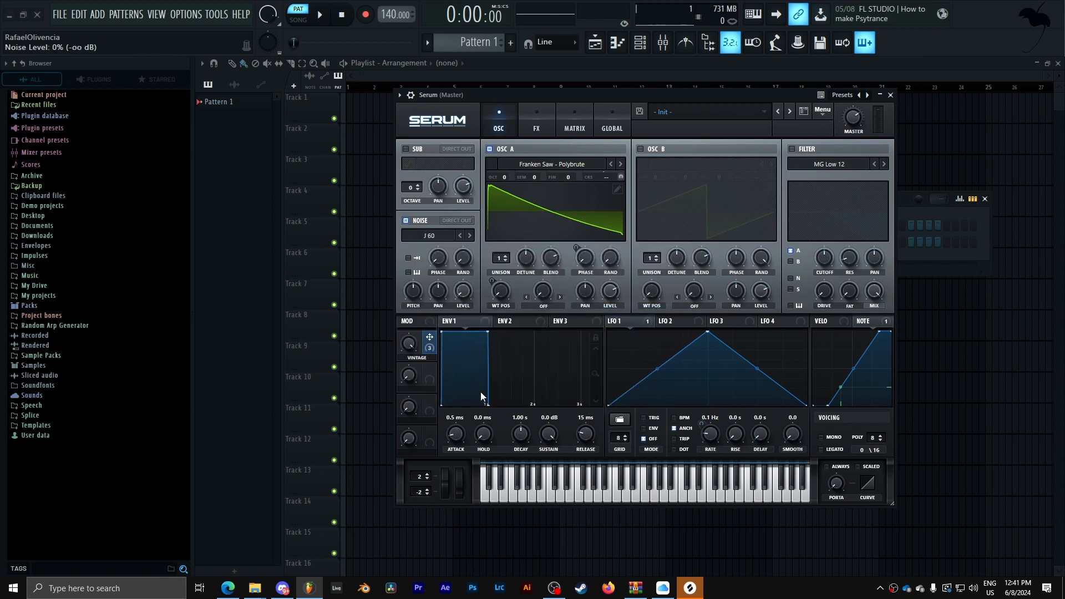
mouse_move(471, 296)
mouse_down()
mouse_move(476, 268)
mouse_move(475, 285)
mouse_up()
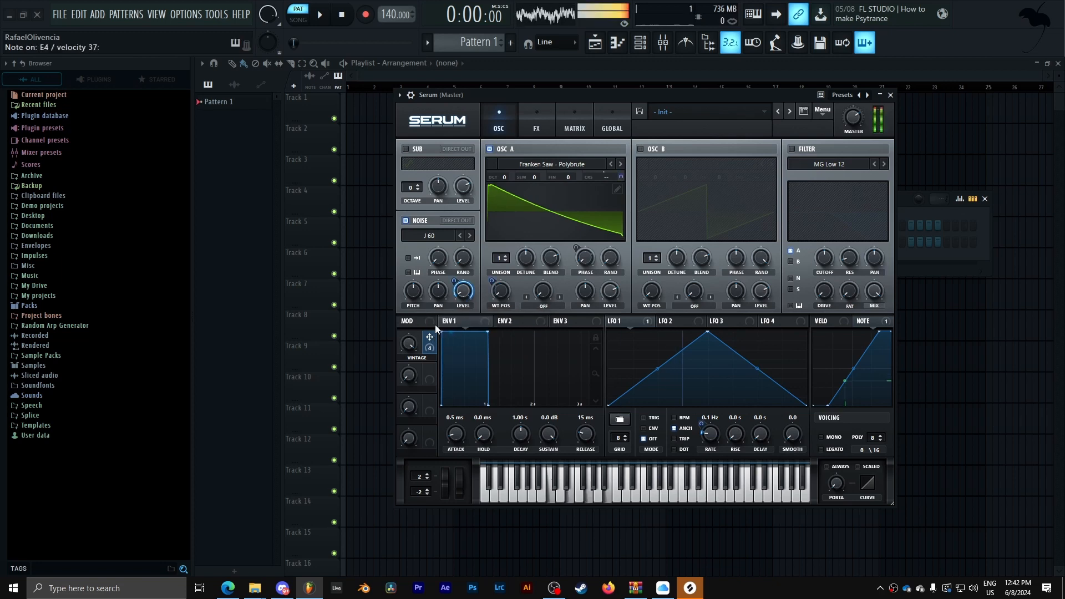
drag(455, 282, 418, 395)
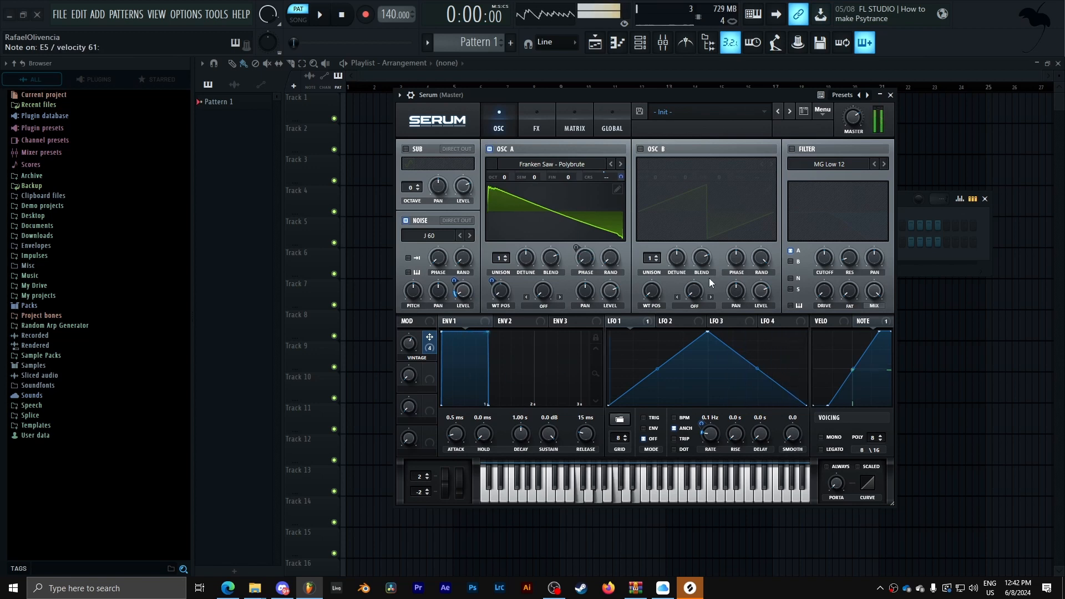
- Copy Oscillator A to Oscillator B including its modulations
click(823, 110)
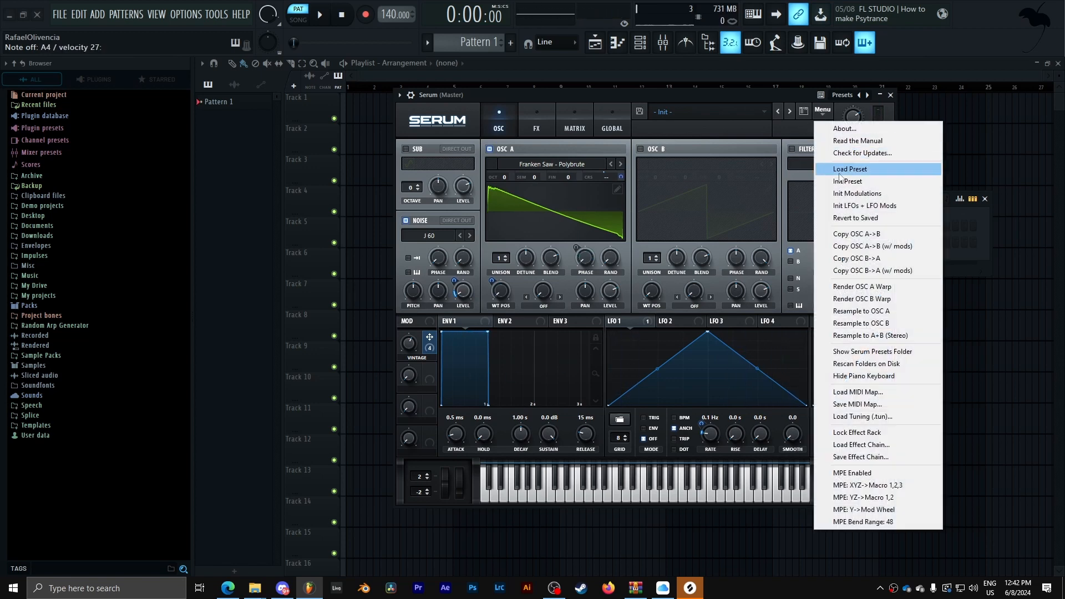
click(915, 244)
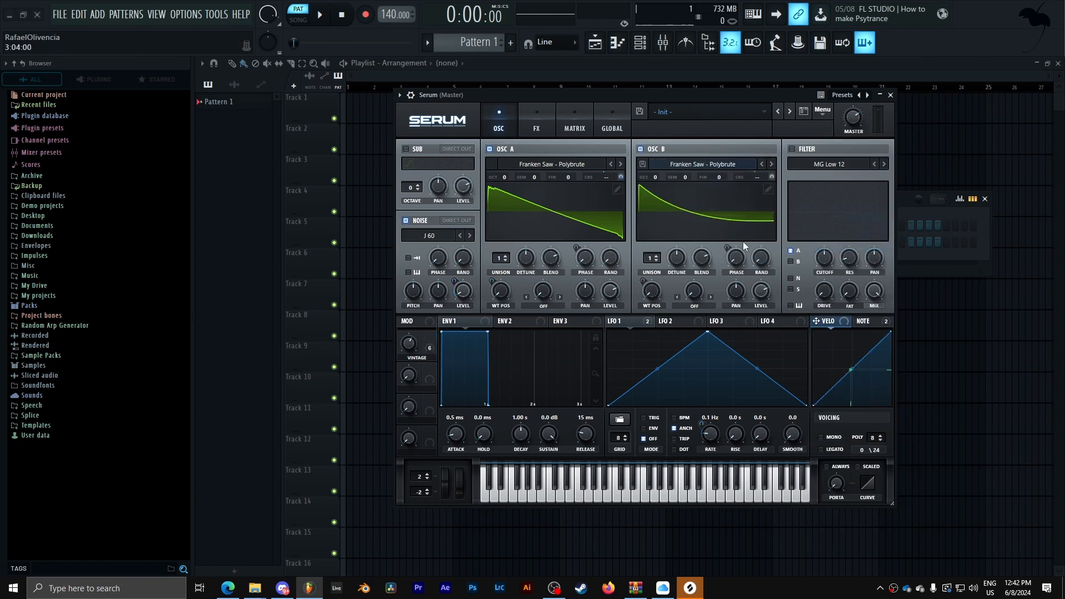
click(822, 111)
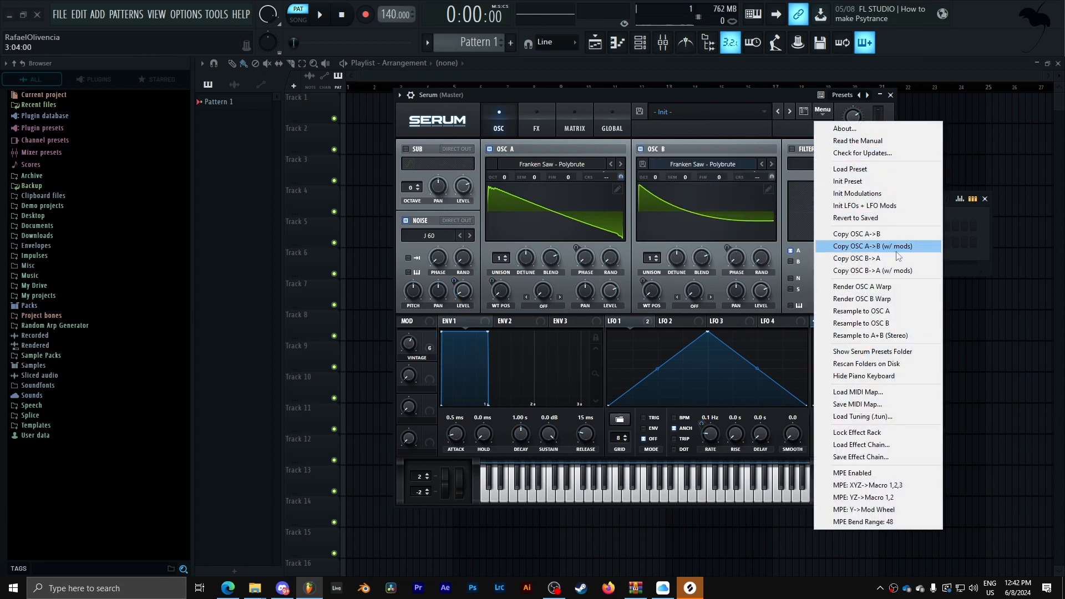
click(684, 93)
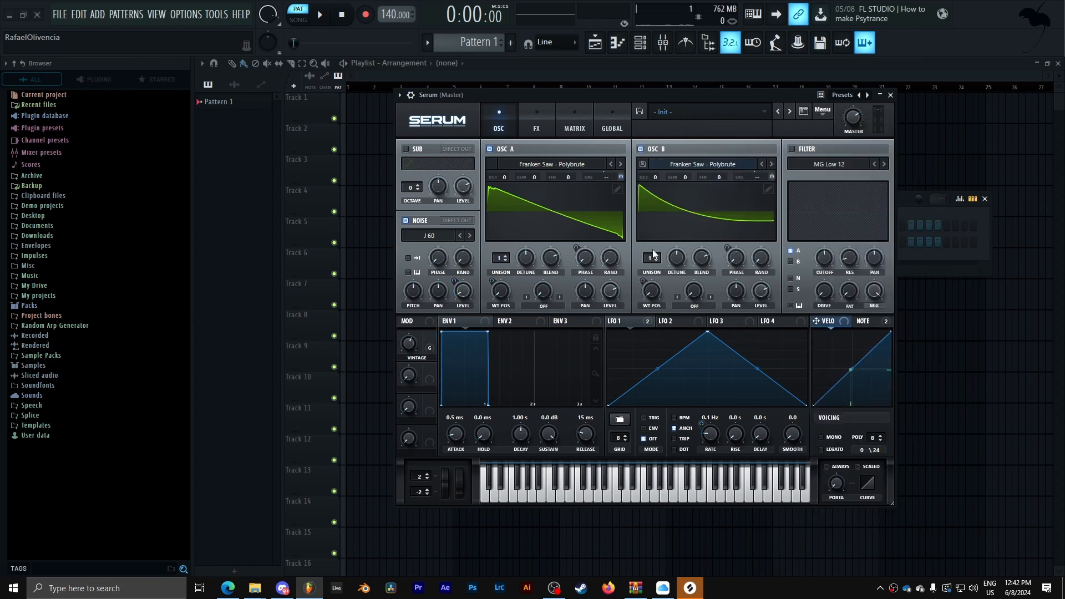
- Remove all modulators from Oscillator B's phase knob
right_click(651, 297)
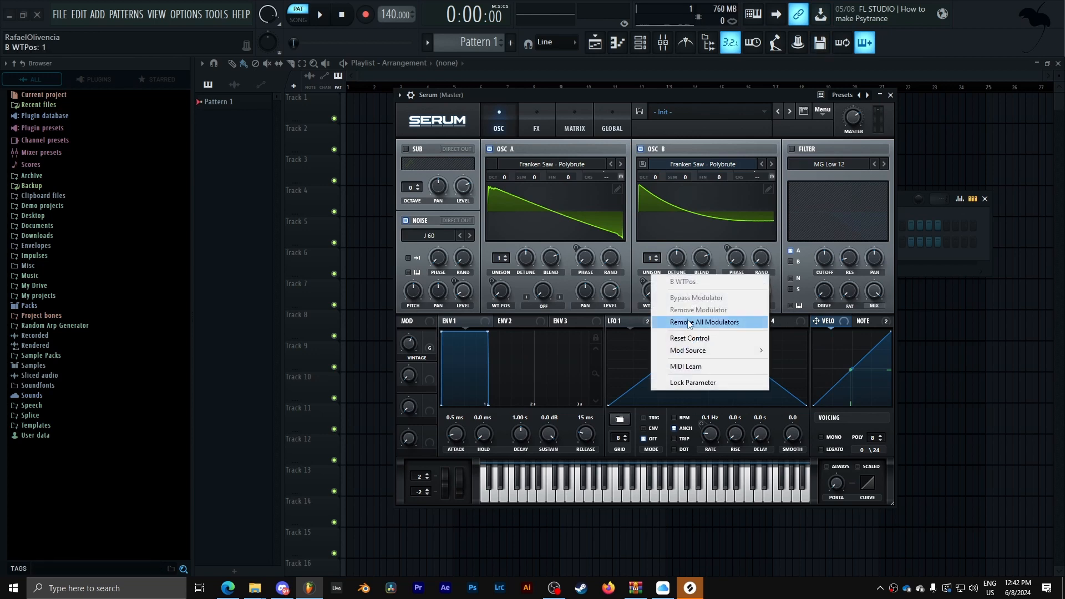
right_click(736, 257)
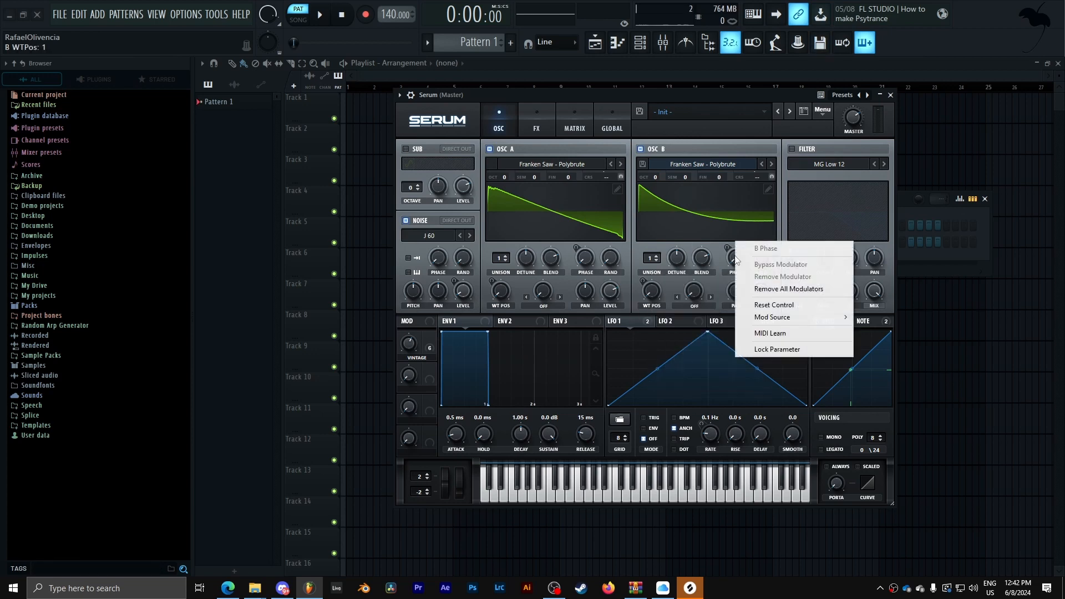
click(774, 289)
- Modulate Oscillator B's phase with LFO 2 and set LFO 2's rate to 0.09 Hz
drag(693, 326, 721, 302)
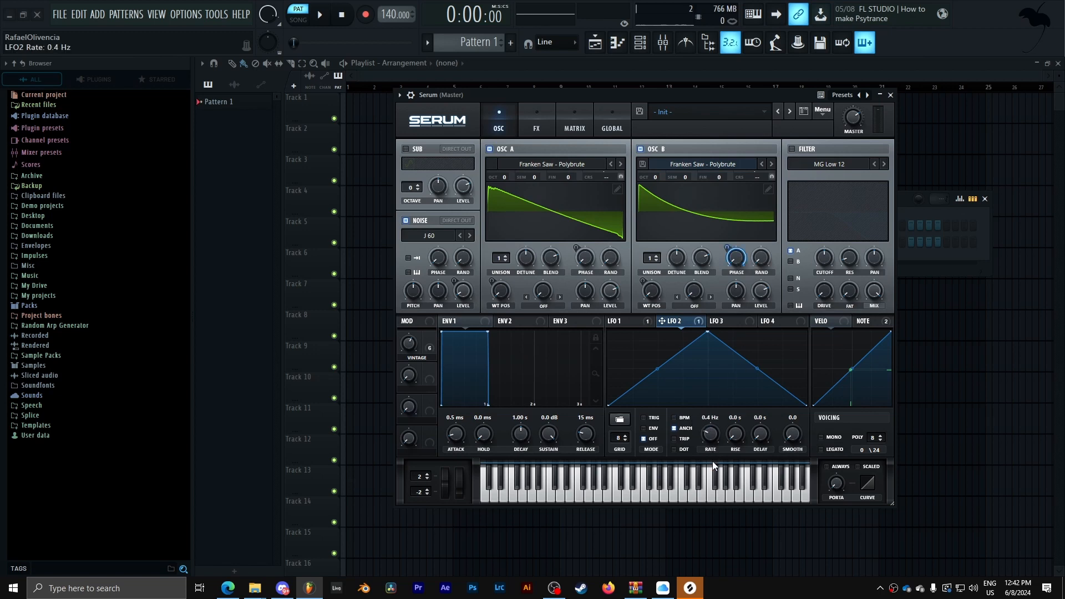
drag(713, 466, 716, 472)
drag(713, 435, 697, 466)
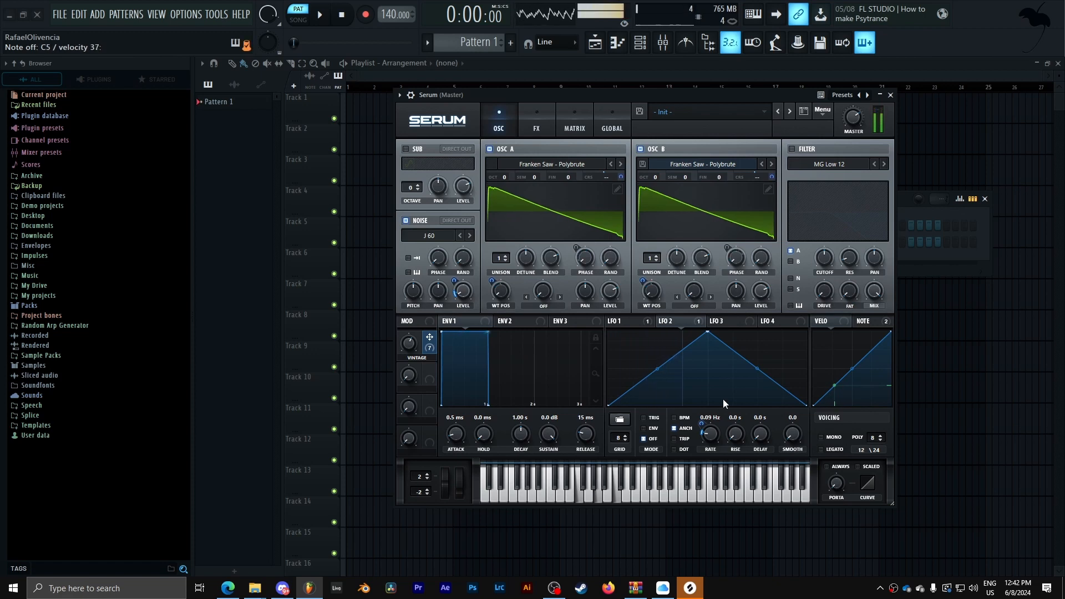
- Change the source of the B CoarsePit modulation to NoteOn Rand1
click(577, 123)
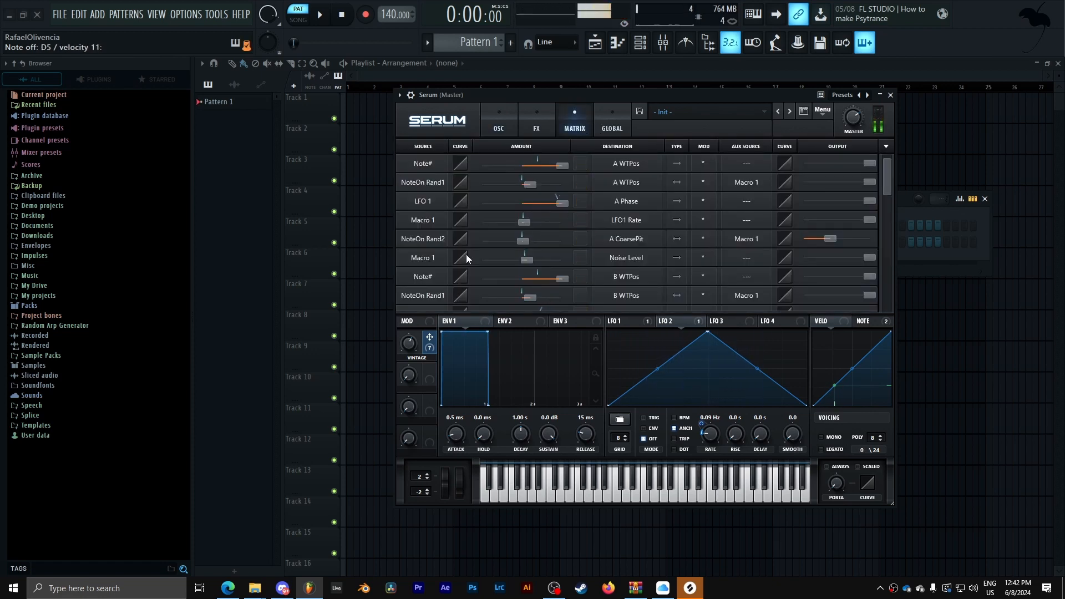
scroll(458, 260, down, 3)
scroll(450, 264, down, 2)
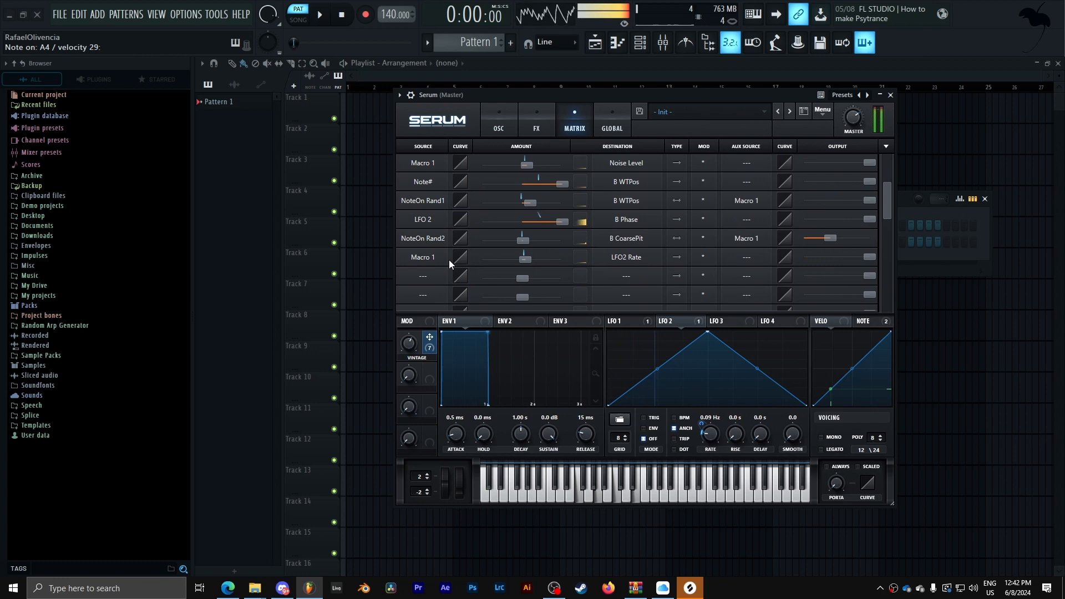
click(430, 241)
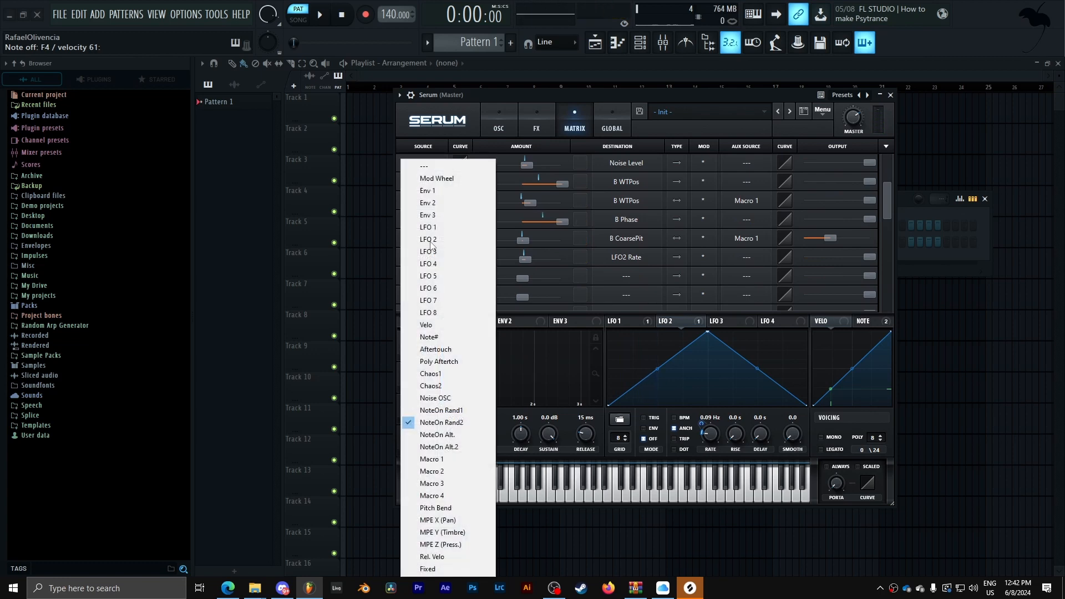
click(484, 411)
click(499, 125)
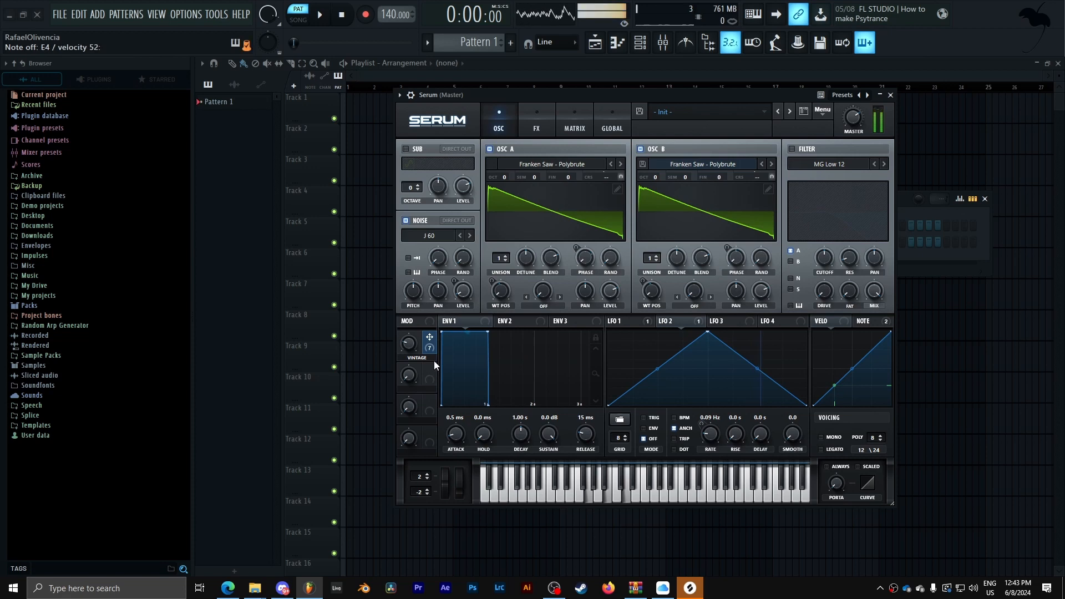
- Assign Macro 2 to Oscillator B's fine tuning
double_click(727, 178)
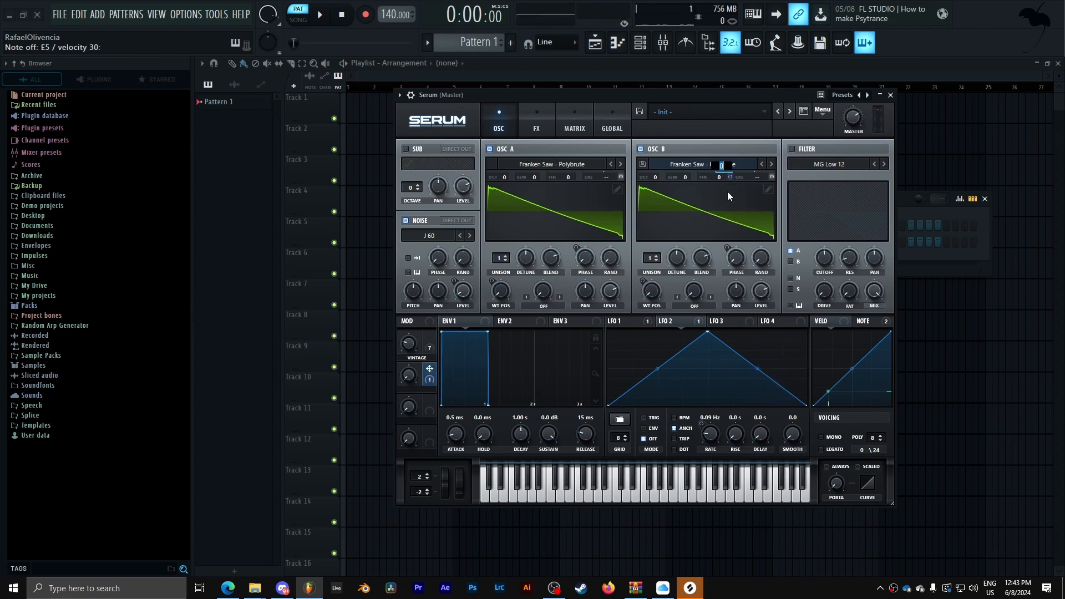
drag(730, 176, 731, 178)
drag(727, 219, 725, 230)
drag(410, 375, 426, 321)
drag(730, 177, 729, 181)
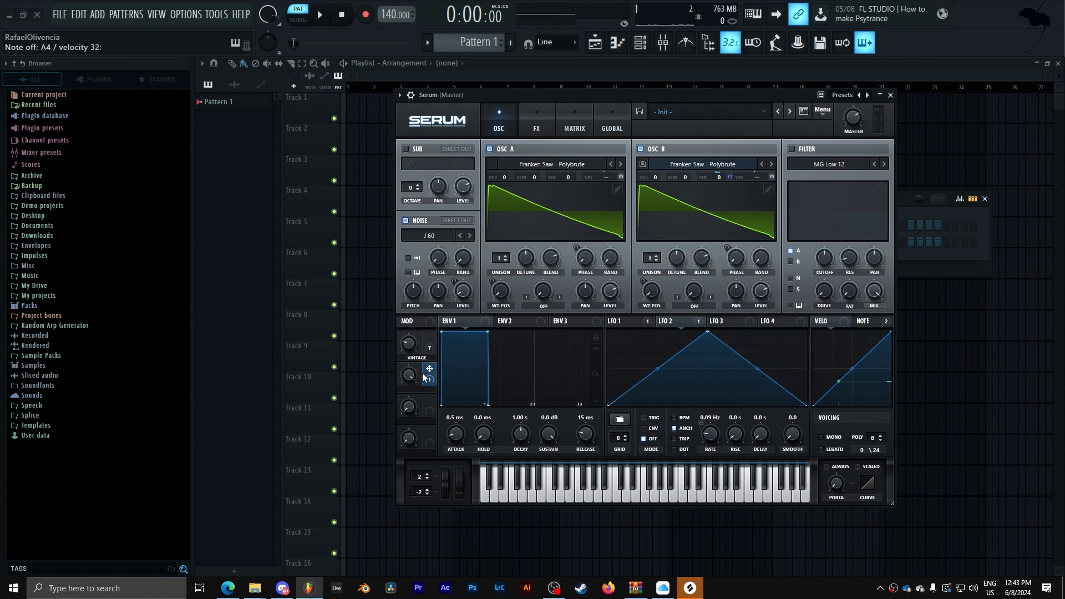
drag(429, 378, 417, 420)
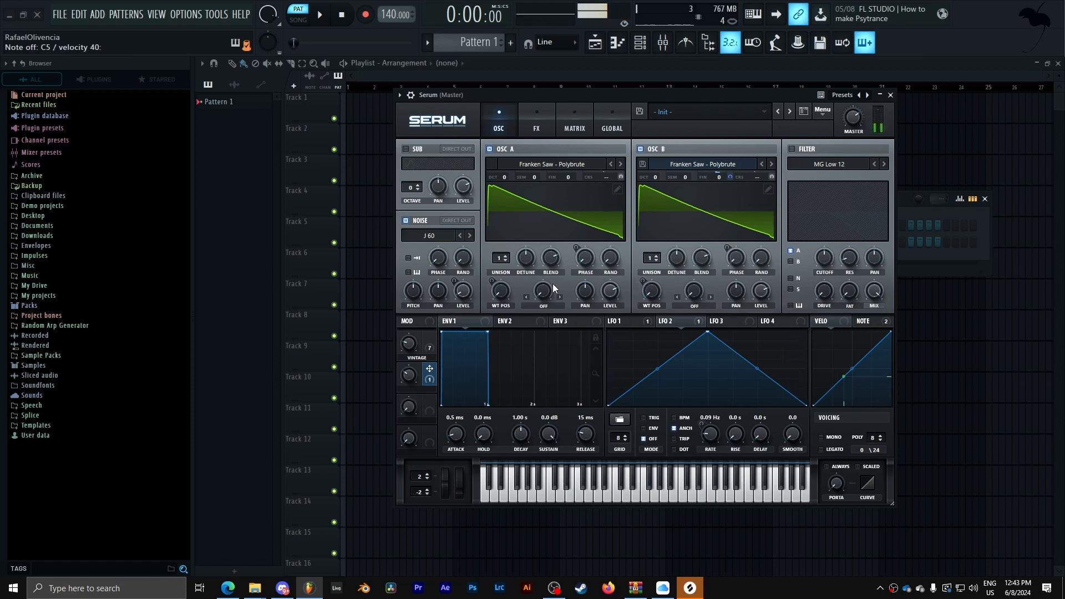
- Set the B CoarsePit modulation source back to NoteOn Rand2
click(577, 135)
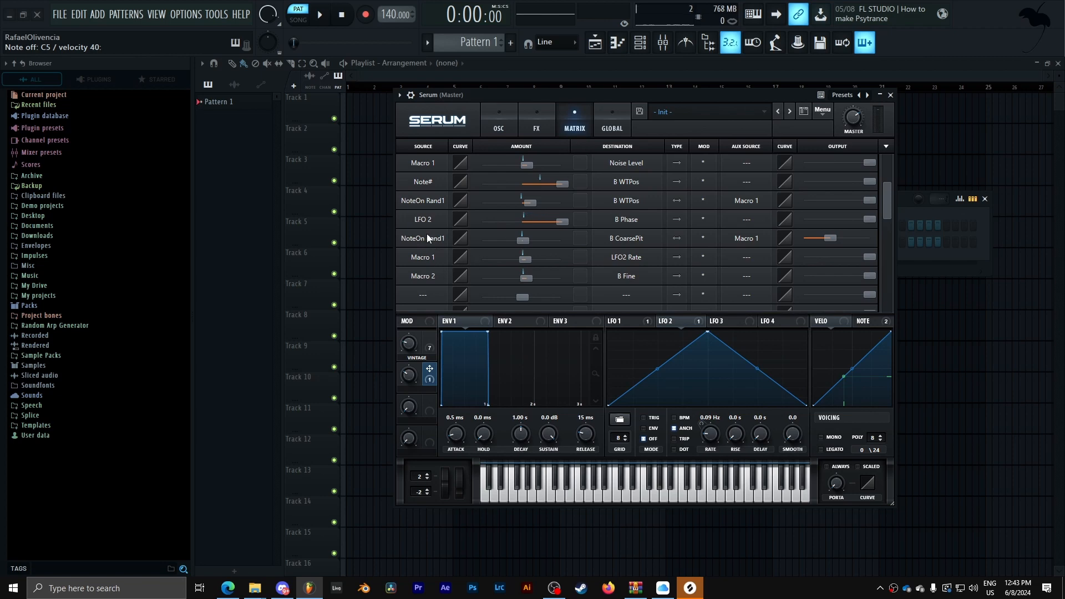
click(436, 205)
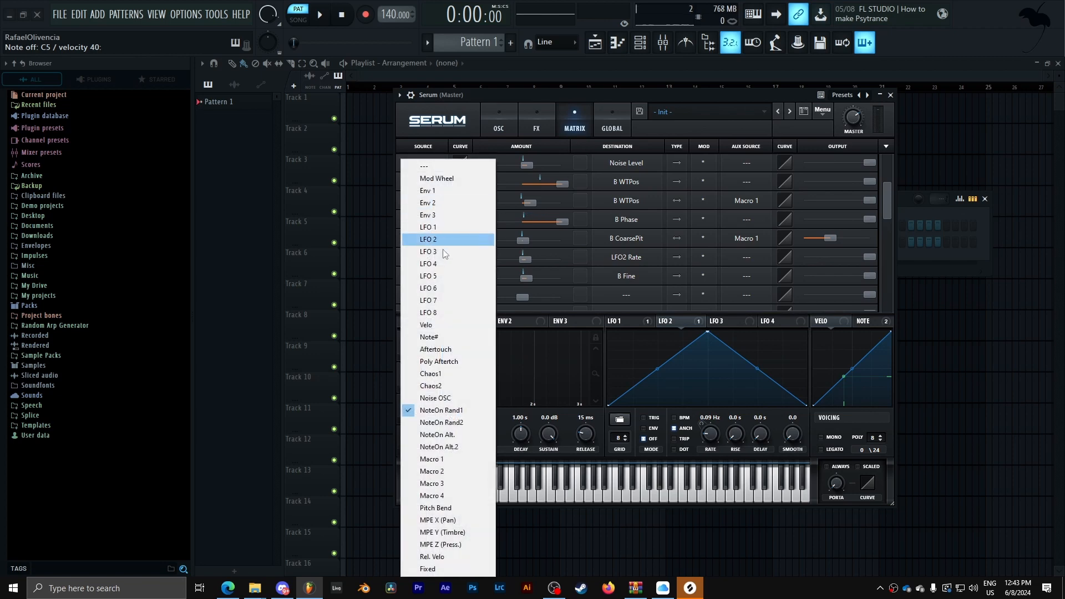
click(474, 423)
click(500, 112)
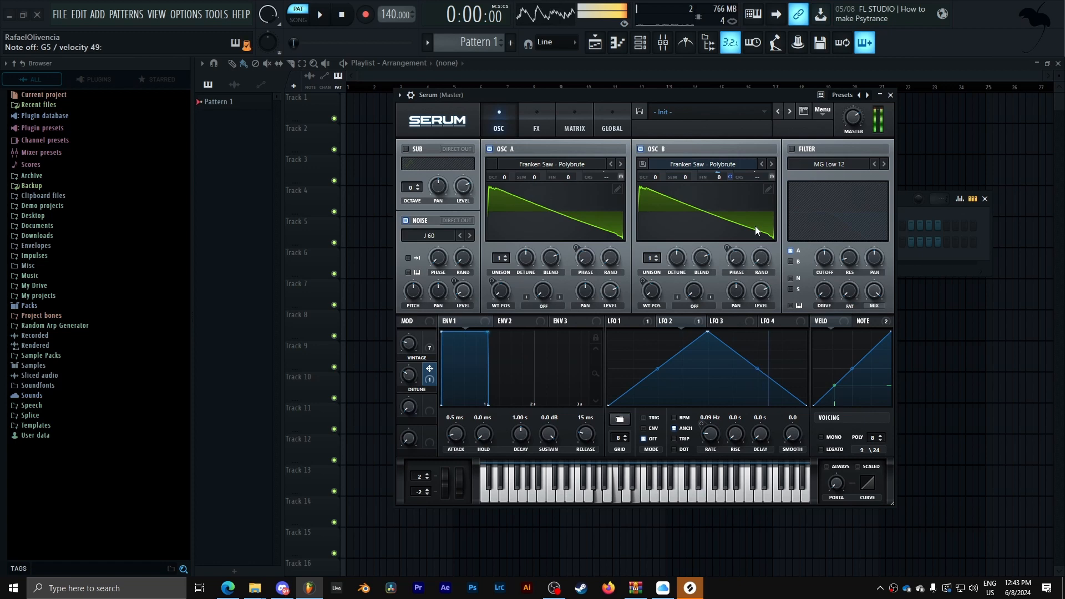
- Enable the filter, switch its type to MG Low 24 and lower the cutoff
click(795, 150)
click(884, 163)
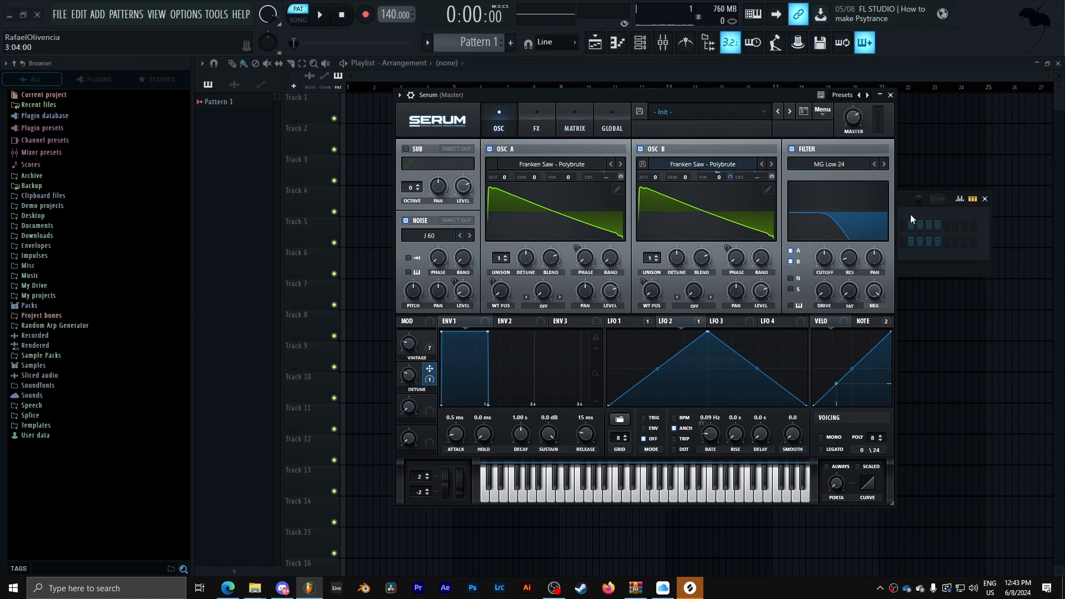
drag(825, 261, 815, 288)
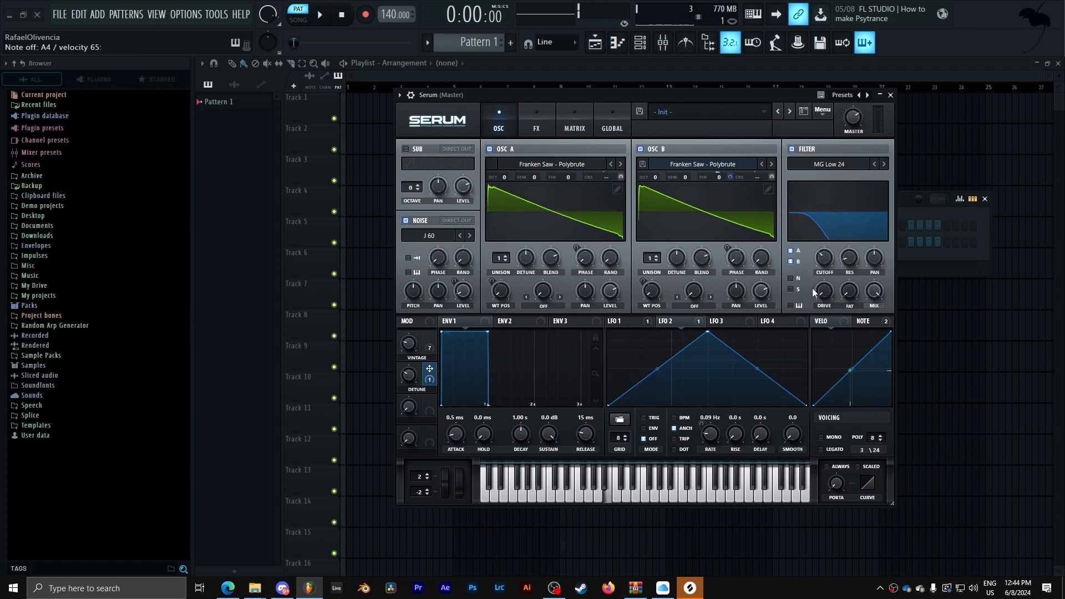
click(791, 306)
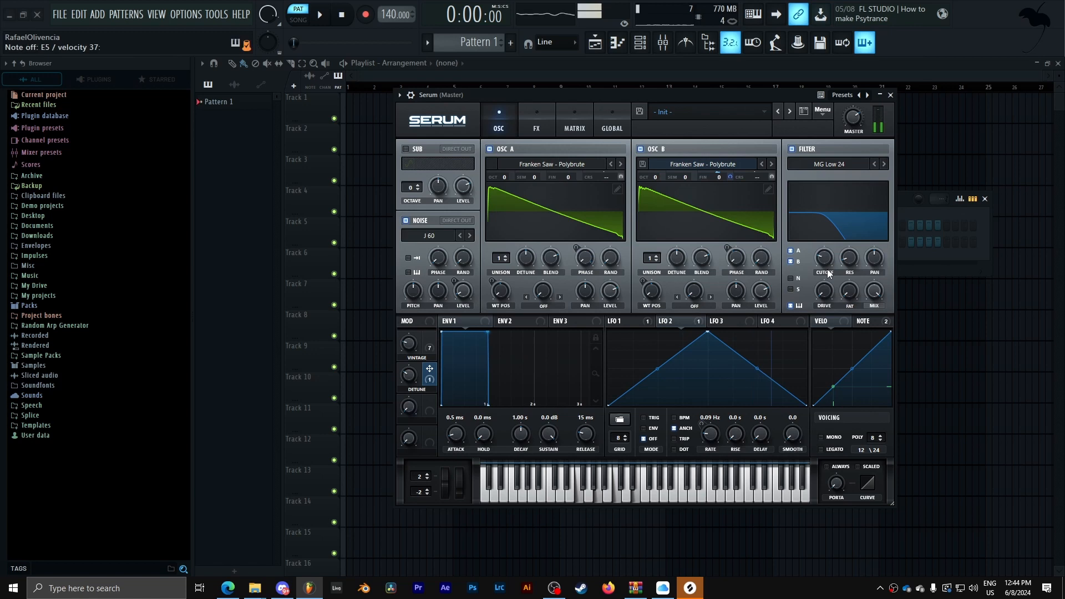
- Raise the filter resonance to 100% and set Macro 3's modulation of it to about -81
drag(844, 259, 858, 239)
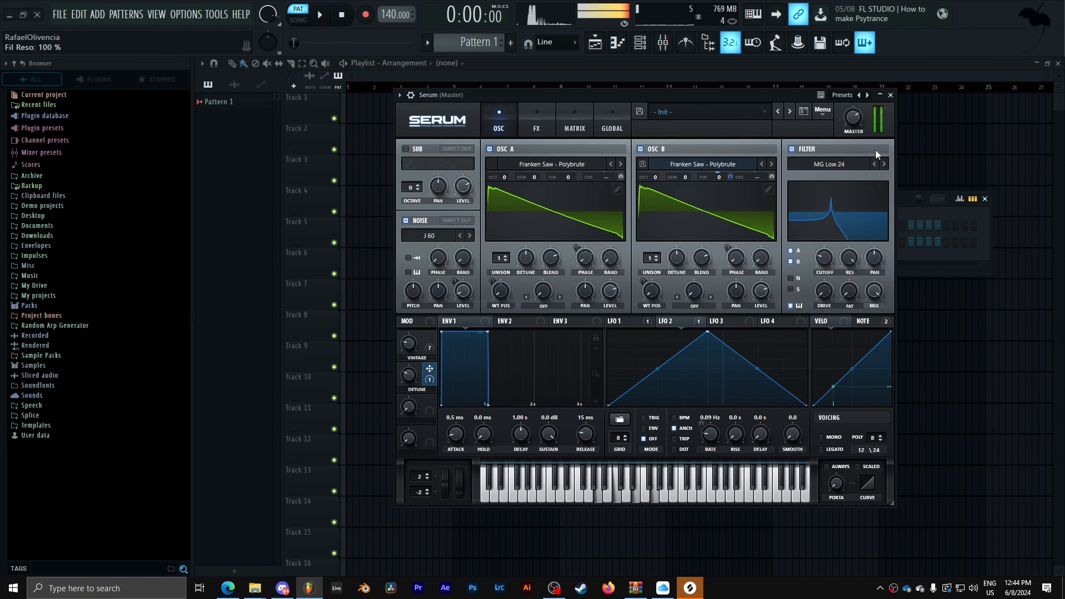
drag(824, 266, 825, 266)
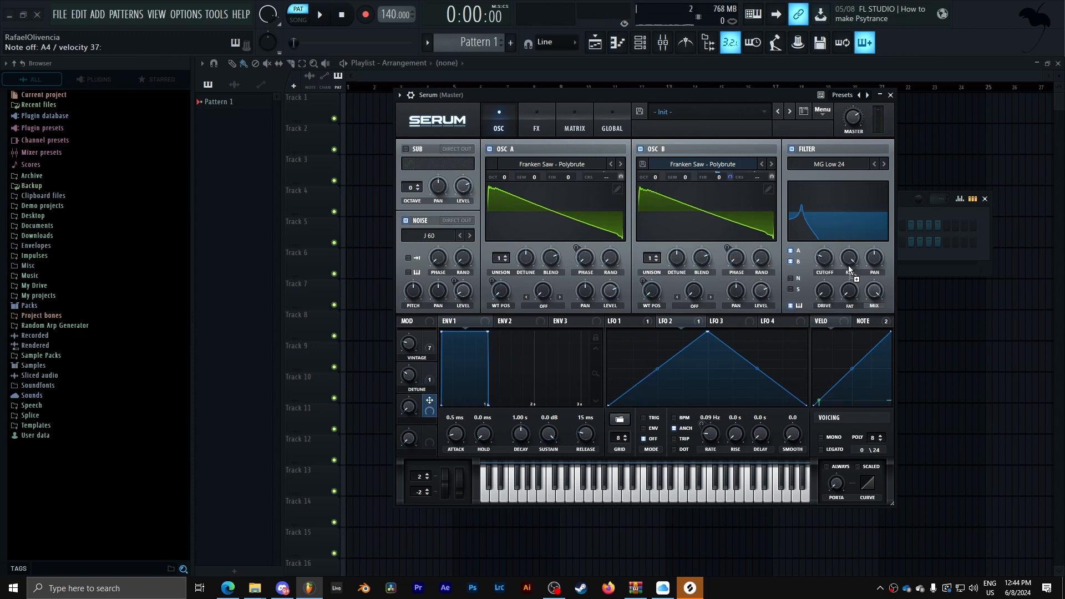
drag(850, 261, 840, 283)
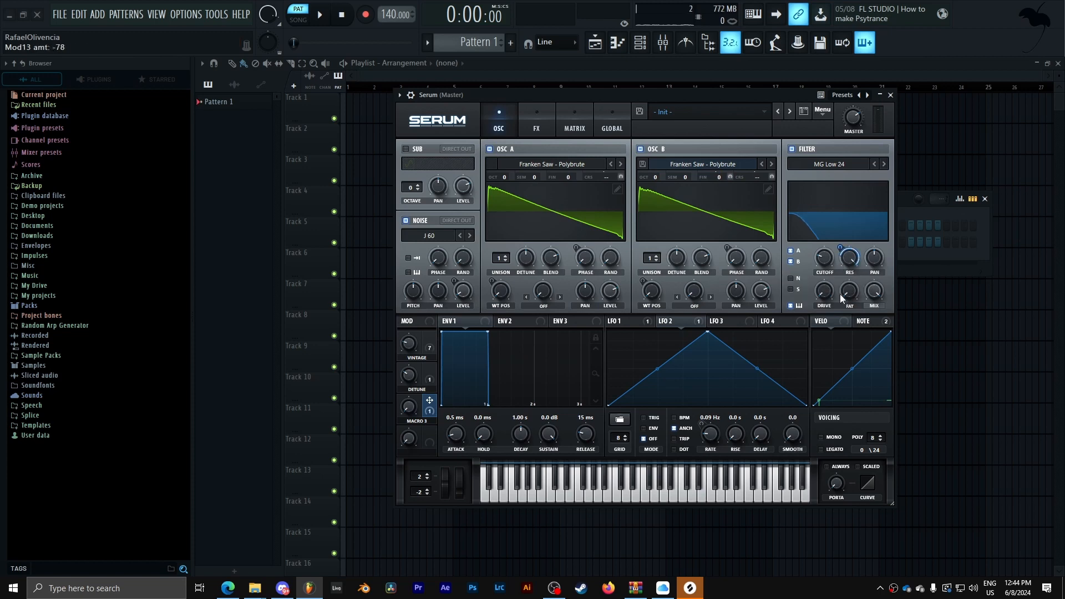
drag(842, 247, 844, 249)
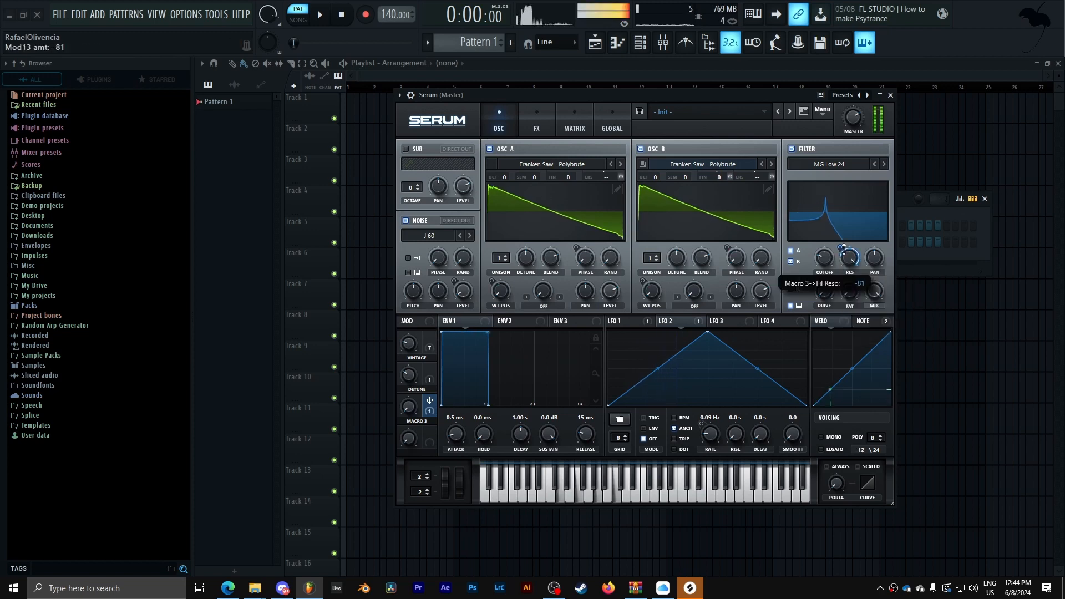
drag(406, 409, 486, 233)
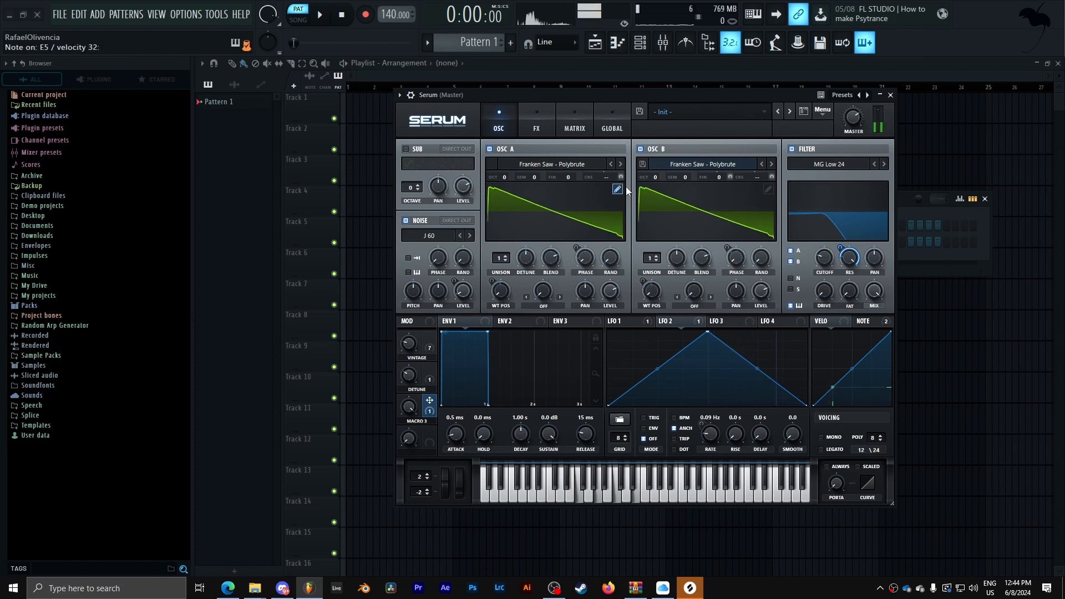
- Modulate the filter cutoff with Env 2 and set its attack to about 56 ms, decay 2.69 s, sustain 0%
click(537, 324)
drag(830, 263, 826, 260)
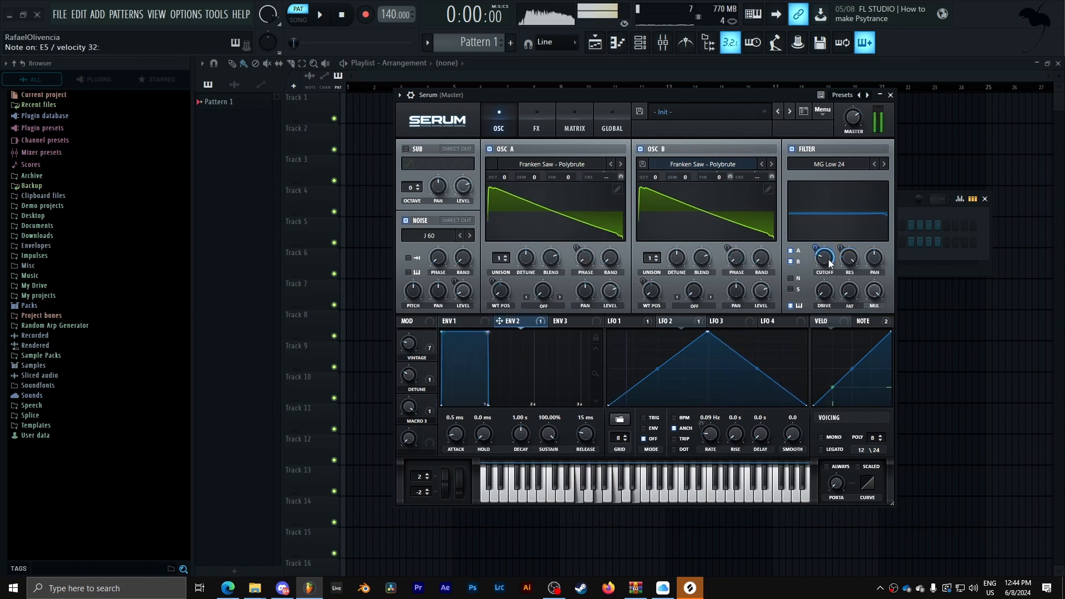
drag(548, 434, 545, 508)
drag(527, 438, 527, 424)
drag(456, 434, 459, 416)
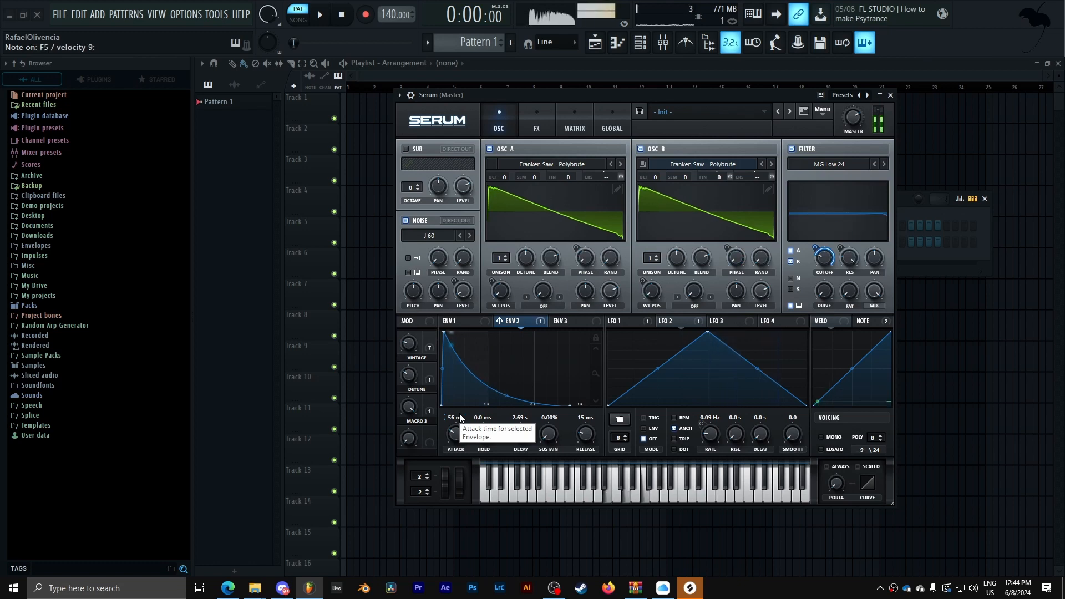
- Modulate the filter cutoff with velocity and fine-tune the cutoff amount
drag(827, 328, 823, 258)
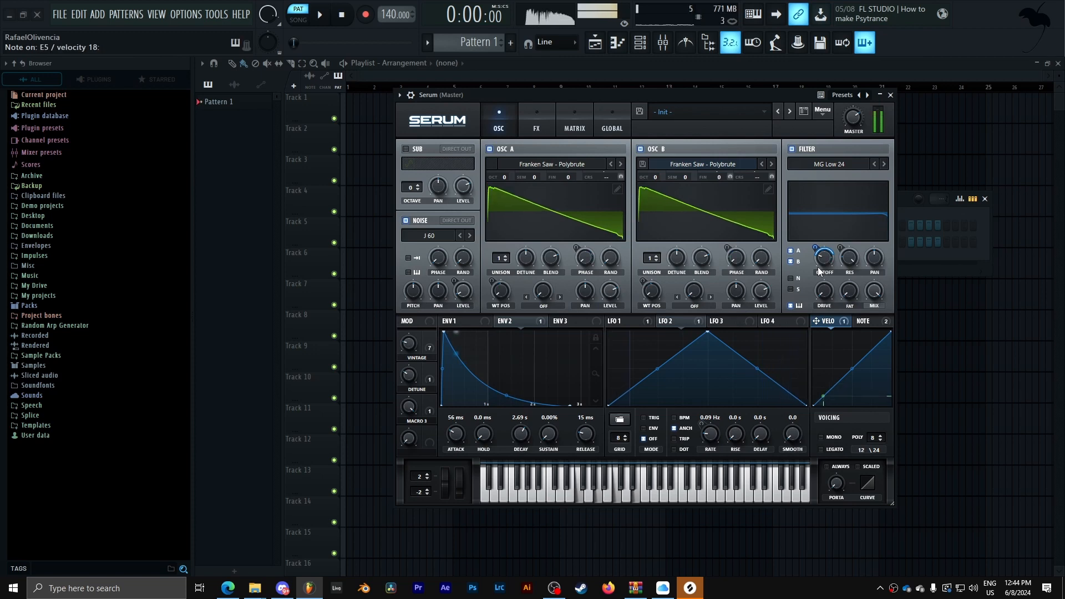
click(523, 323)
drag(815, 248, 817, 276)
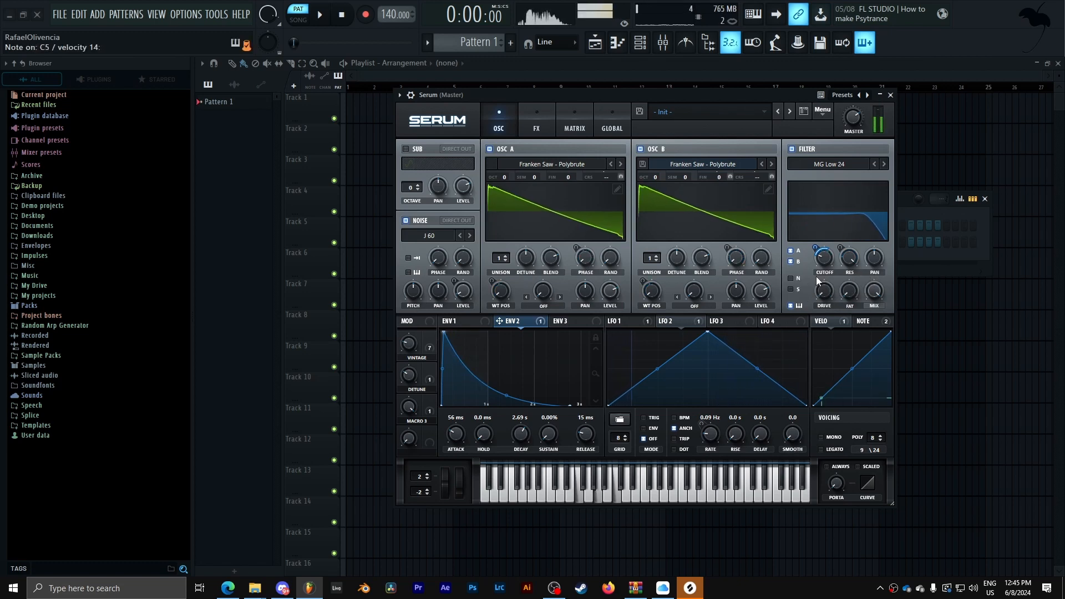
drag(822, 257, 823, 261)
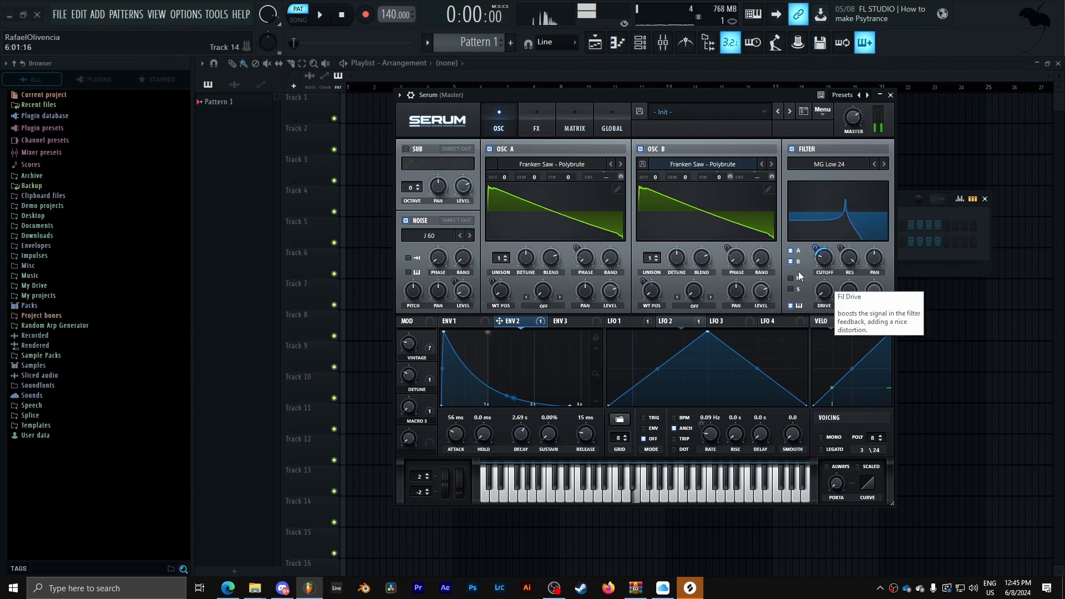
- In the mod matrix, set Macro 3 as the aux source for the Env 2 and Velo cutoff routings
click(575, 123)
scroll(632, 259, down, 5)
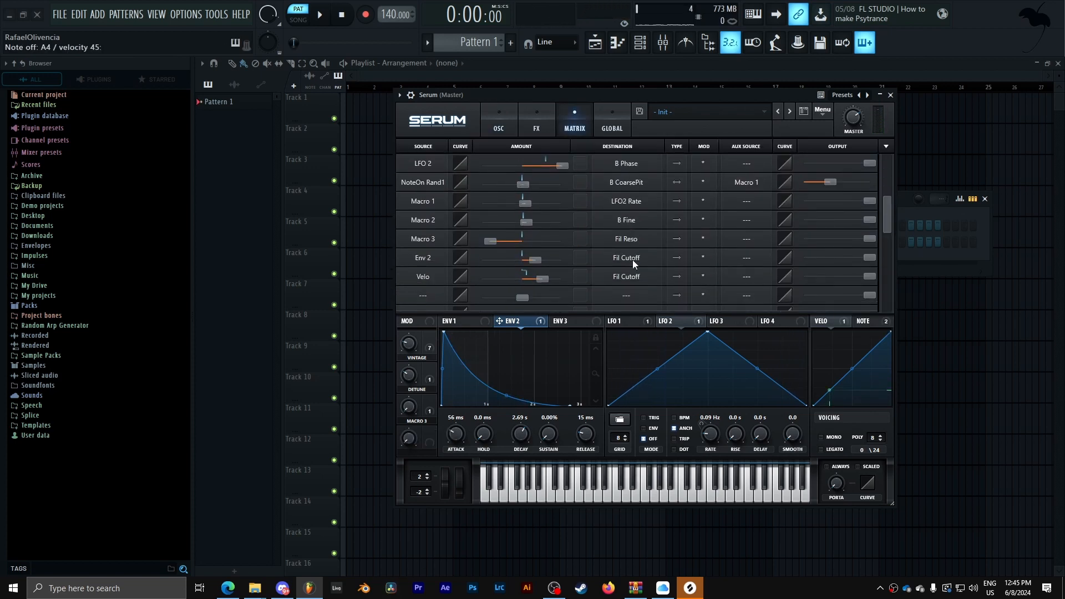
click(748, 249)
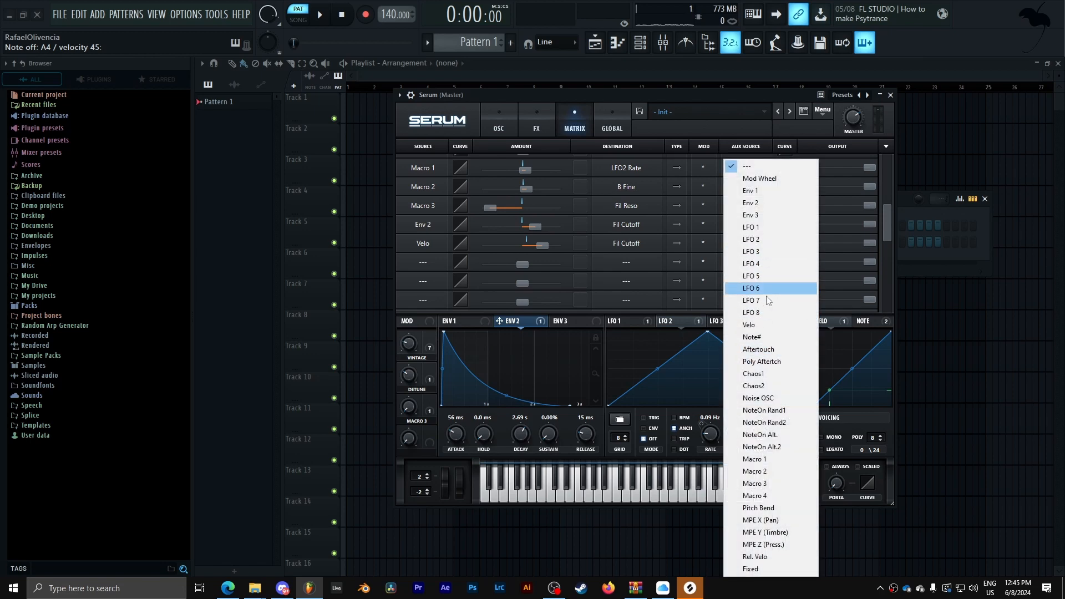
click(770, 483)
click(749, 226)
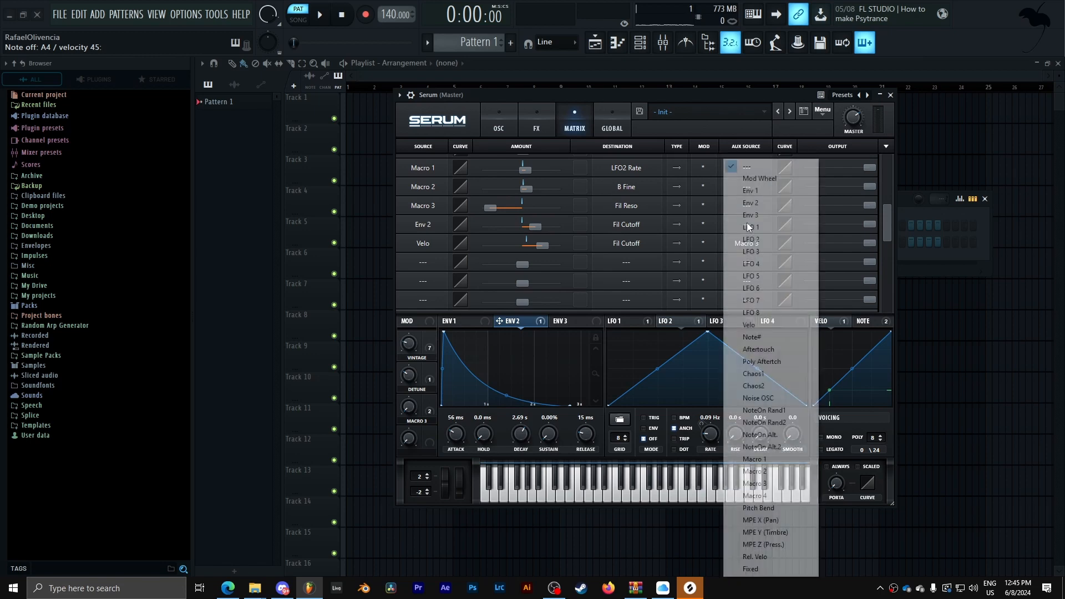
click(779, 485)
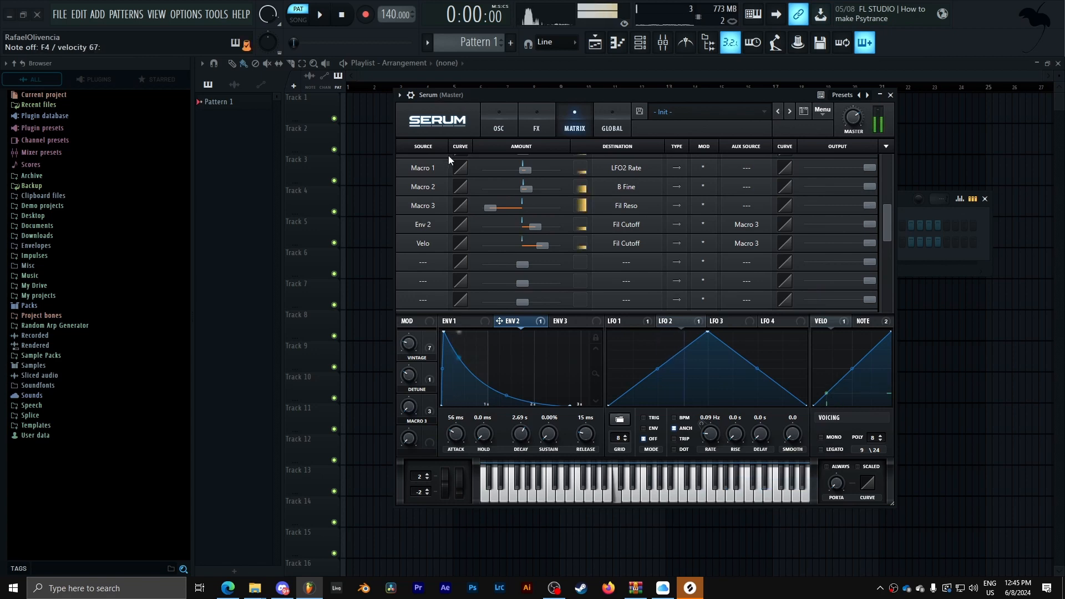
- Nudge the filter cutoff down slightly
click(499, 126)
drag(828, 259, 825, 254)
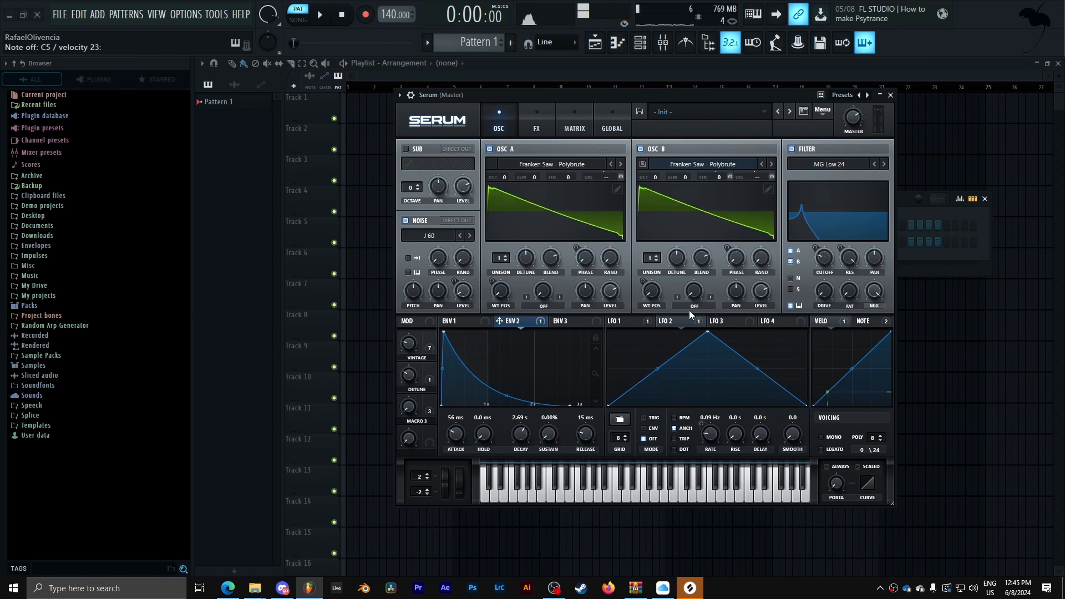
- Enable the Compressor effect
click(530, 136)
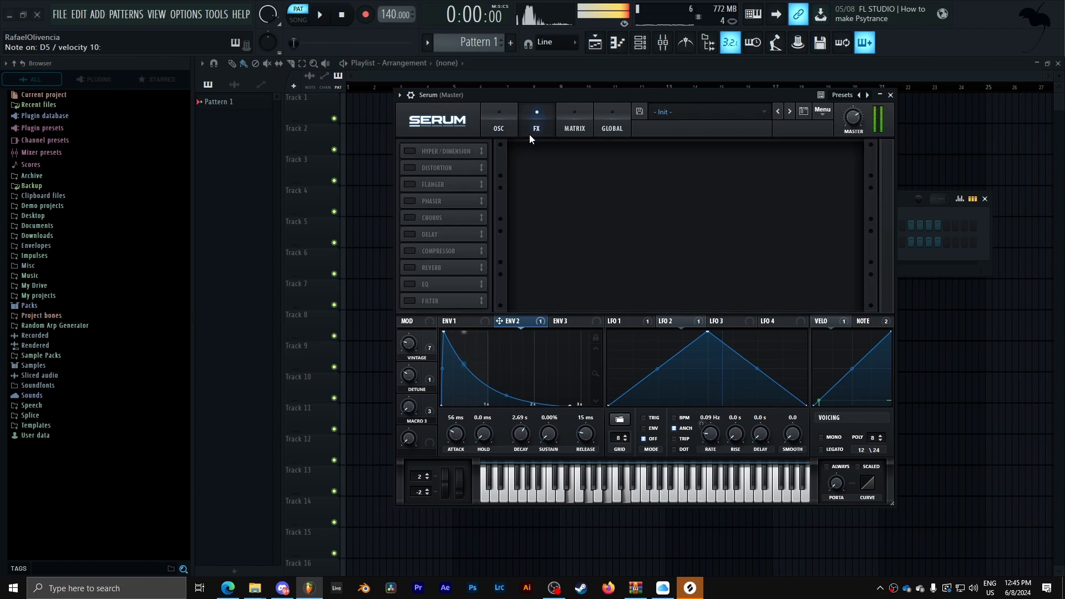
click(411, 251)
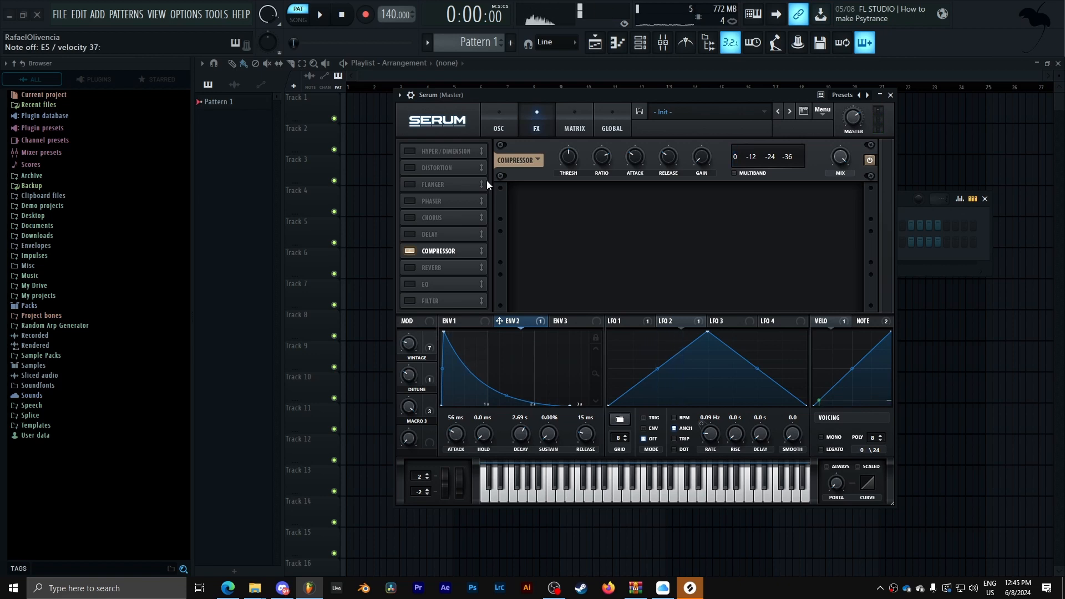
click(499, 126)
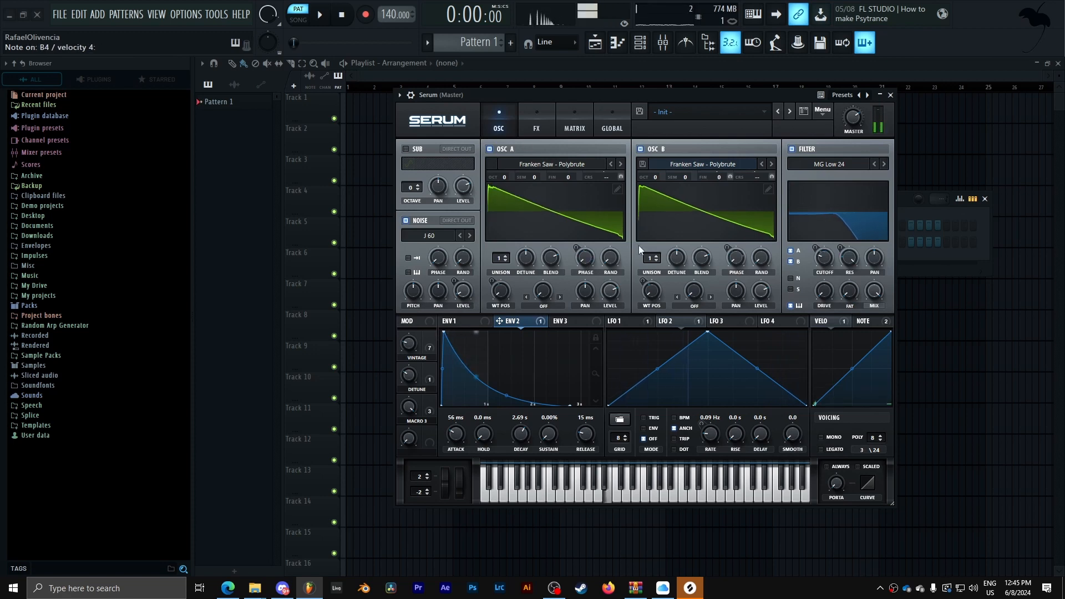
- Assign Macro 4 to the filter drive and lower the noise oscillator level
drag(432, 415, 811, 301)
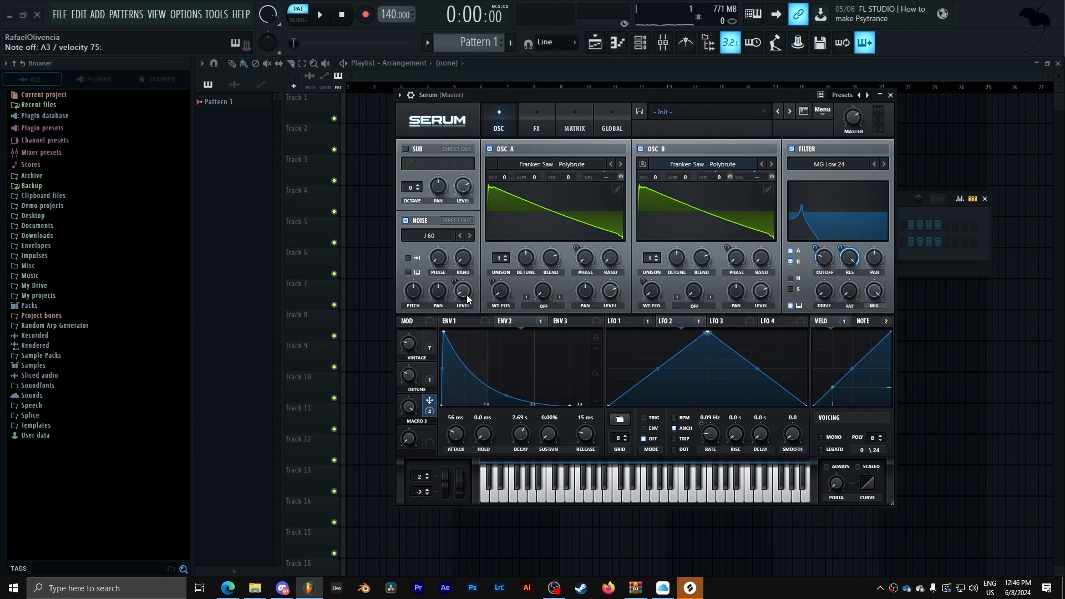
mouse_move(466, 296)
drag(466, 296, 466, 311)
click(537, 113)
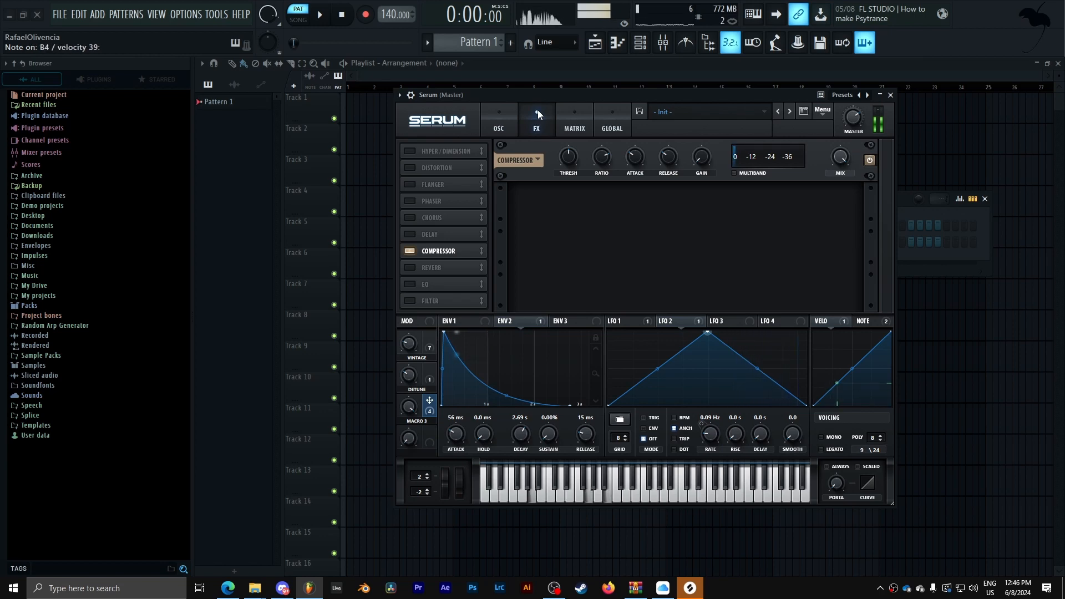
click(499, 119)
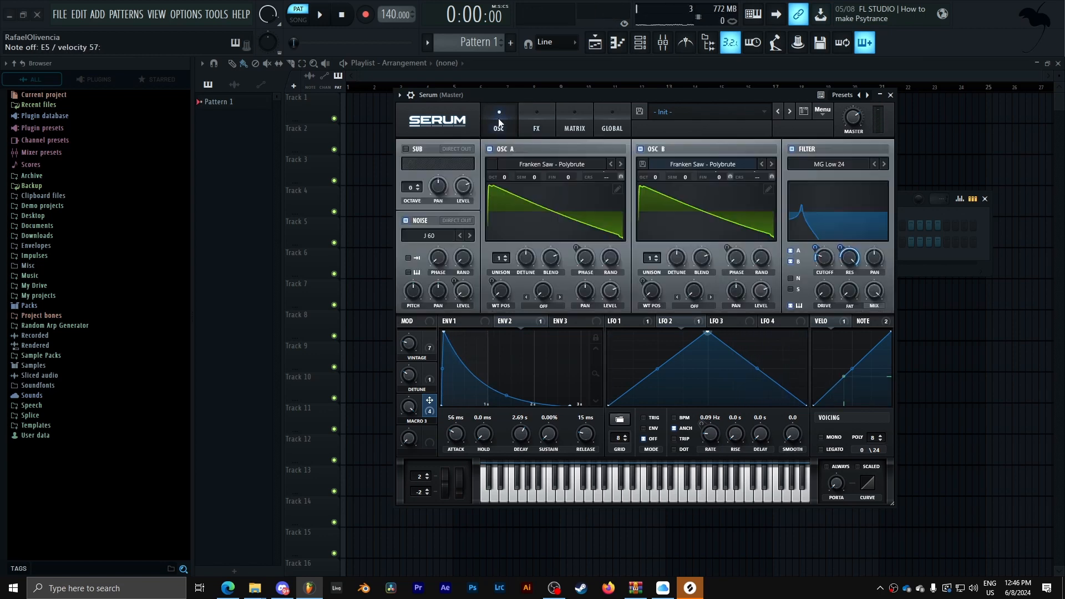
- Add NoteOn Rand1 as a filter cutoff modulation source and set its amount to about 70
right_click(826, 256)
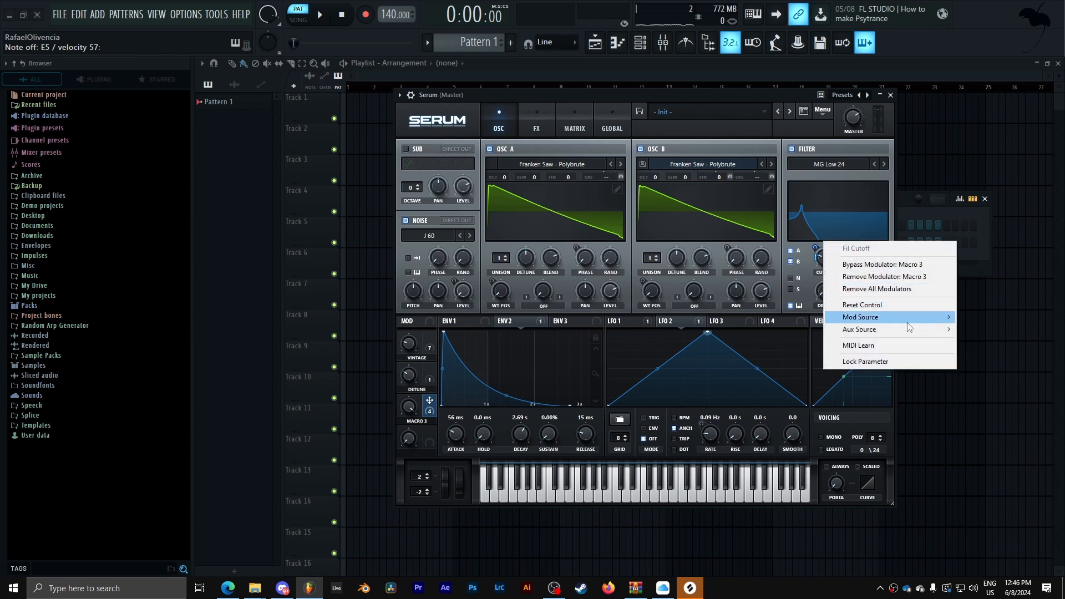
mouse_move(907, 322)
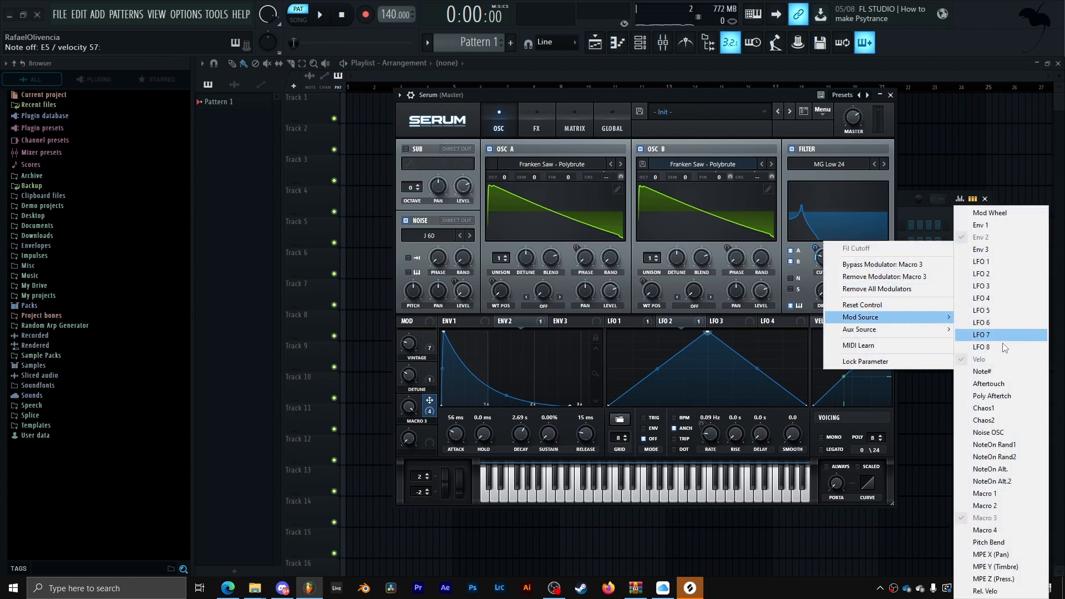
click(1027, 446)
click(573, 128)
drag(892, 227, 883, 247)
drag(554, 205, 552, 206)
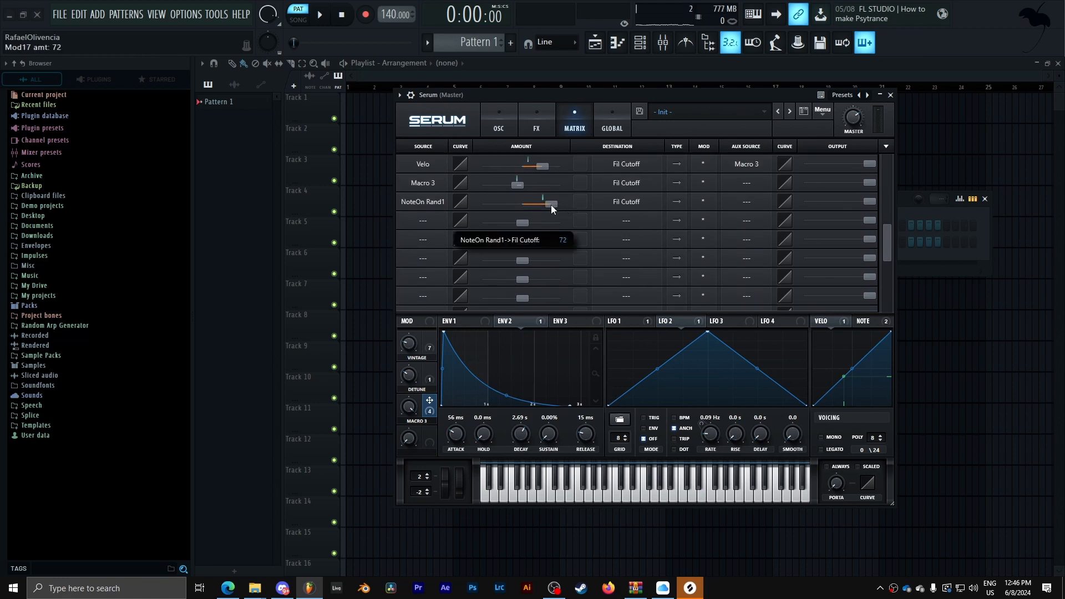
drag(518, 204, 513, 204)
click(489, 119)
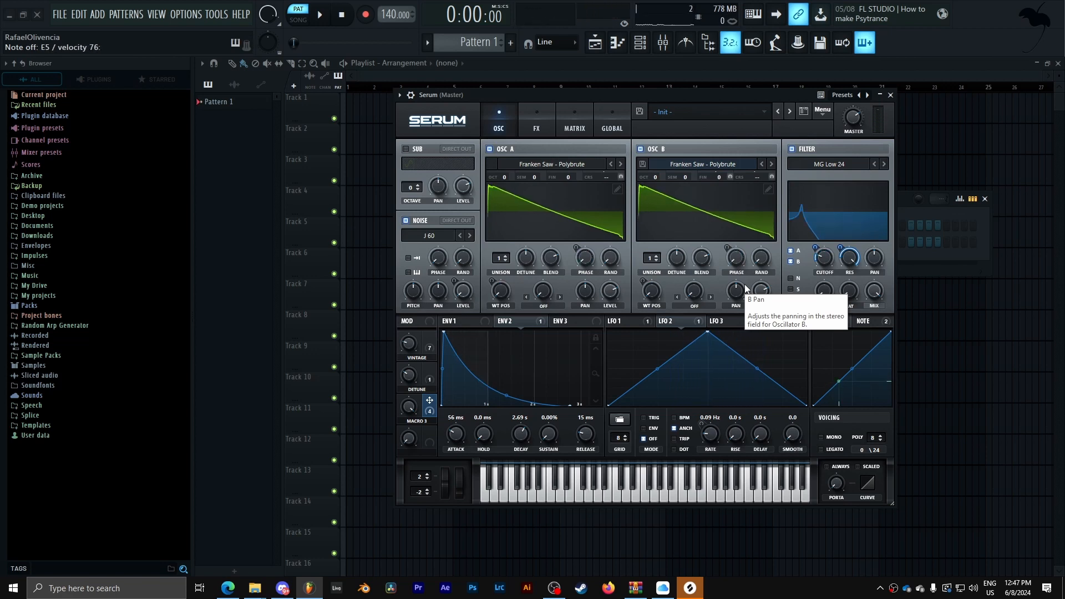
- Enable the EQ effect
click(537, 123)
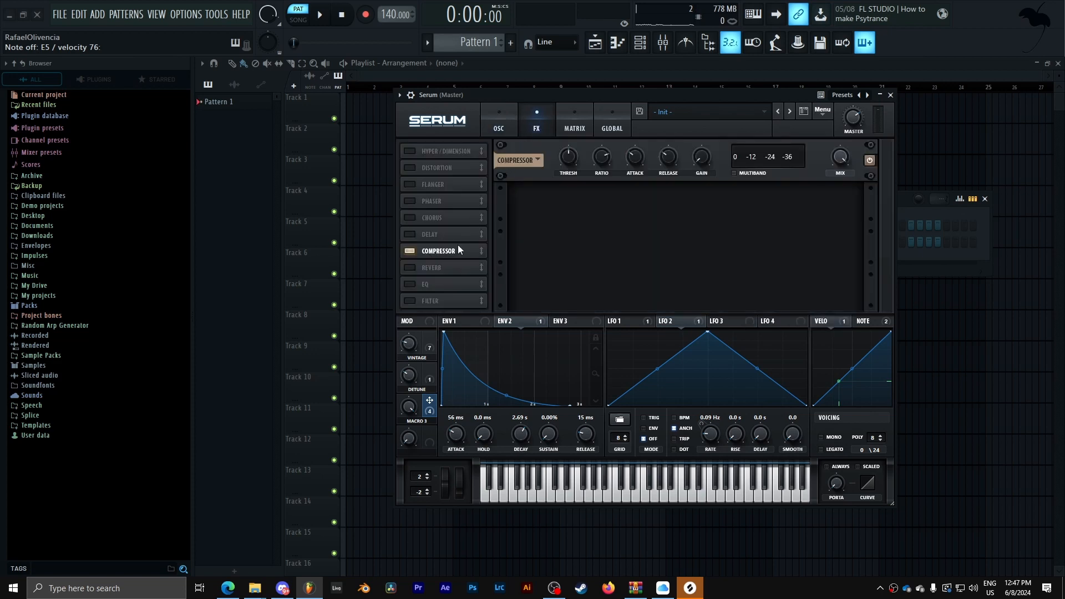
click(418, 284)
drag(428, 282, 462, 261)
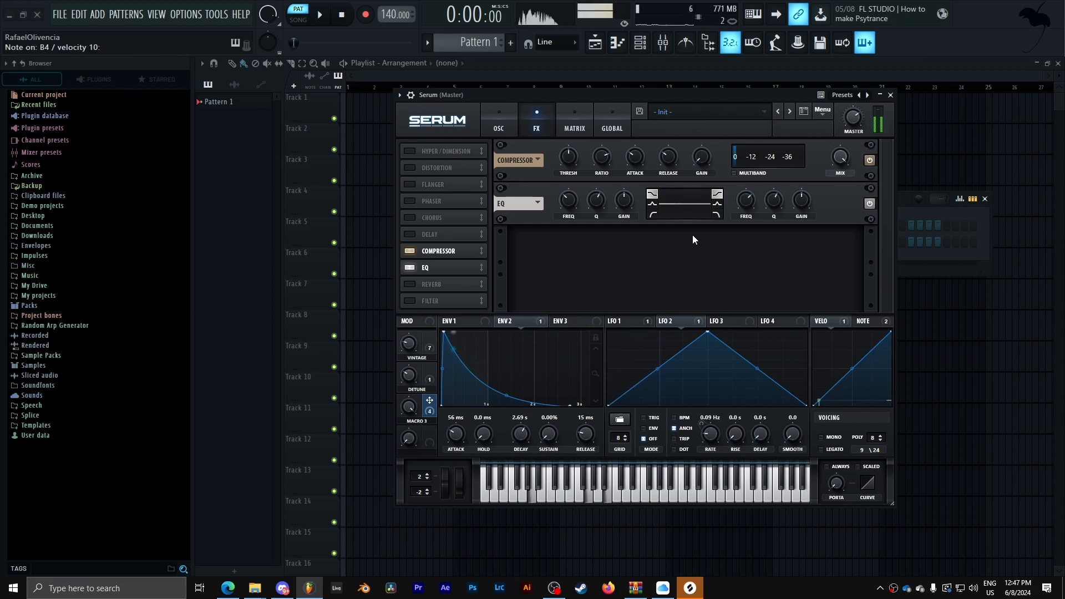
drag(586, 95, 242, 85)
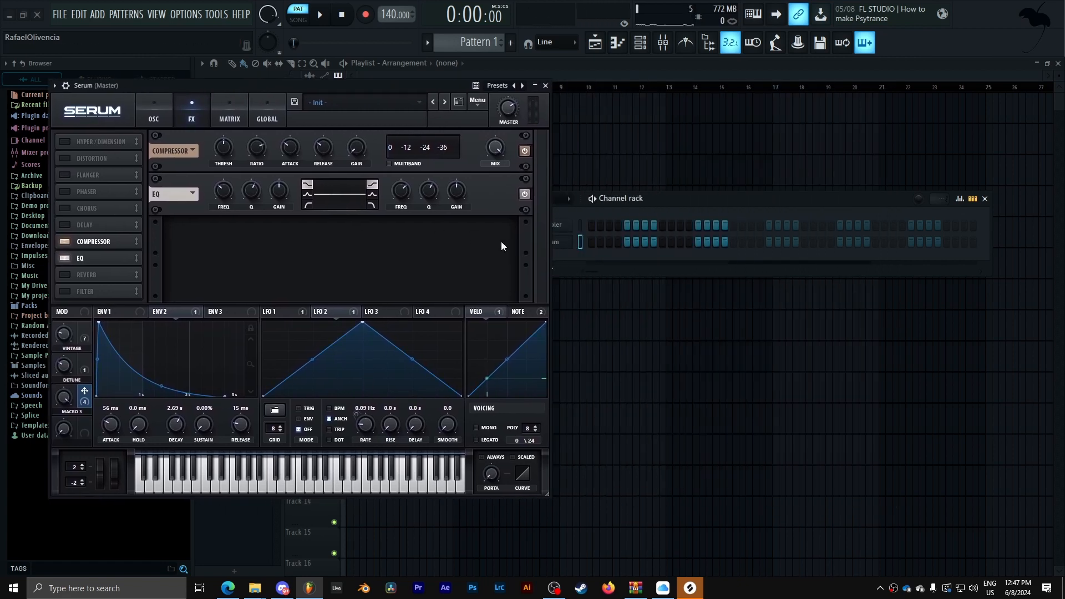
click(562, 266)
click(651, 178)
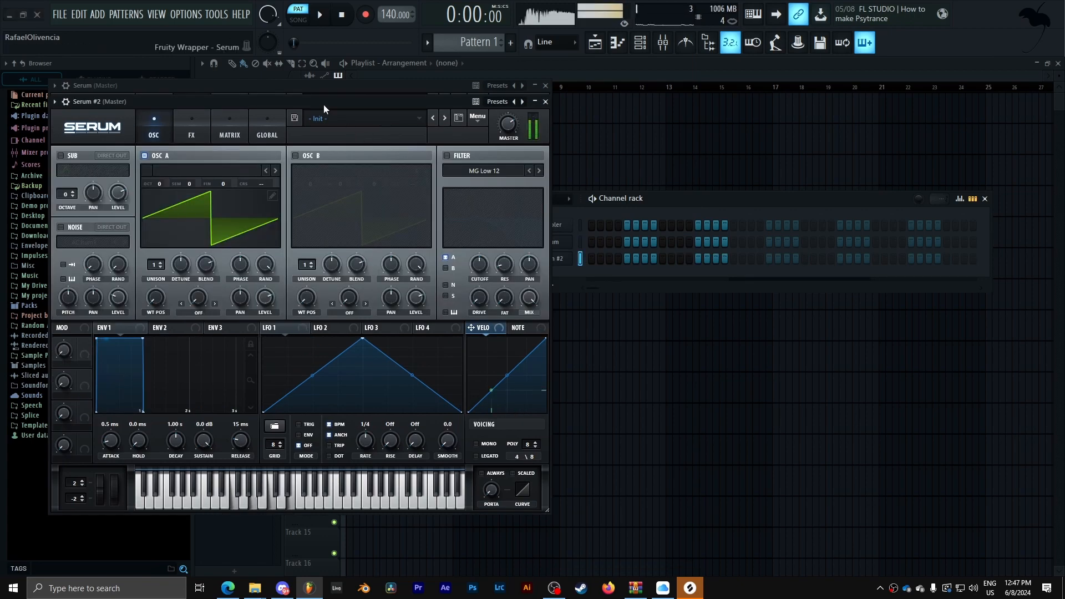
drag(324, 102, 1064, 118)
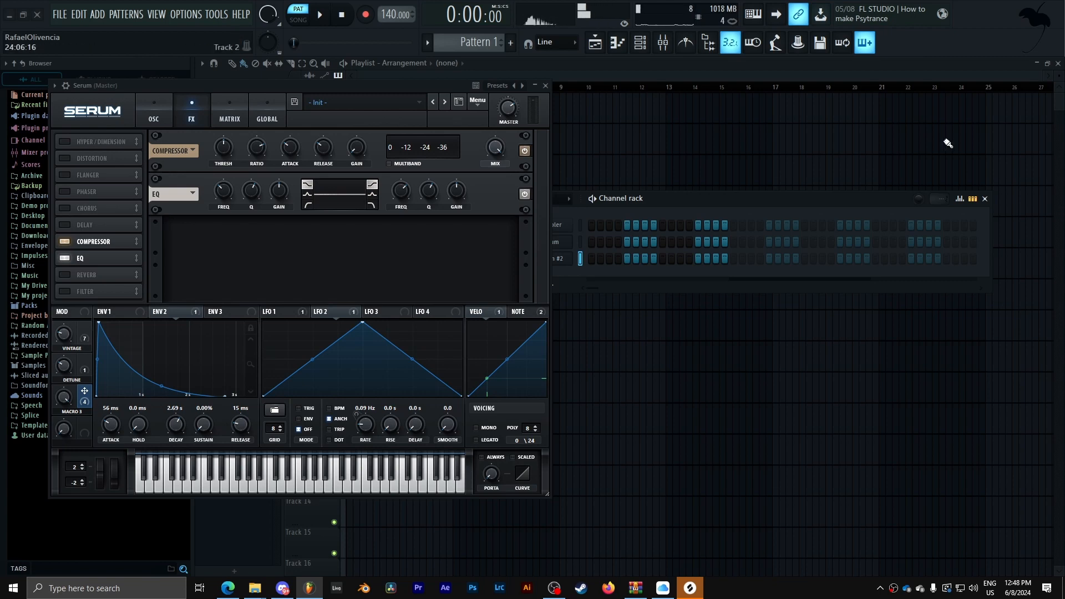
drag(394, 88, 747, 95)
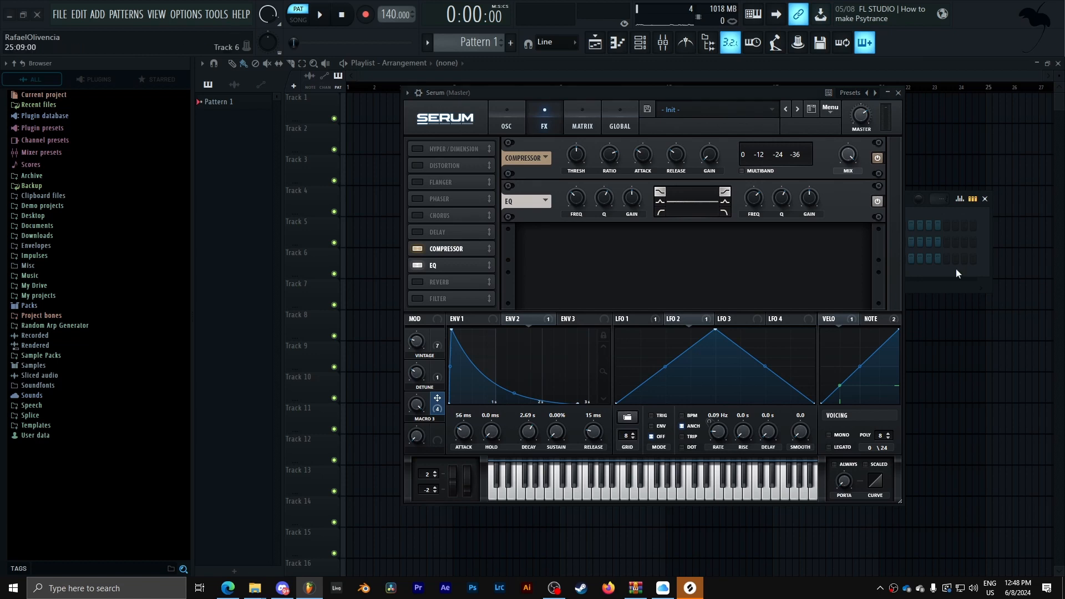
- Boost the EQ low-band gain to about 4.4 dB and raise the high-band gain
drag(634, 197, 637, 187)
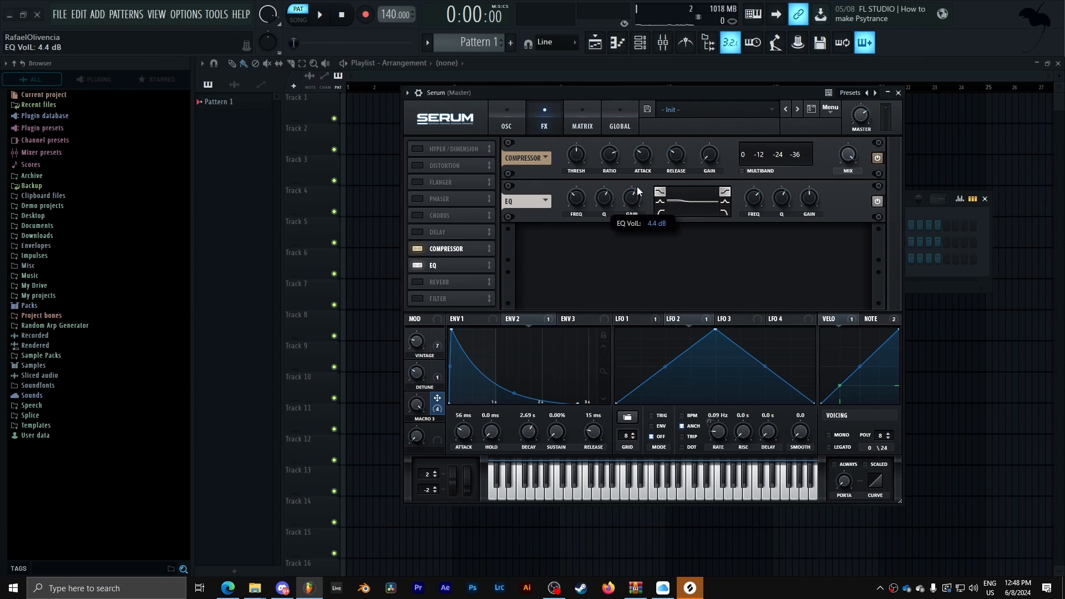
drag(637, 187, 637, 185)
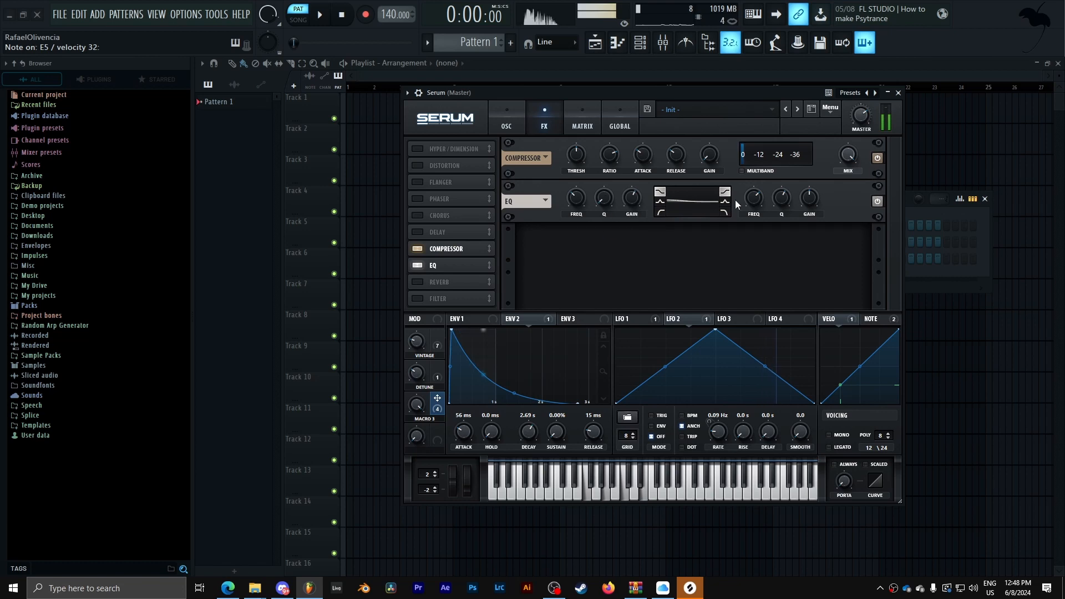
drag(812, 201, 810, 174)
- Move the EQ ahead of the Compressor and enable the Filter effect
drag(461, 263, 497, 242)
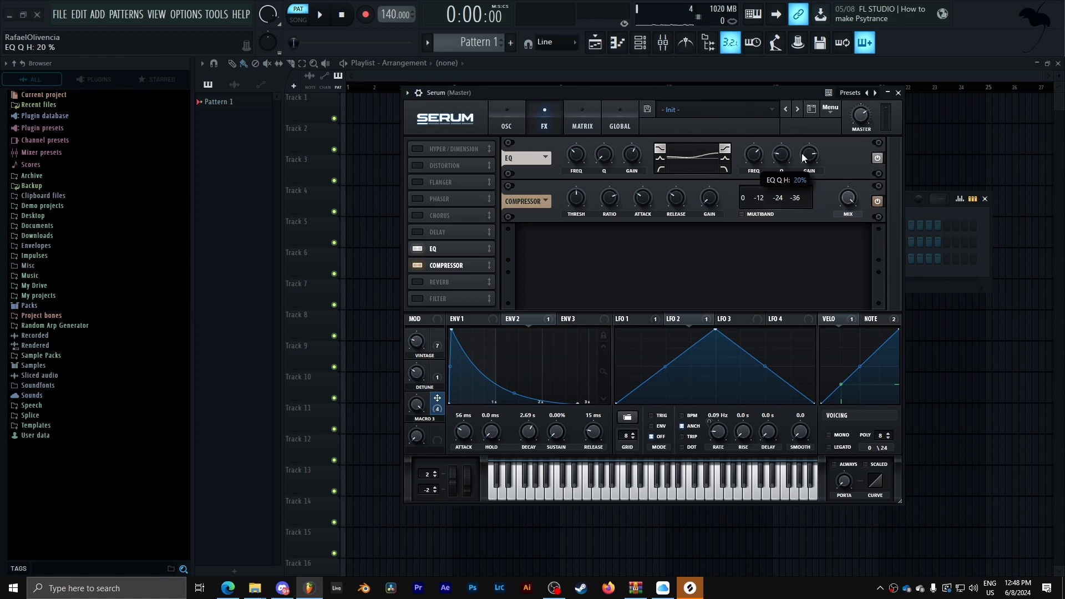
click(739, 86)
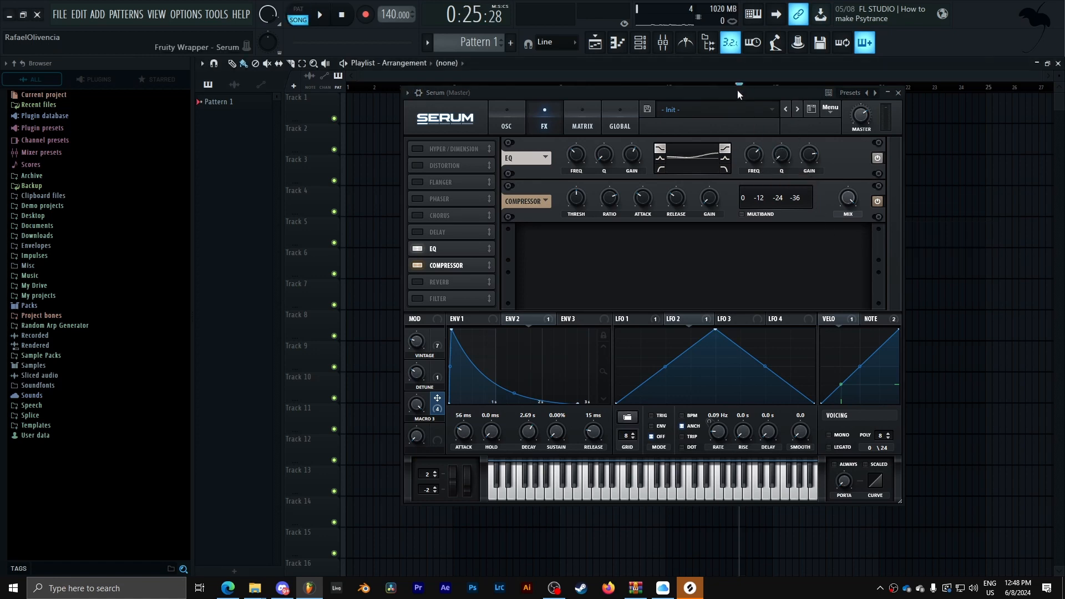
click(737, 90)
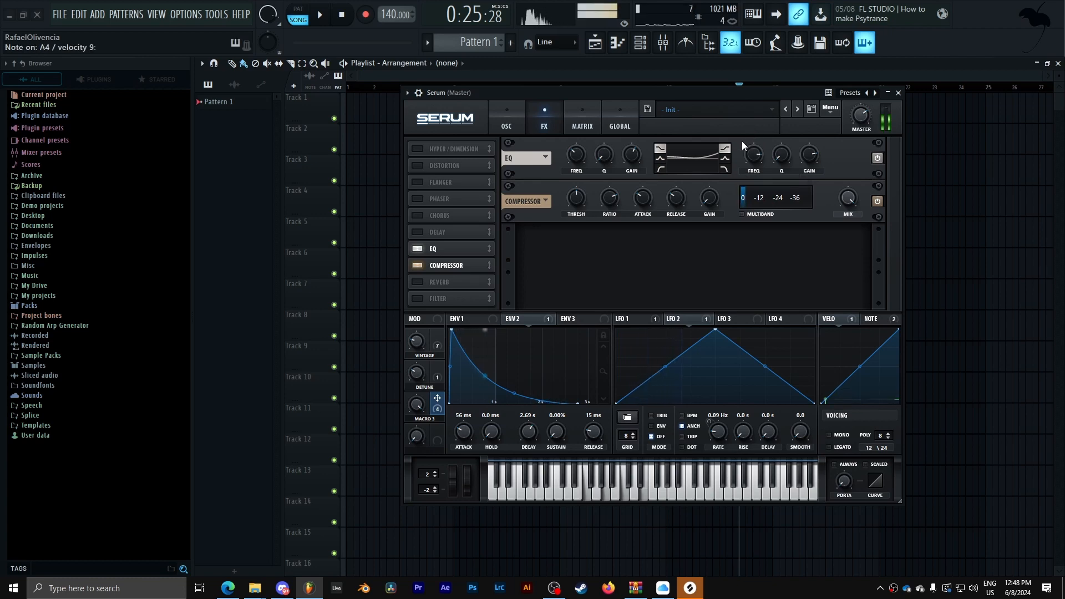
click(422, 298)
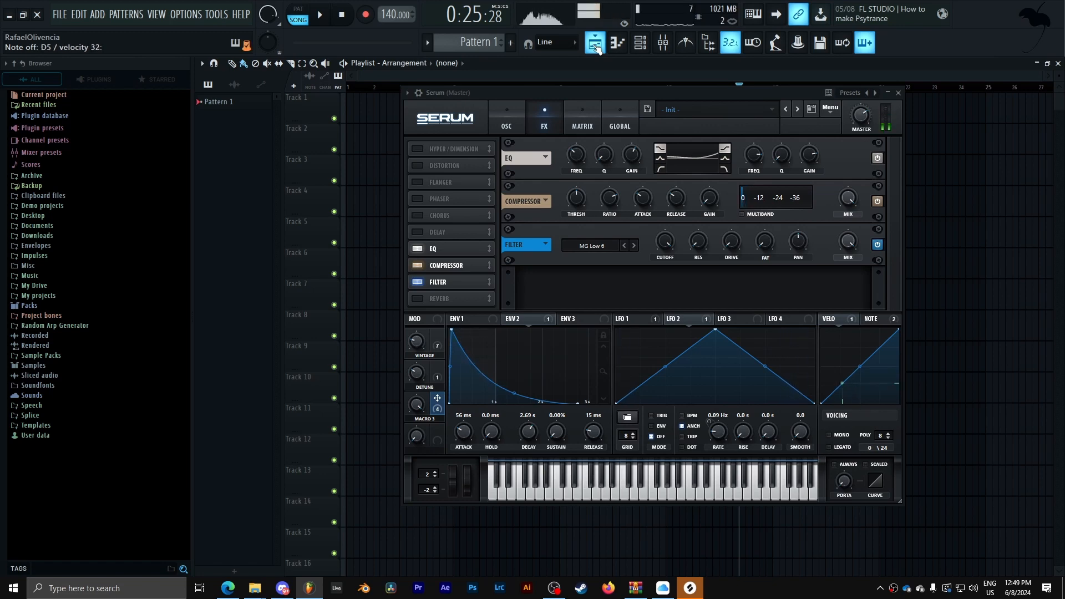
- Lengthen the envelope release, setting Env 1's release to about 1.93 s
drag(591, 426, 604, 395)
click(465, 319)
mouse_move(593, 432)
mouse_down()
mouse_move(604, 397)
mouse_move(602, 420)
mouse_up()
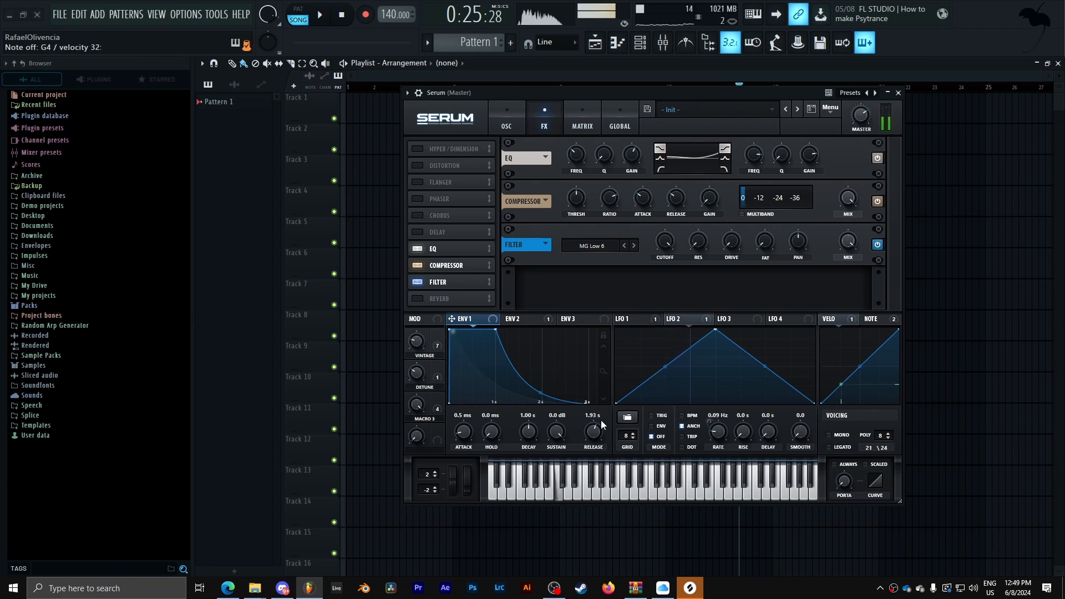
- Enable the Distortion effect and switch its mode to SoftClip
click(417, 167)
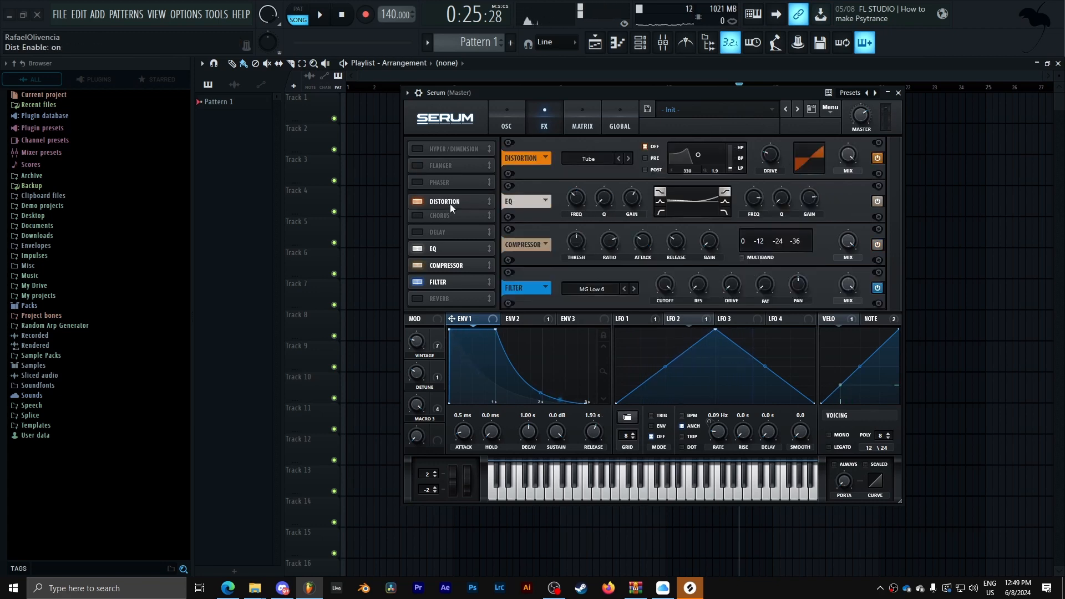
click(628, 159)
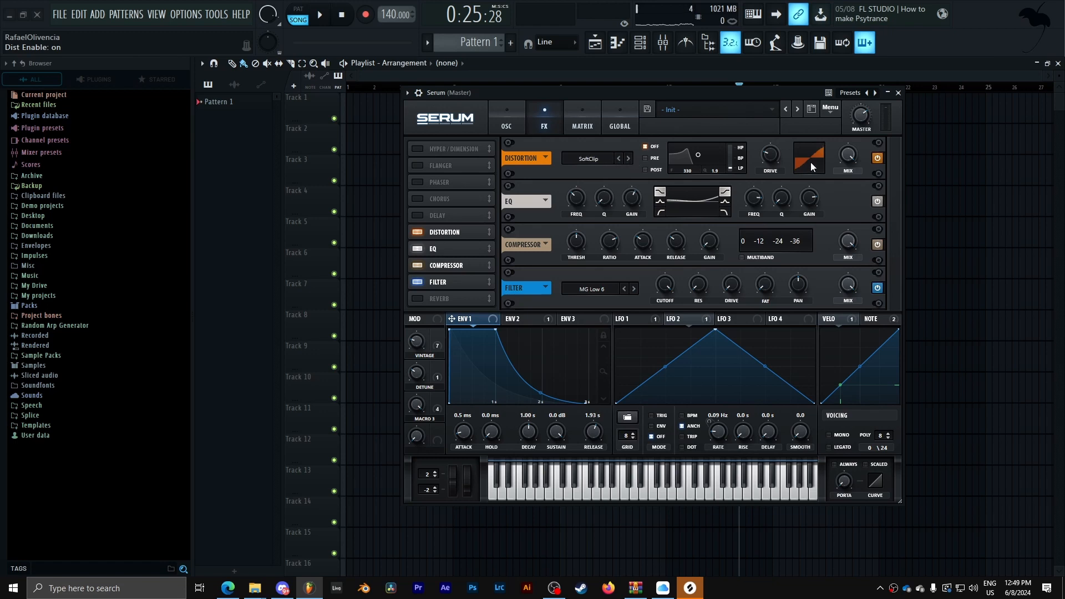
mouse_move(856, 152)
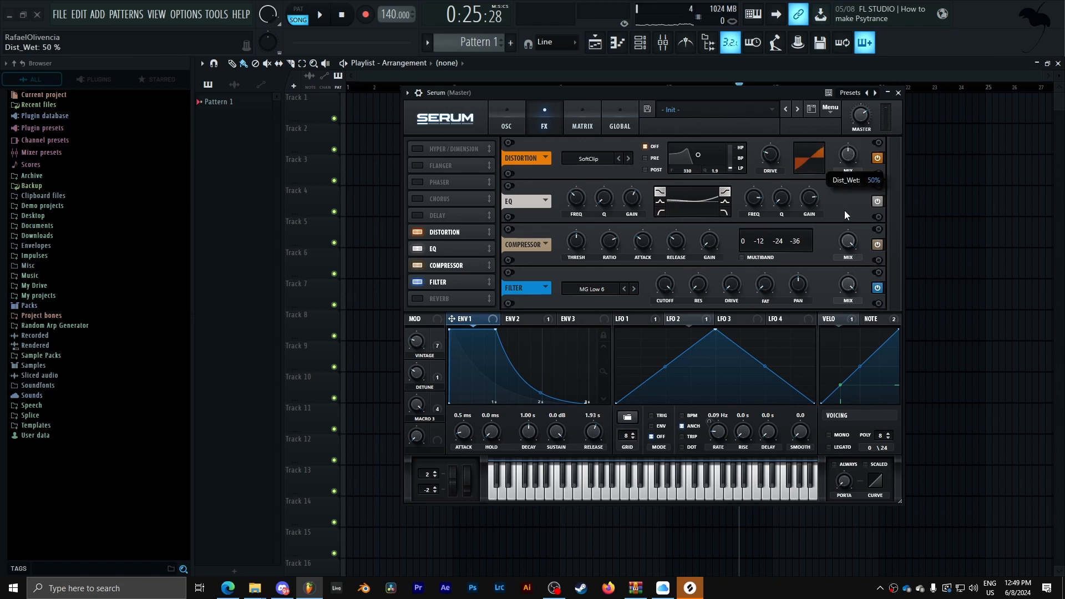
- Raise the distortion drive
drag(844, 214, 793, 197)
drag(769, 160, 769, 137)
drag(790, 99, 803, 152)
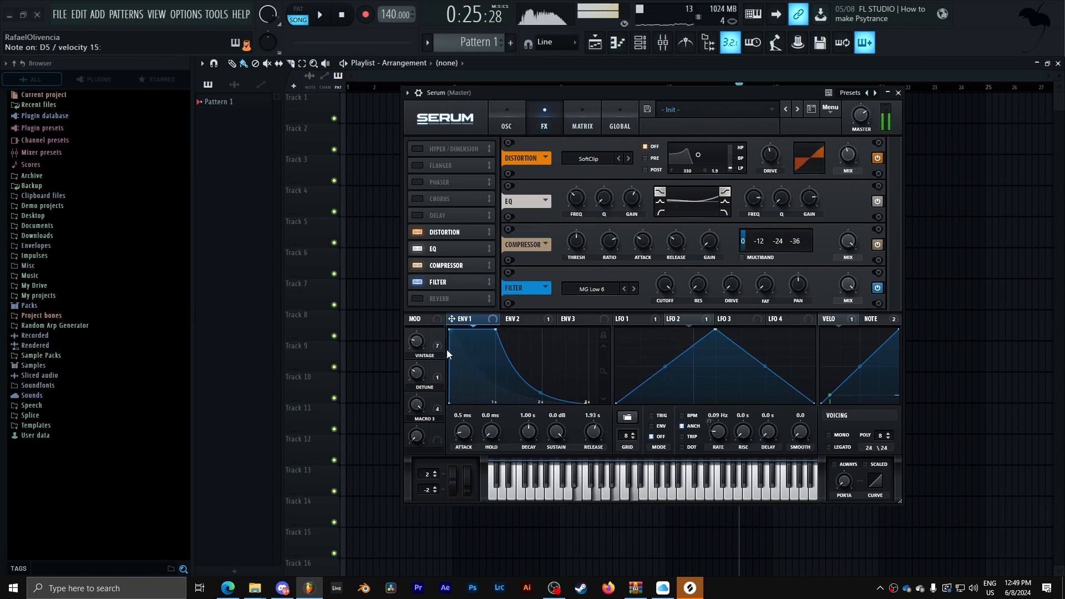
- Modulate the distortion drive with the Vintage macro and adjust its amount
drag(437, 336, 713, 229)
drag(768, 153, 770, 155)
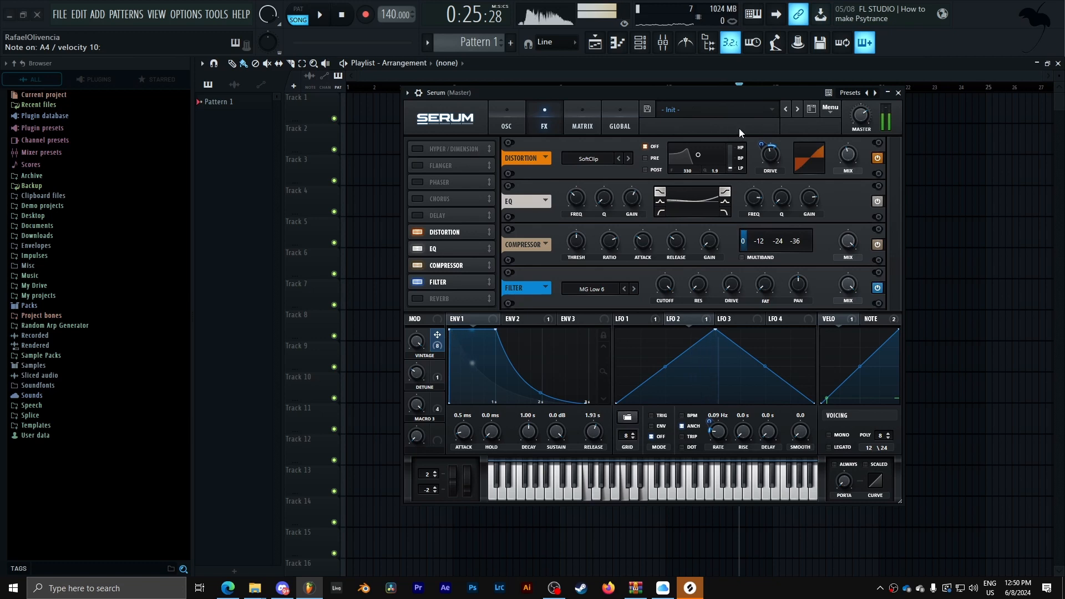
drag(765, 147, 767, 134)
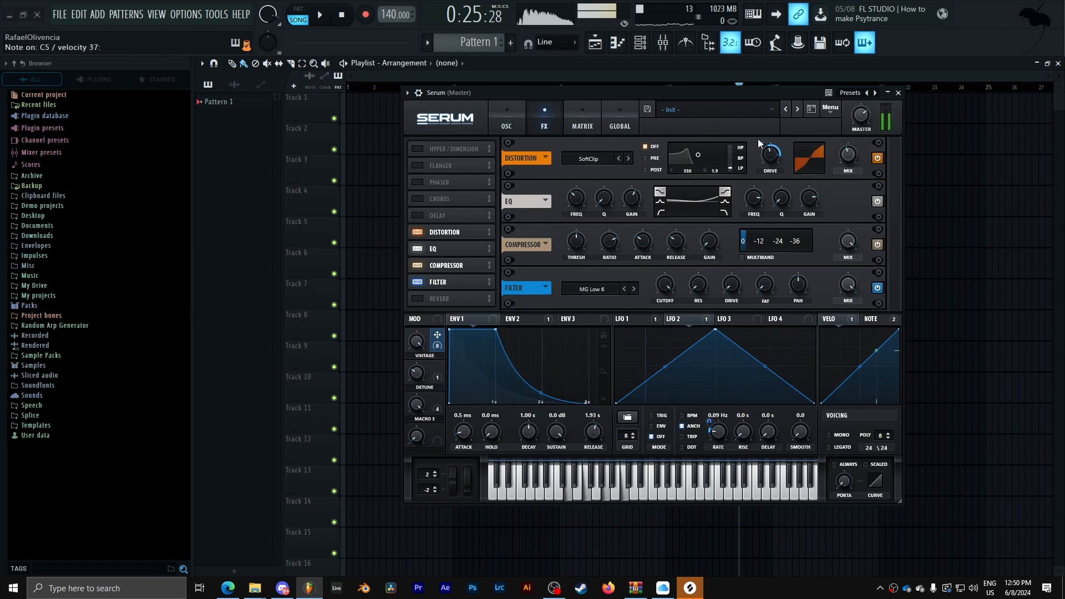
- Rename Macro 3 as FILTER
click(506, 121)
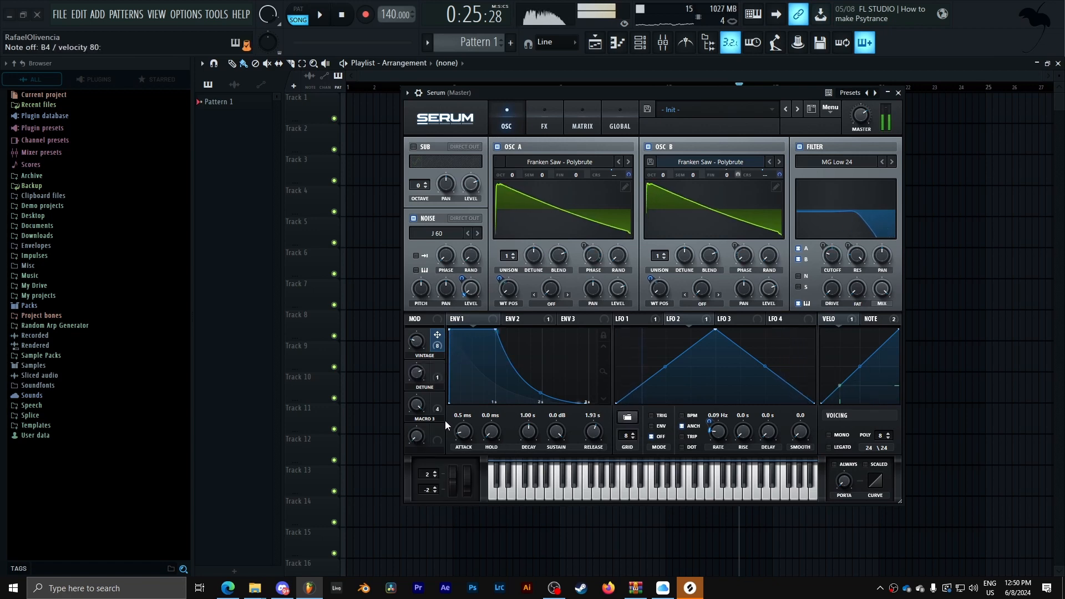
text(FILTER)
key(Return)
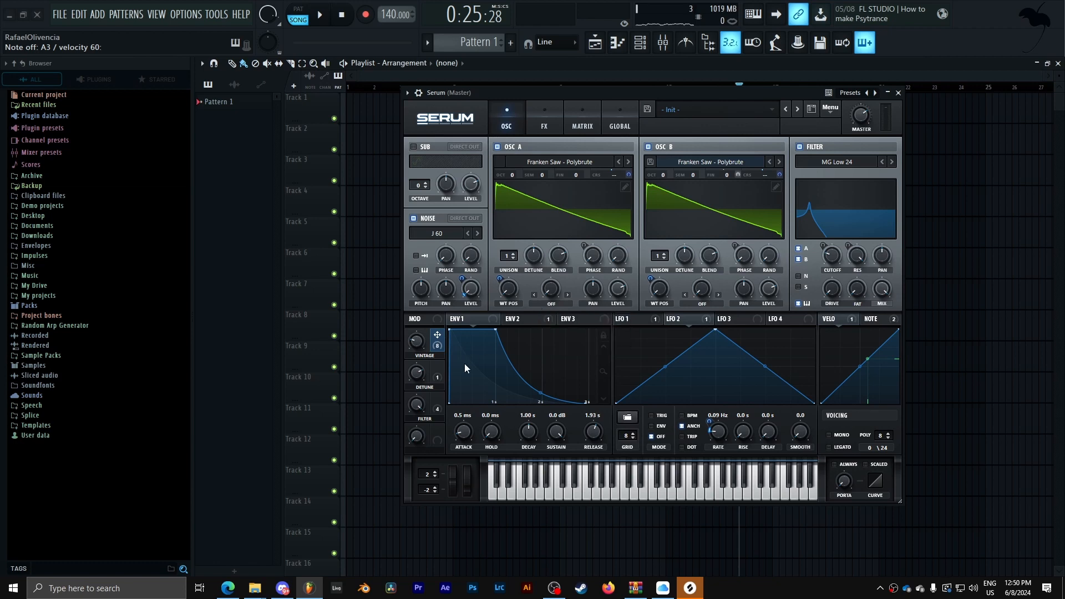
- Reset Env 2's attack, decay and release controls to their defaults, with decay at about 469 ms
click(520, 319)
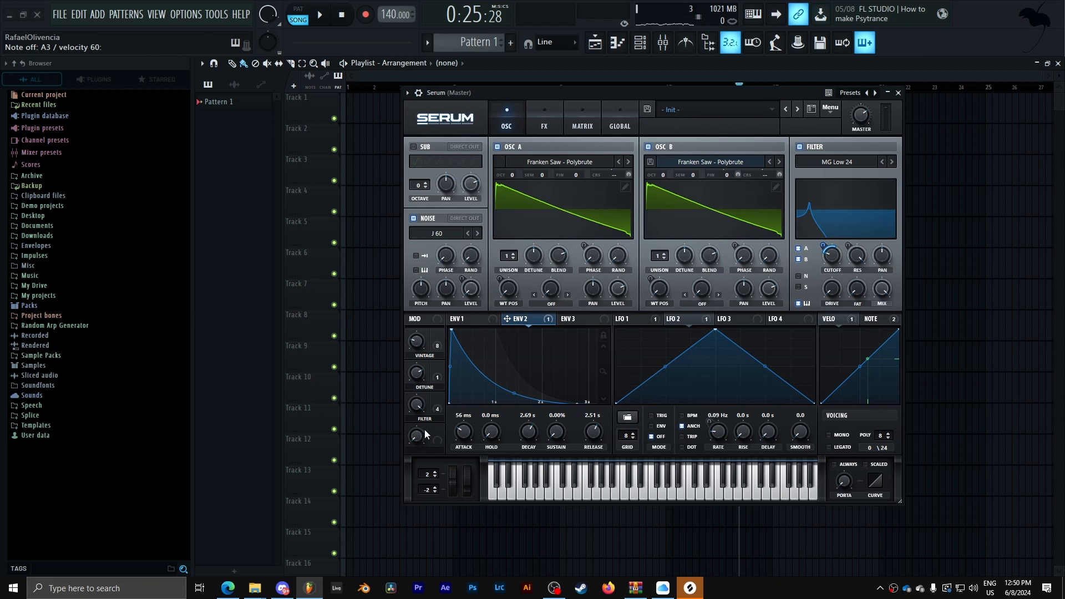
right_click(465, 434)
click(499, 481)
right_click(529, 431)
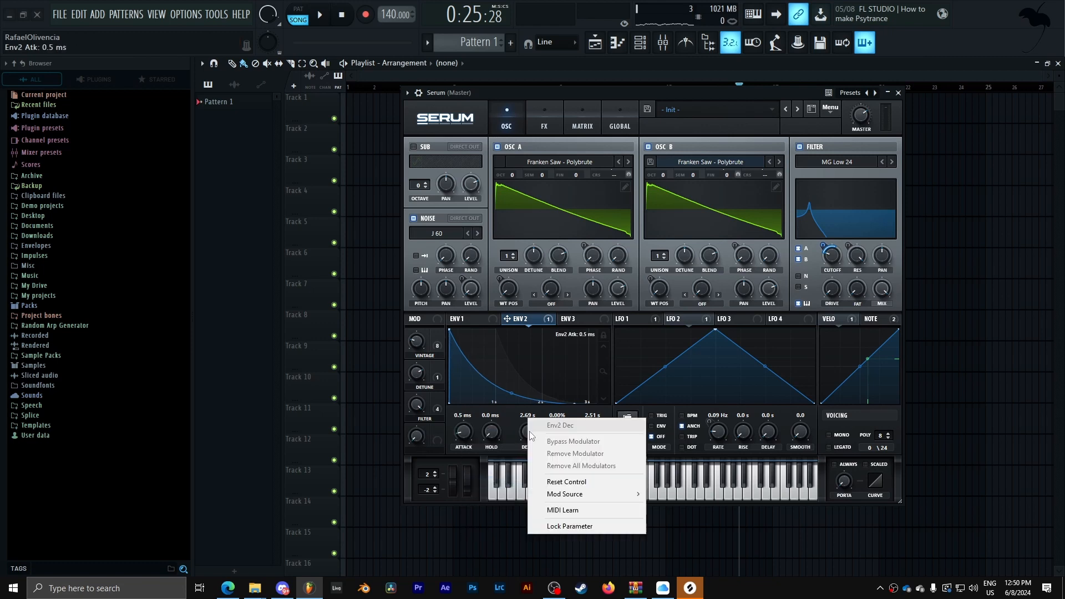
click(567, 481)
right_click(593, 431)
click(623, 482)
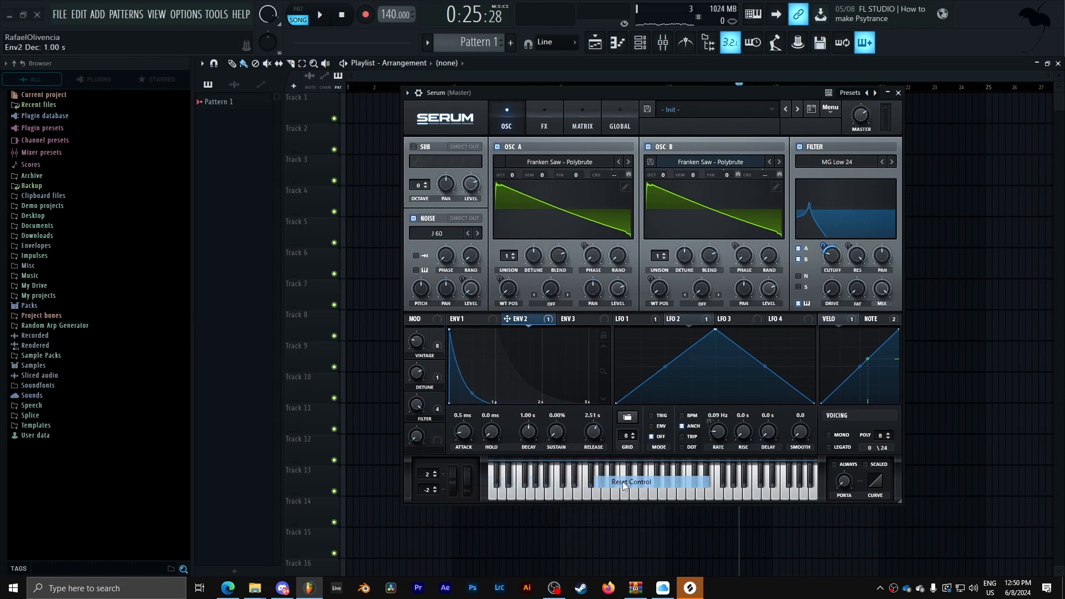
click(561, 471)
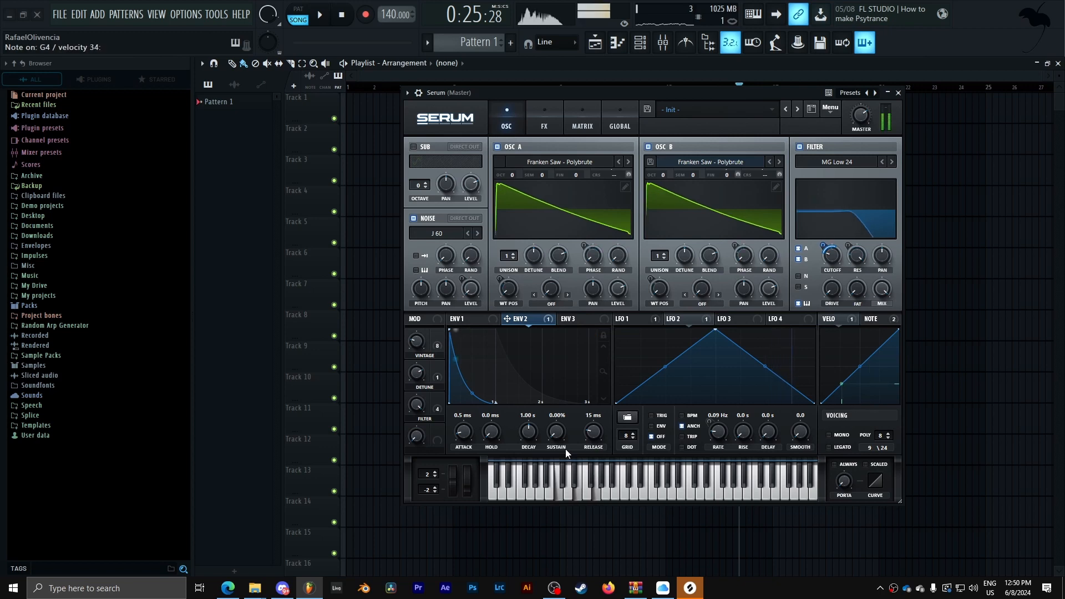
- Reset Env 1's release control to its default value
click(483, 321)
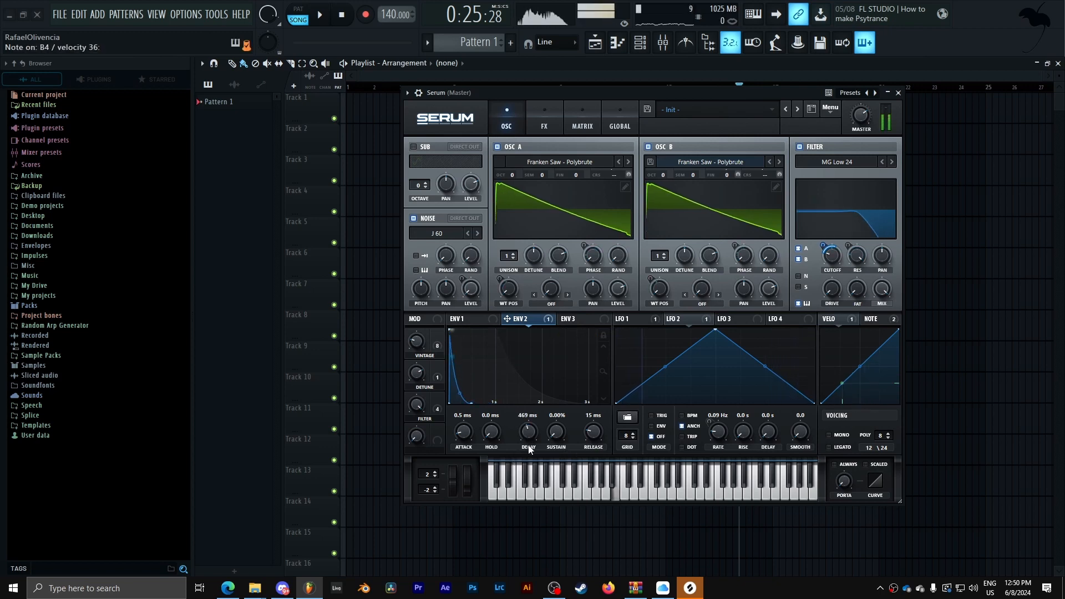
right_click(591, 433)
click(638, 481)
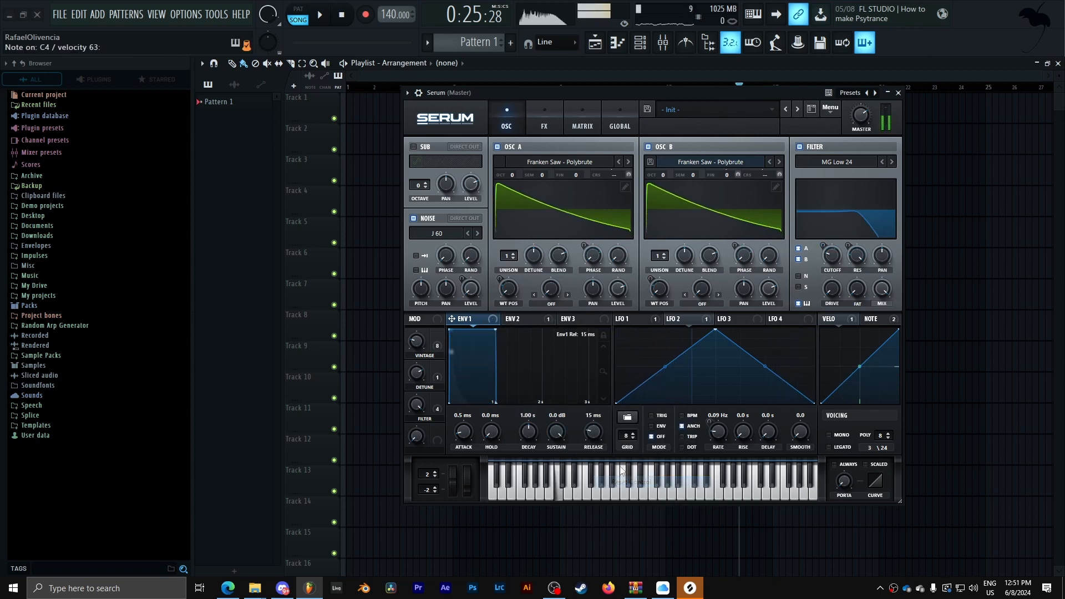
- Assign Macro 4 to Env 2's decay with a modulation amount of 26
click(528, 318)
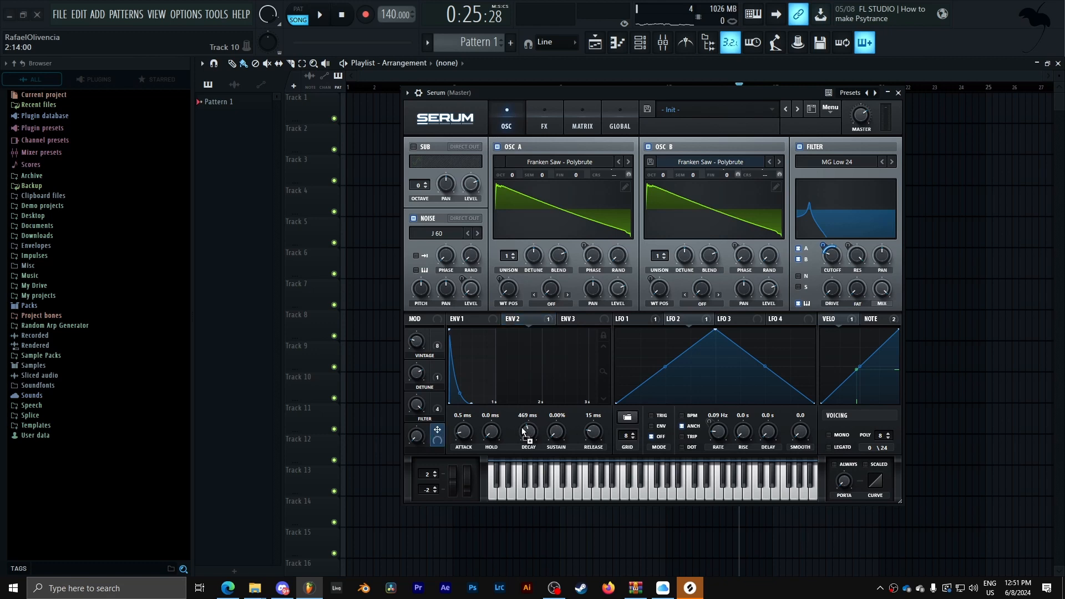
drag(419, 436, 485, 255)
drag(520, 423, 524, 446)
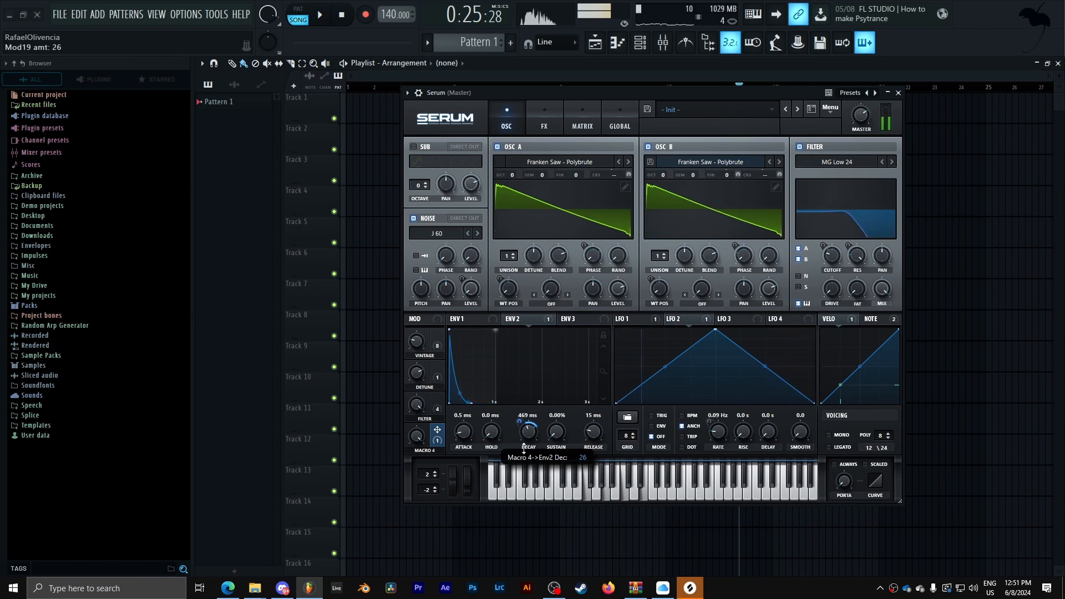
- Assign Macro 4 to Env 2's attack and to Env 1's release
drag(437, 430, 464, 478)
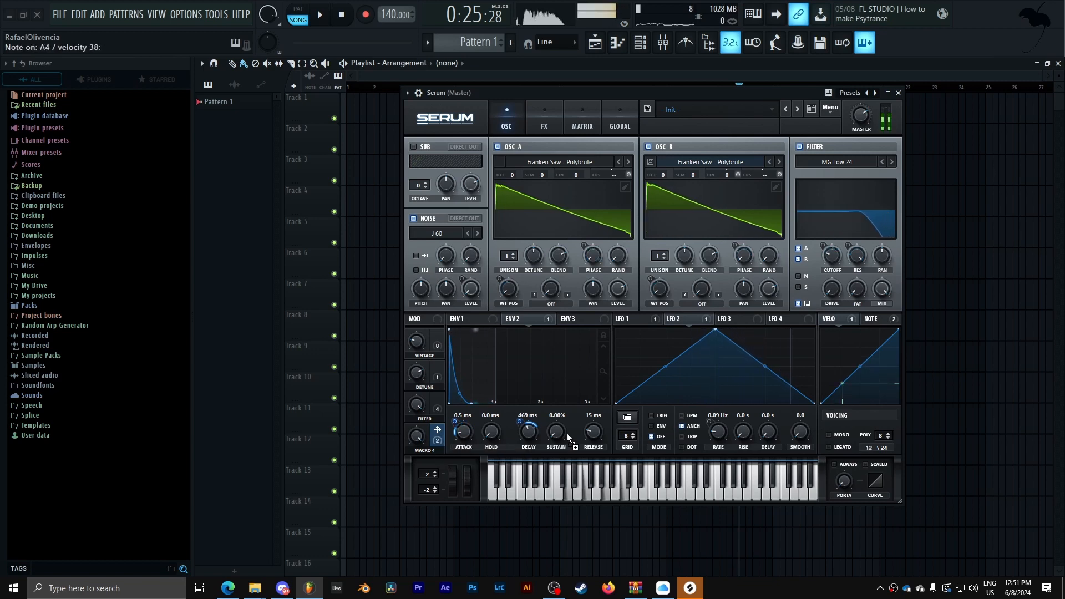
click(470, 319)
drag(437, 430, 585, 459)
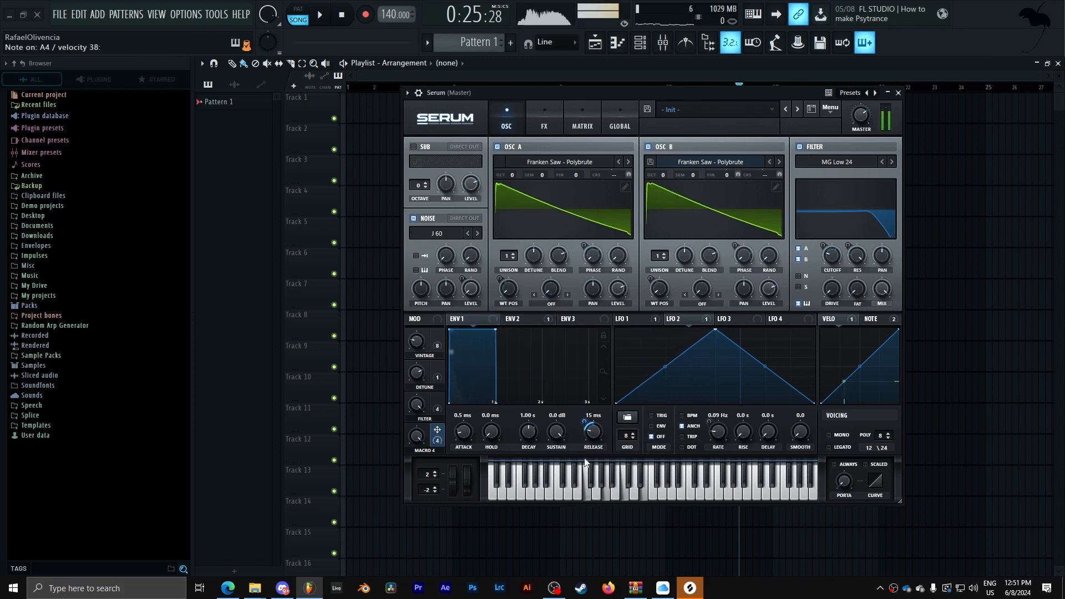
- Rename Macro 4 as ADSR
double_click(436, 452)
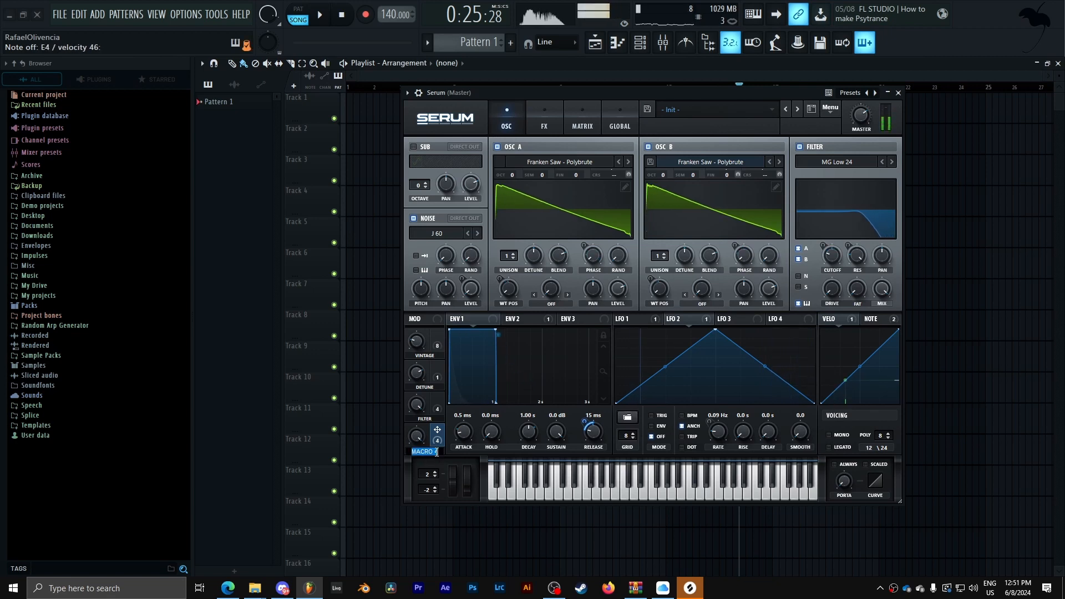
text(ADSR)
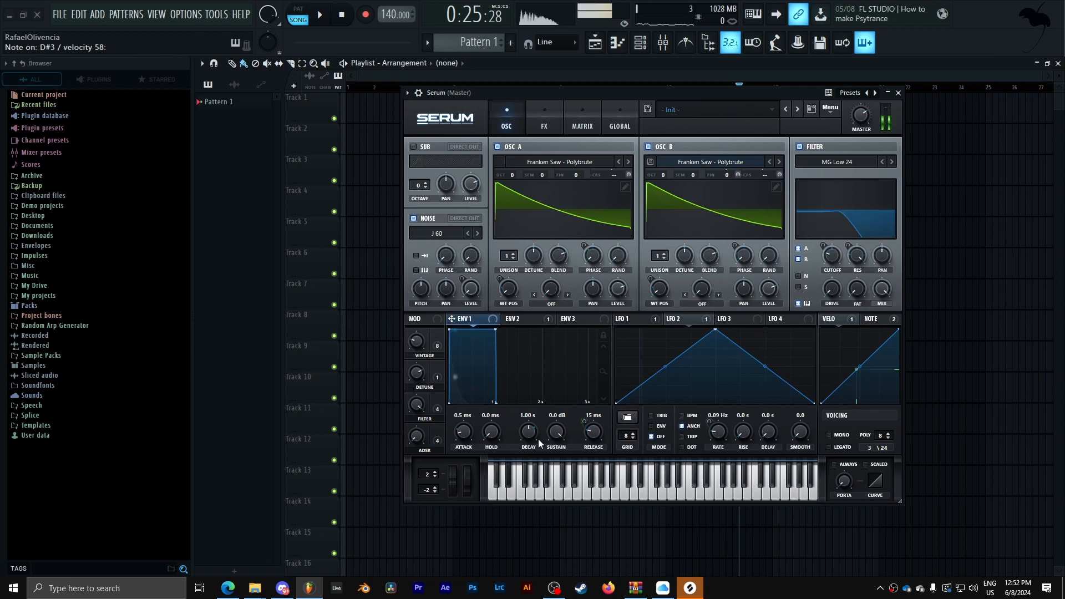
- Lower Env 1's sustain to minimum and modulate the sustain with Macro 4
drag(555, 431, 551, 515)
drag(437, 431, 557, 433)
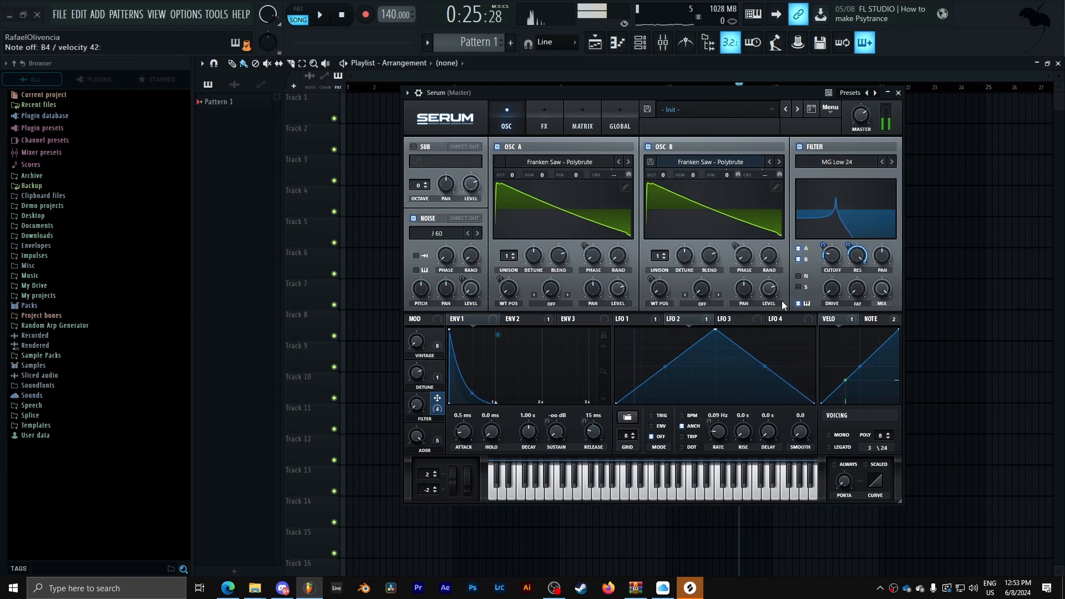
- In the mod matrix, set the NoteOn Rand1 to filter cutoff route's aux source to Macro 1
click(584, 125)
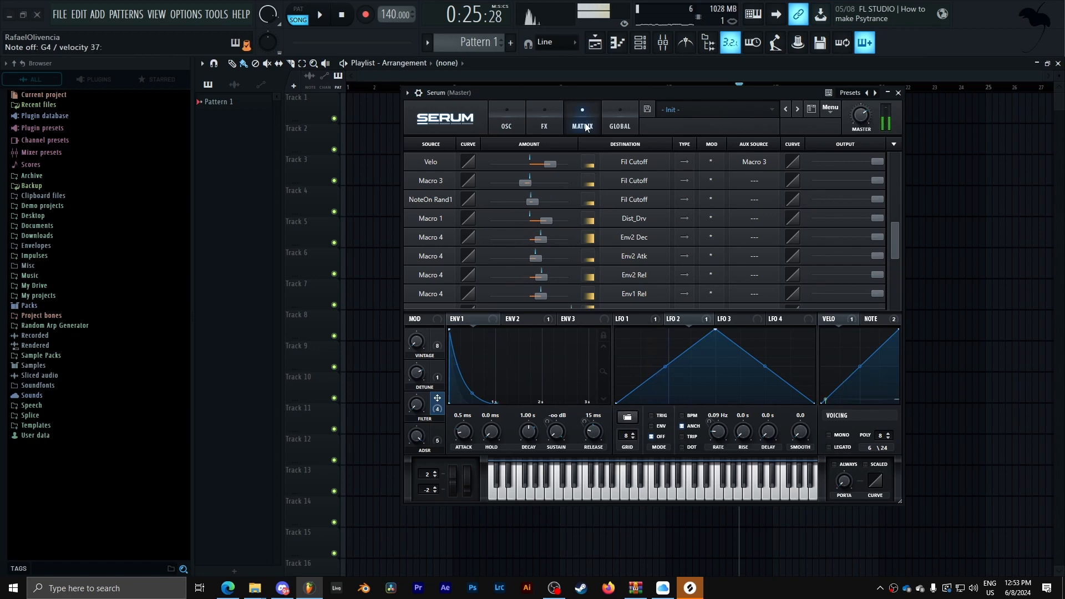
scroll(896, 239, down, 5)
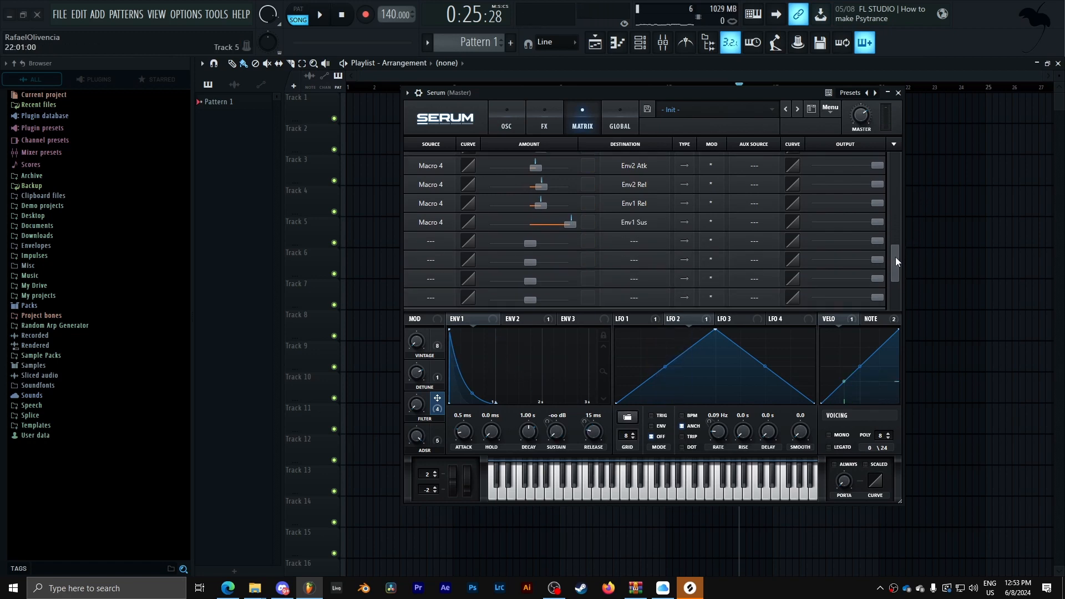
drag(896, 261, 896, 237)
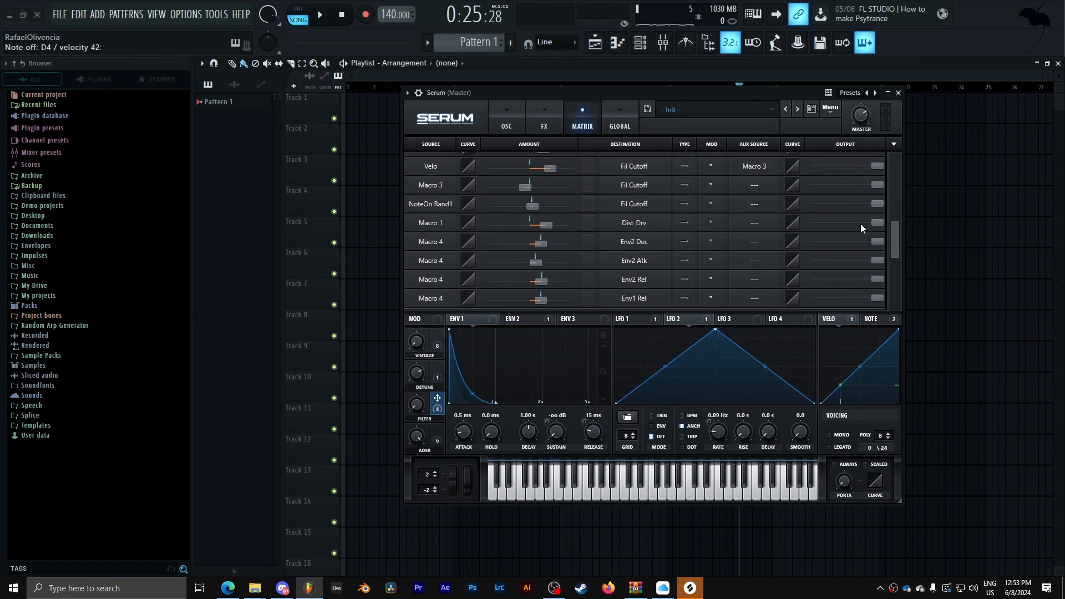
click(758, 203)
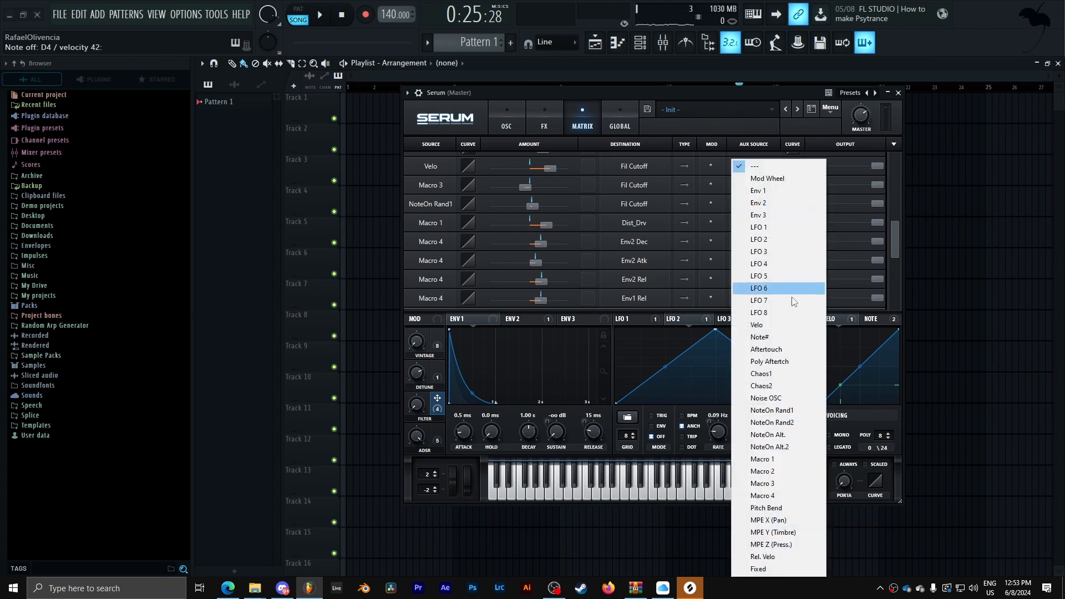
click(781, 460)
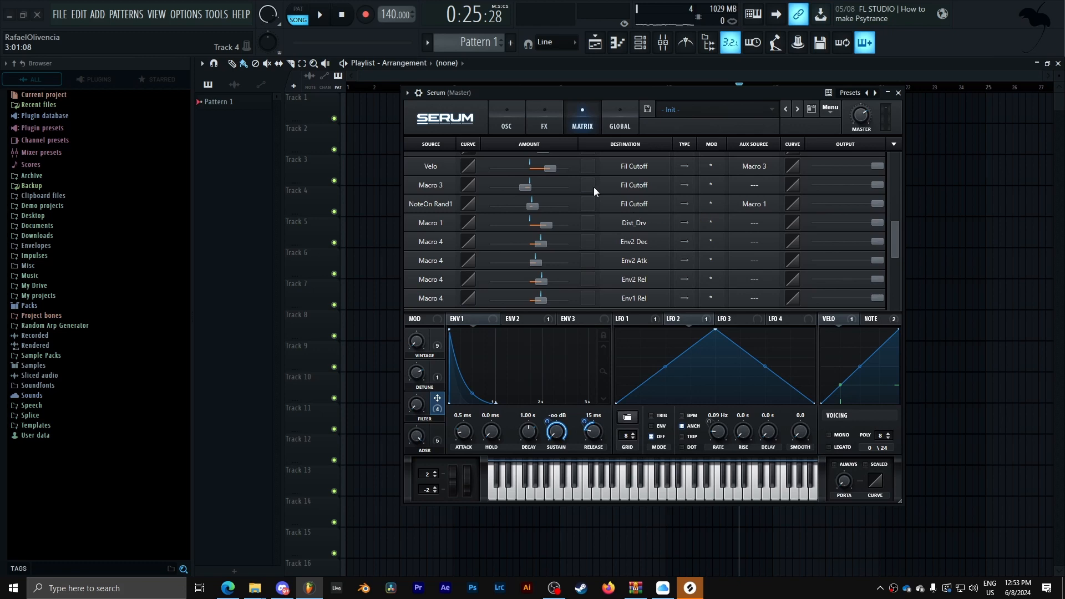
- Switch that route's aux source to Macro 3 and invert its polarity
click(506, 125)
mouse_move(714, 176)
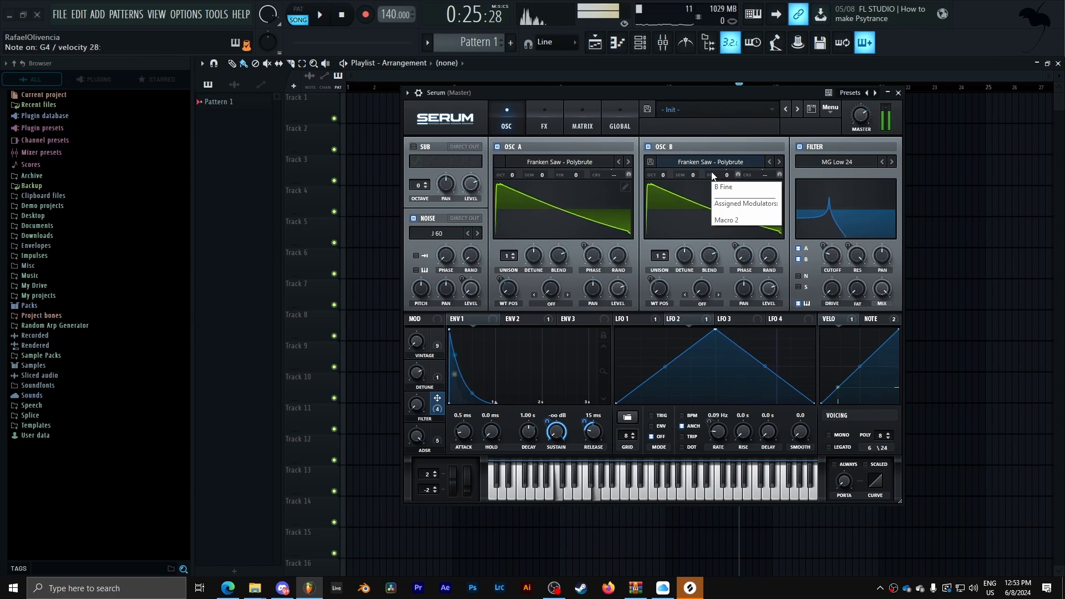
click(592, 124)
click(761, 205)
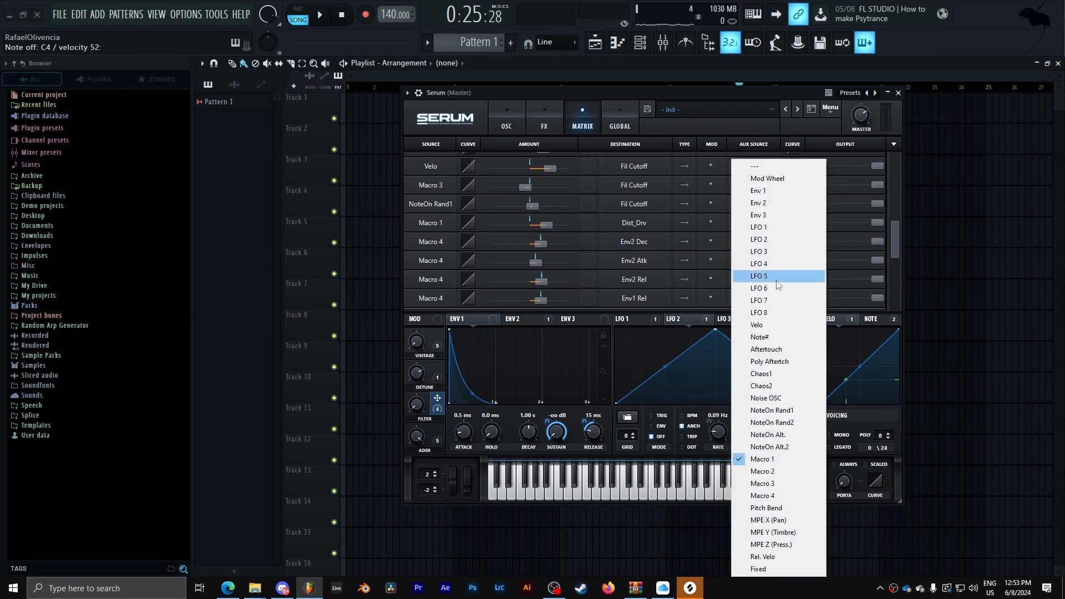
click(789, 483)
click(709, 204)
click(716, 227)
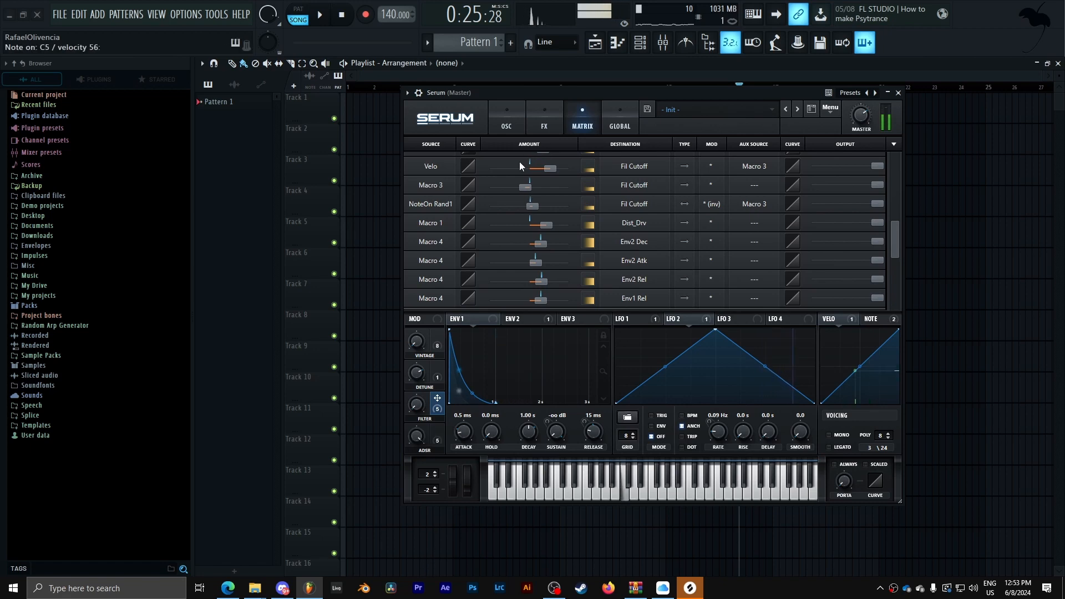
- Return the route's aux source to Macro 1 and its polarity to normal
click(760, 204)
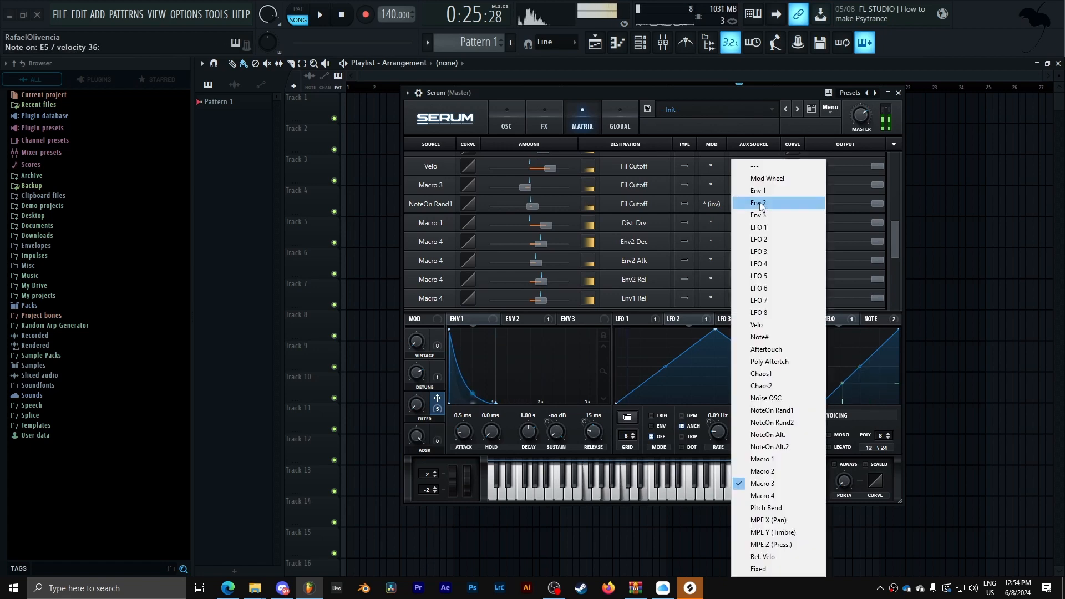
click(788, 459)
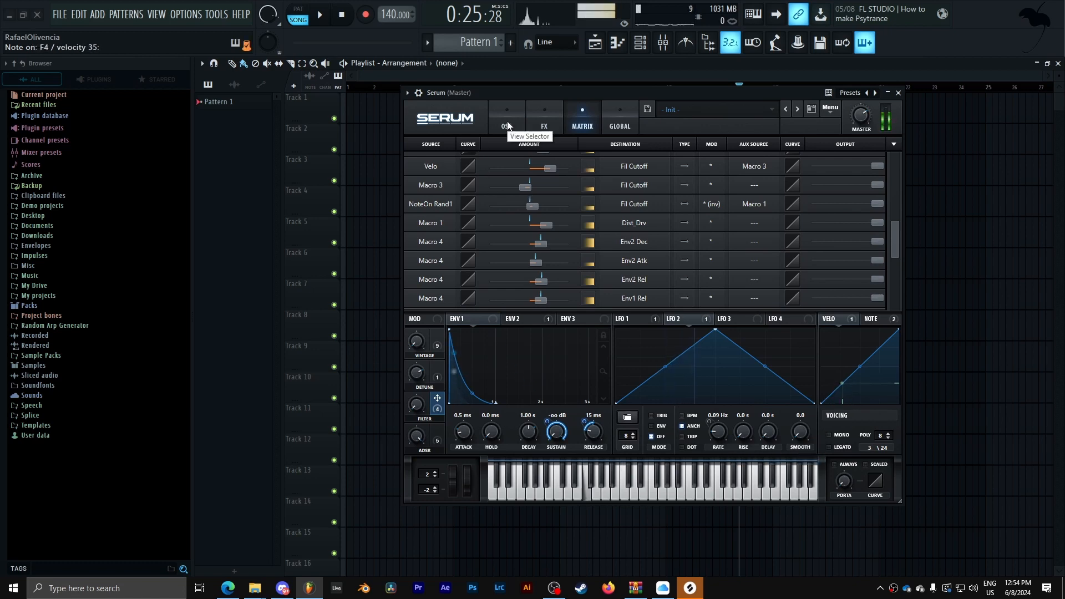
click(711, 207)
click(729, 217)
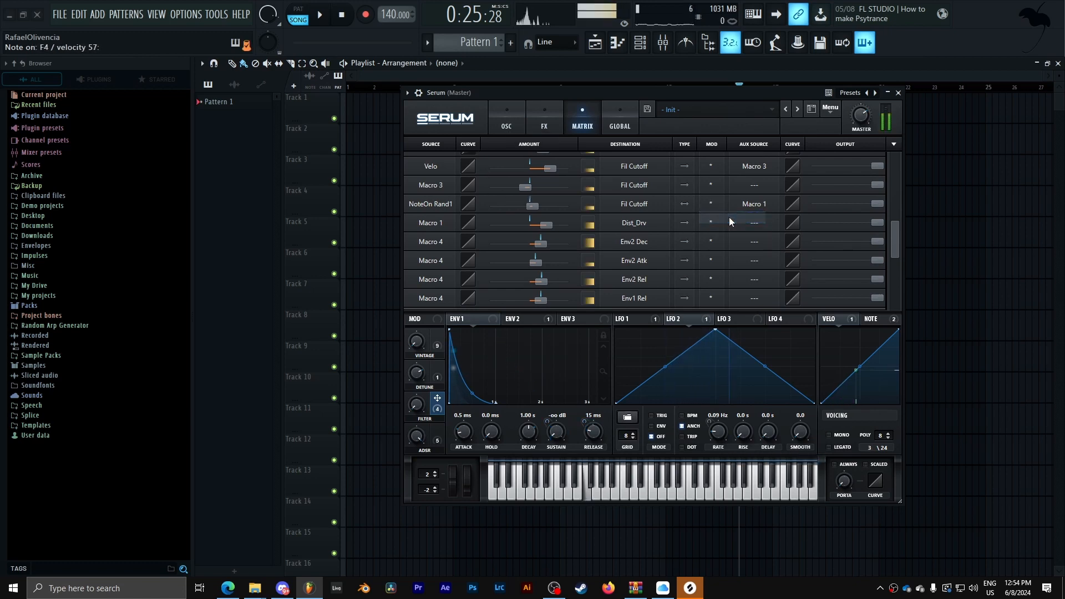
- Lengthen Env 1's release to 800 ms
click(502, 110)
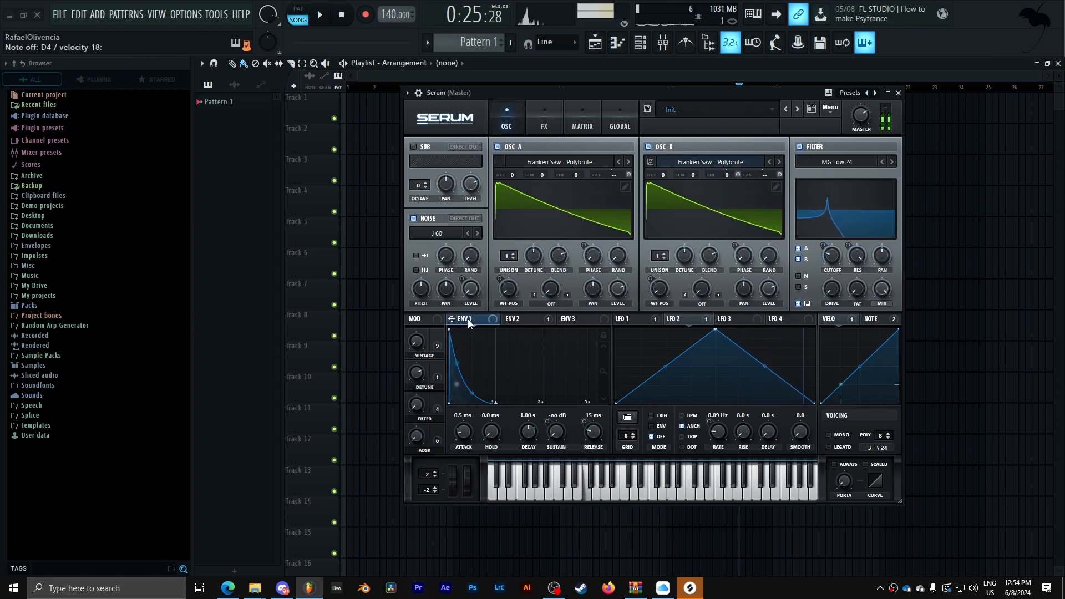
right_click(594, 439)
right_click(600, 435)
drag(593, 432, 589, 398)
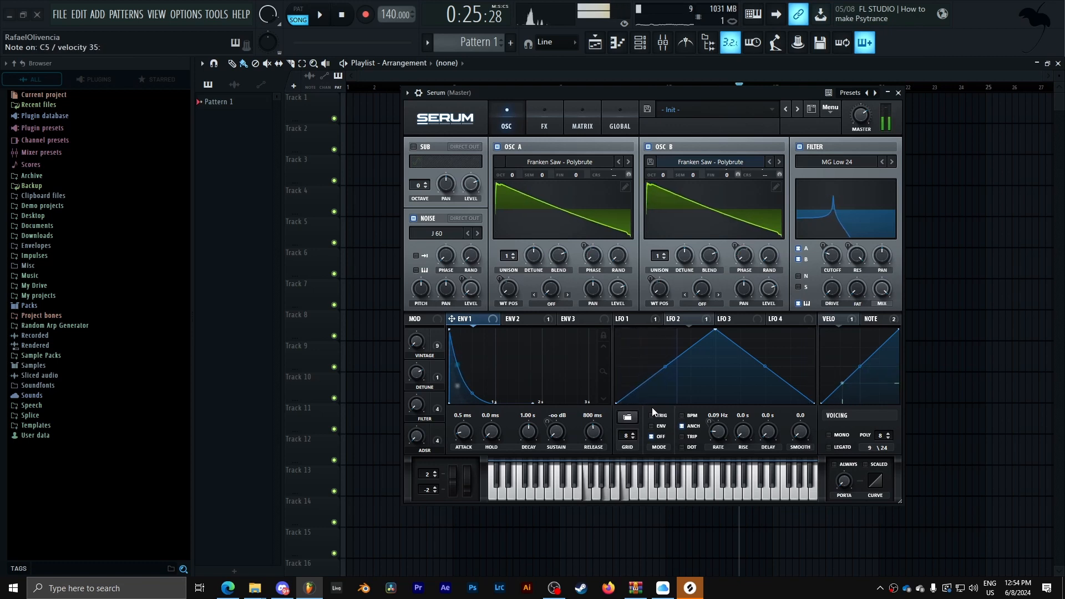
- Enable the Delay effect and move it below the Filter in the effects chain
click(544, 120)
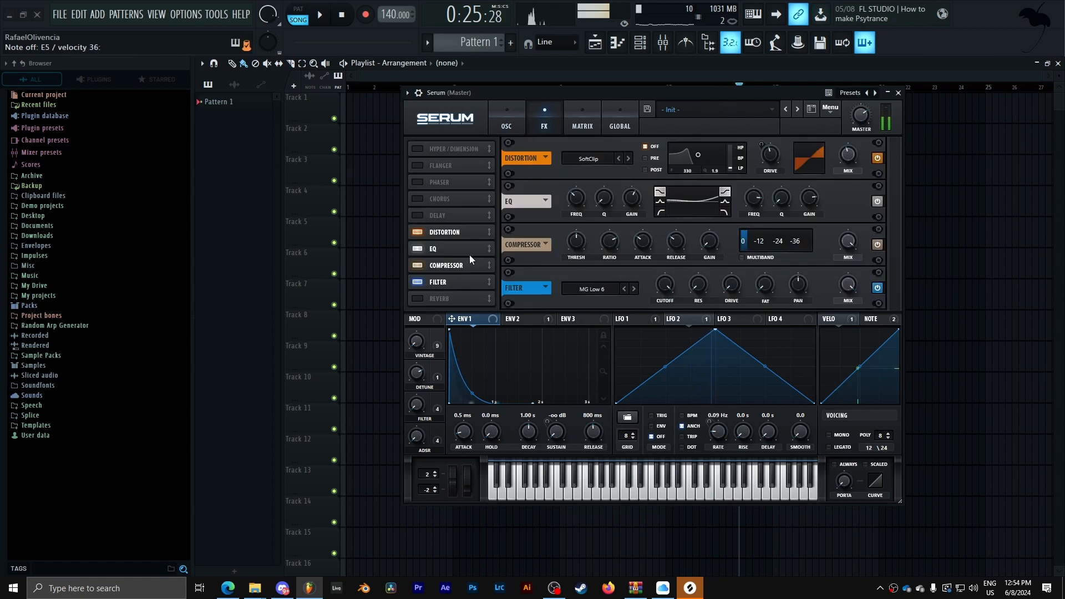
click(423, 220)
drag(445, 215, 448, 283)
- Set the Delay to Ping-Pong mode with dotted 1/16 times on both channels
click(775, 290)
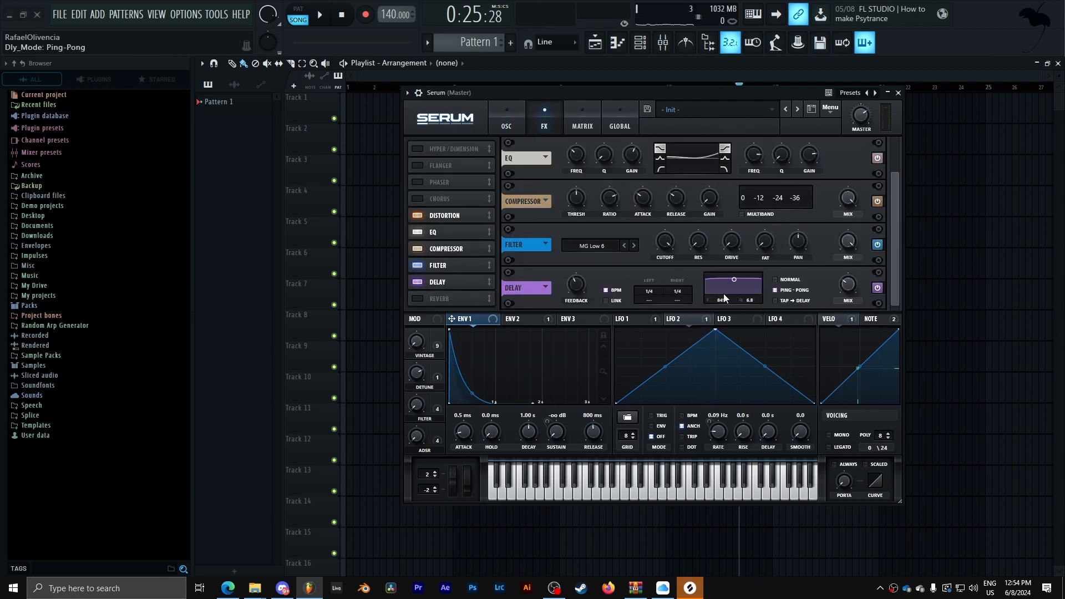
drag(649, 292, 647, 312)
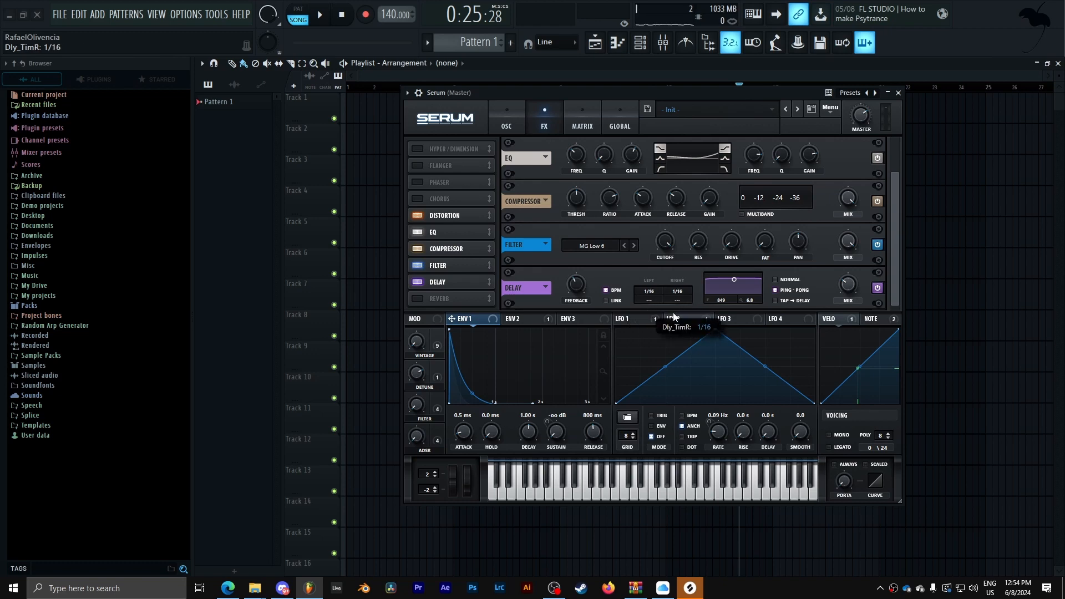
click(613, 300)
drag(645, 300, 673, 146)
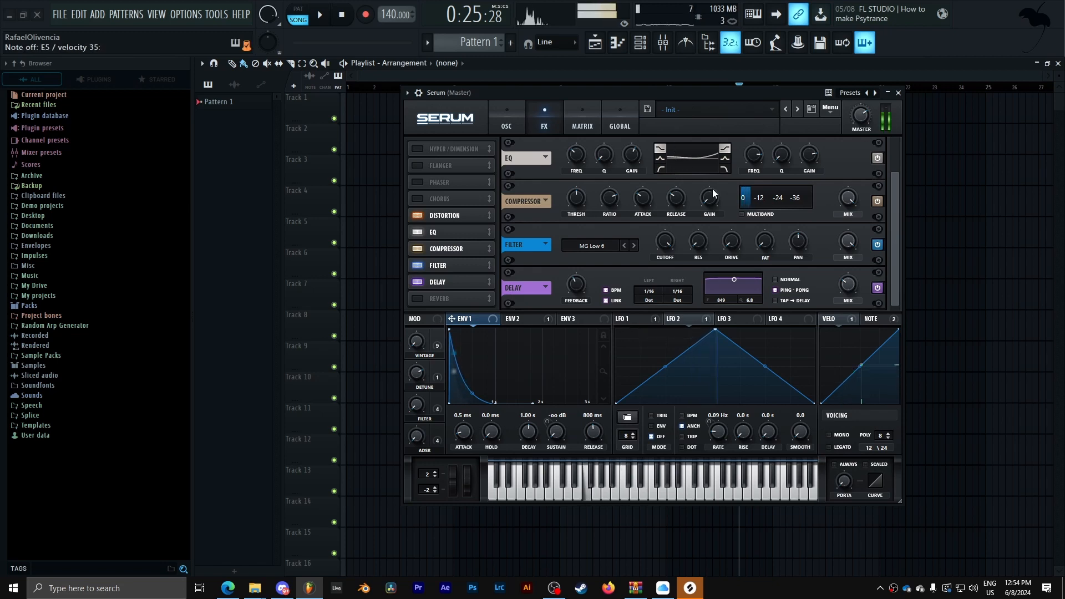
- Set the Delay's filter band to about 1166 Hz, its feedback to 70% and mix to 40%
drag(731, 279, 738, 288)
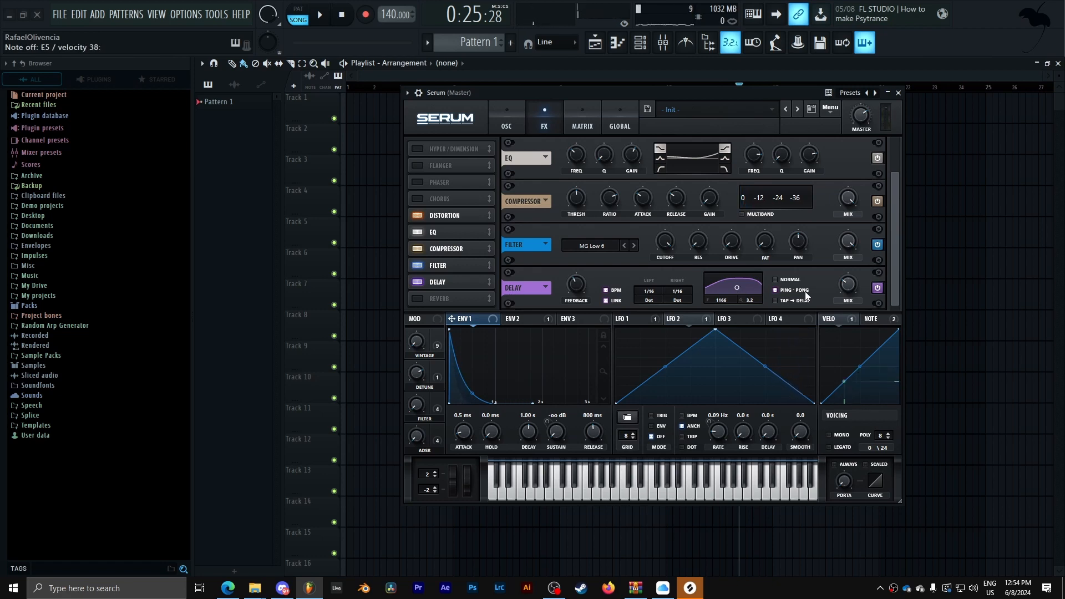
drag(585, 285, 590, 249)
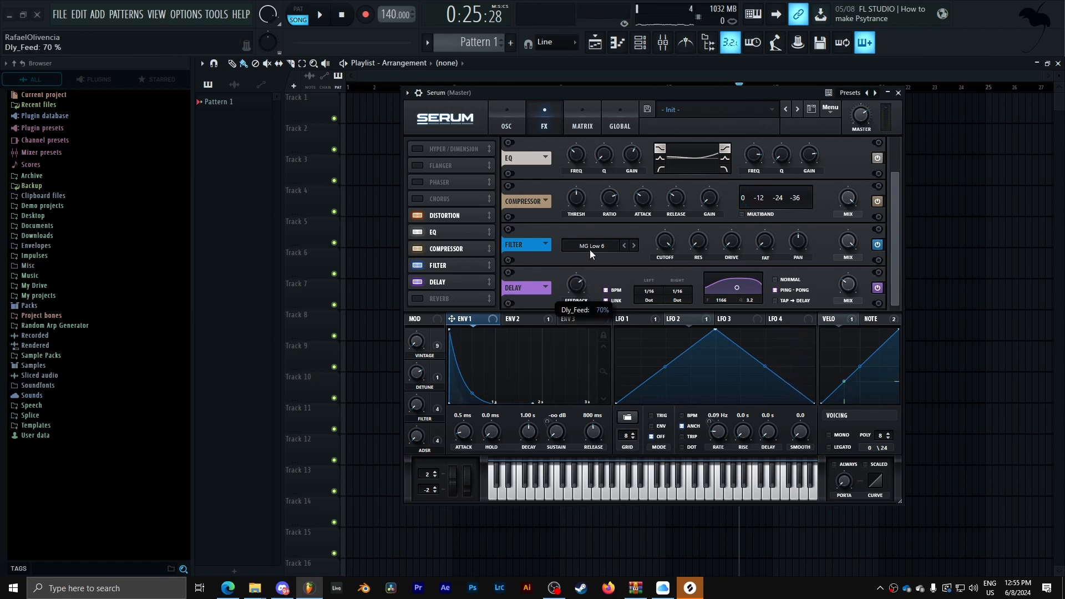
drag(858, 286, 856, 269)
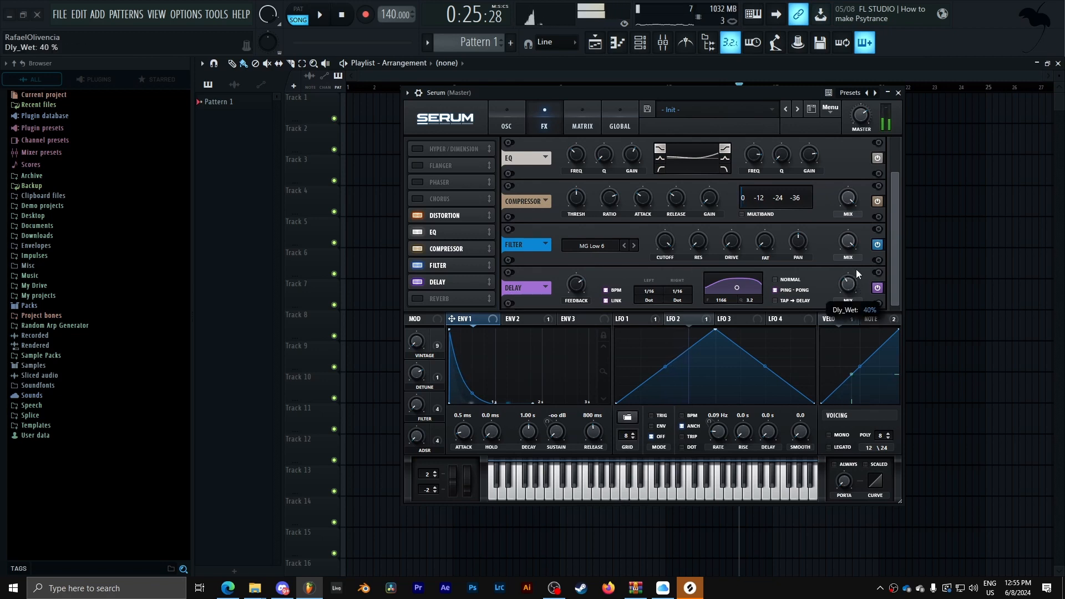
- Set the Delay's feedback to 47%
drag(739, 287, 741, 288)
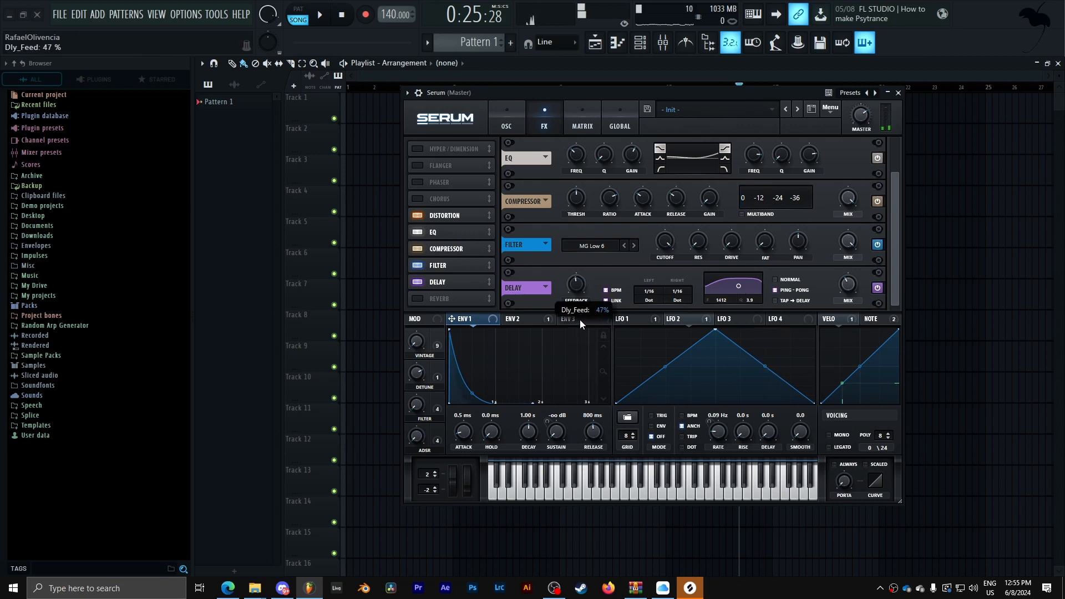
- Enable the Reverb effect, set its low cut to 18% and raise its mix
click(418, 298)
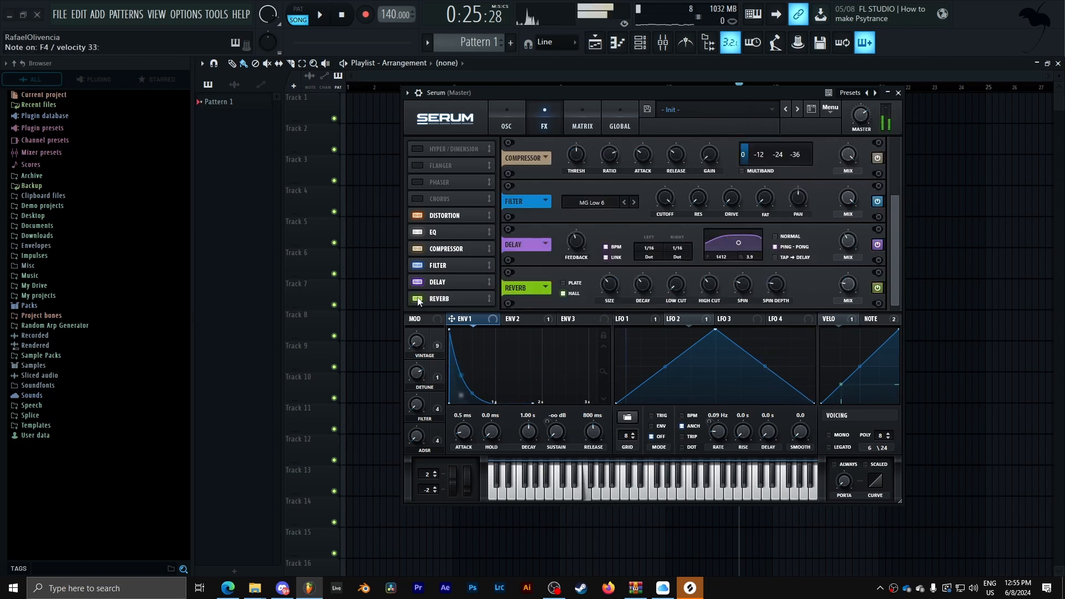
drag(674, 277, 675, 266)
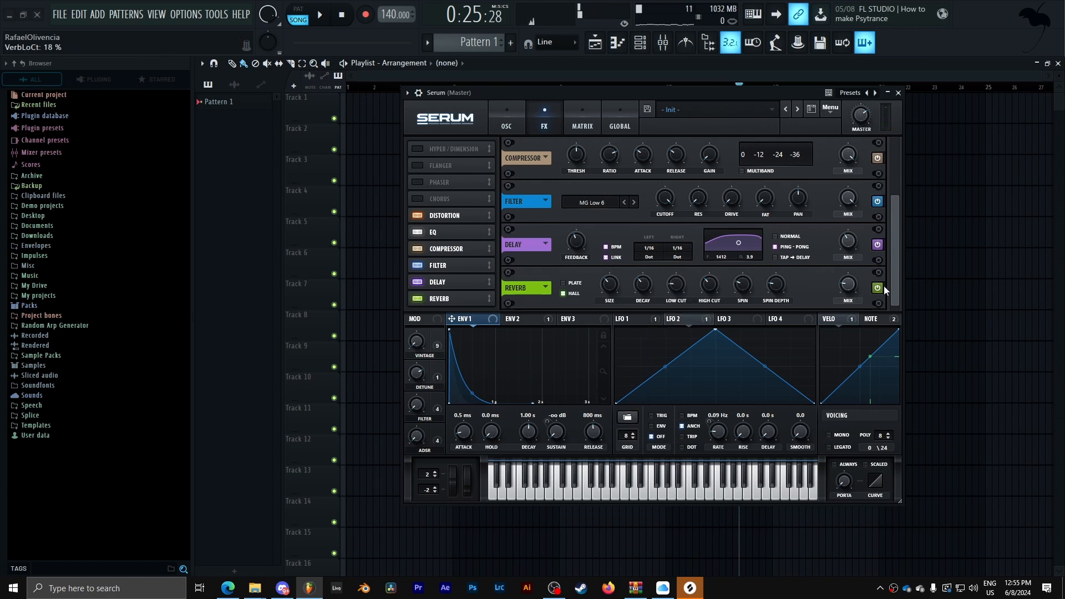
drag(846, 284, 849, 257)
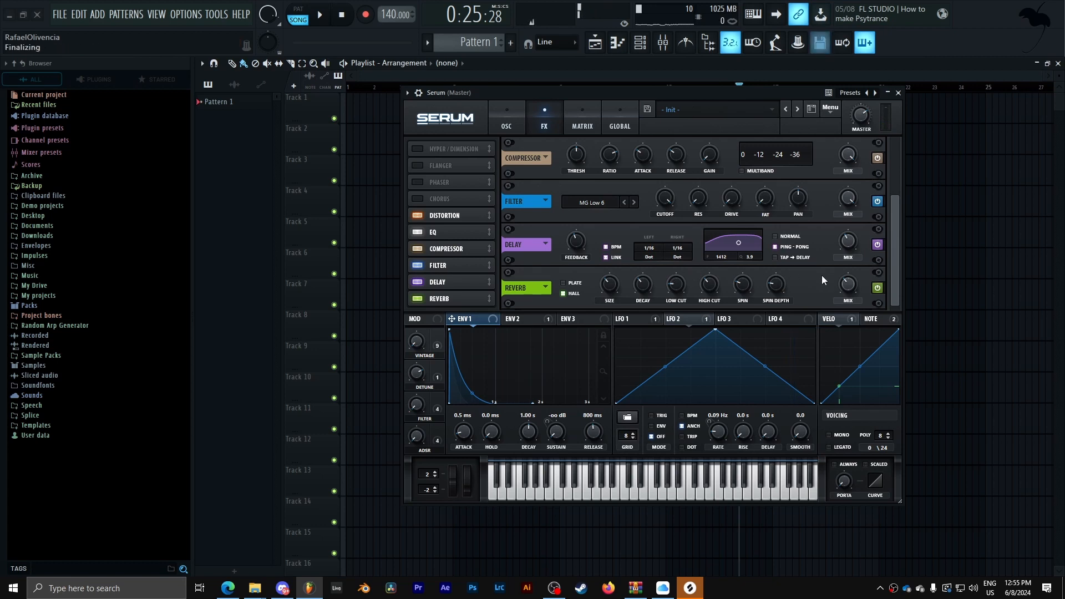
- Switch Oscillator A's wavetable to Franken Square - Polybrute
click(507, 120)
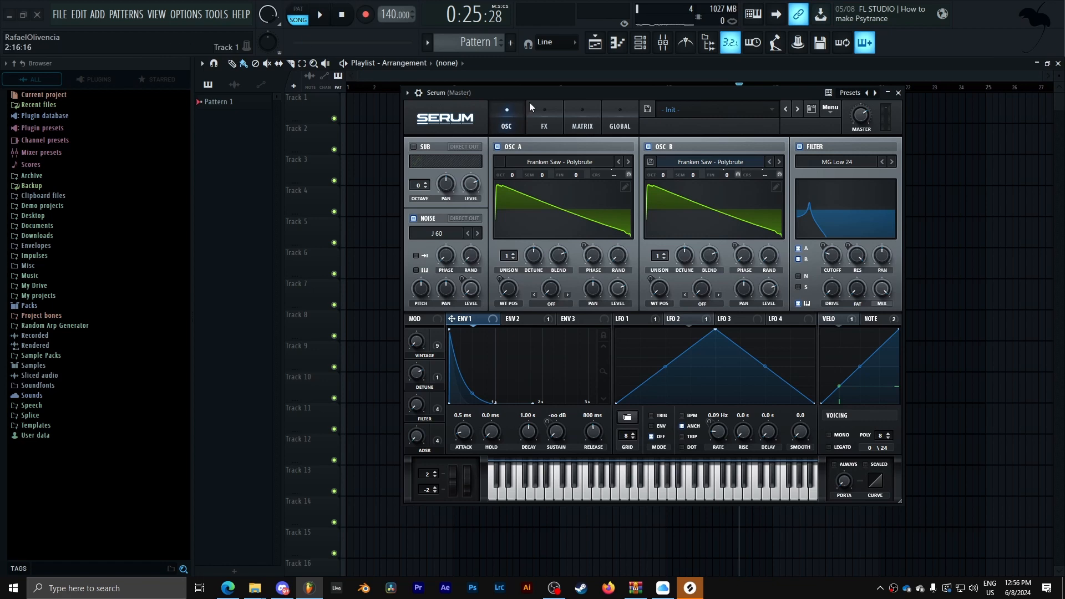
click(550, 130)
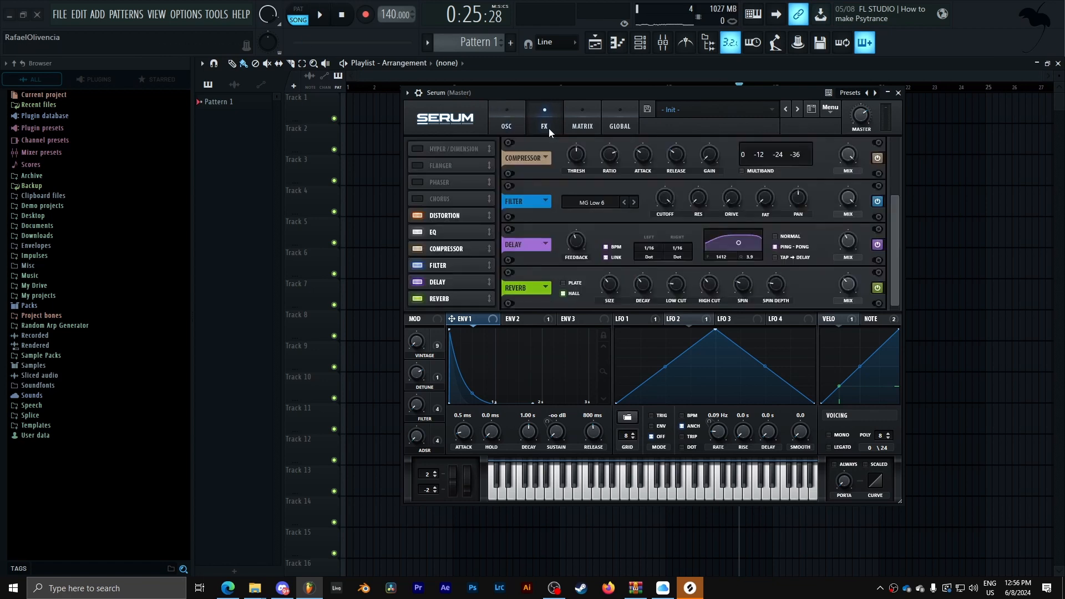
drag(901, 264, 902, 156)
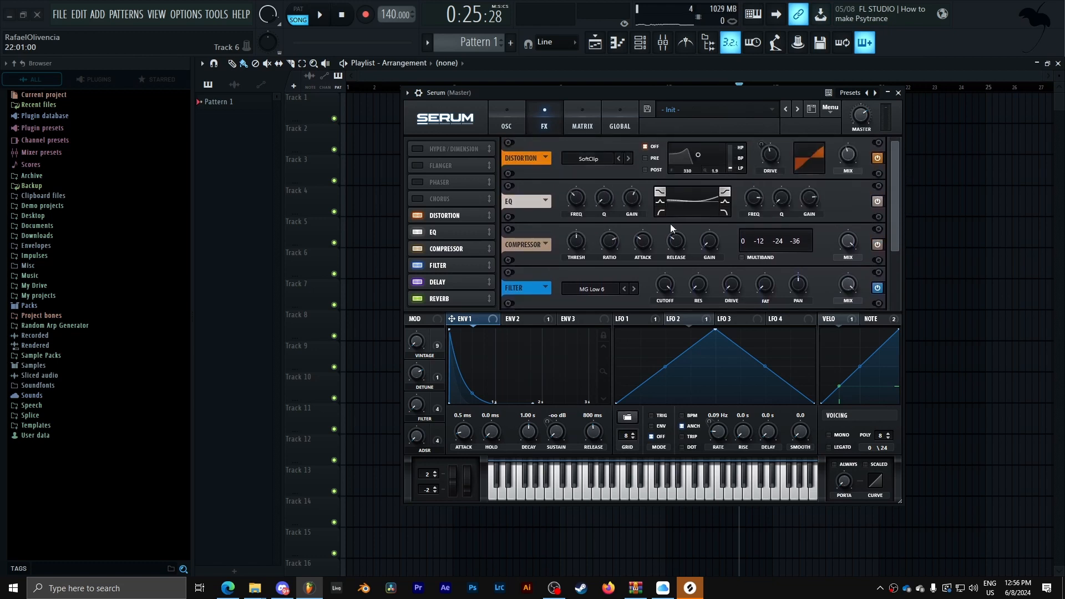
click(507, 123)
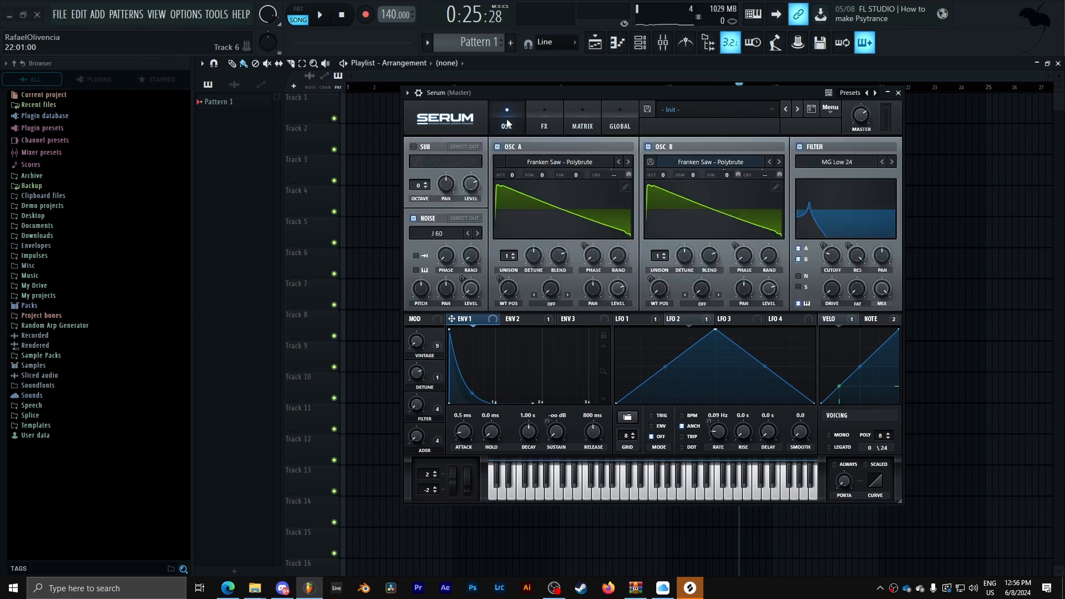
click(581, 165)
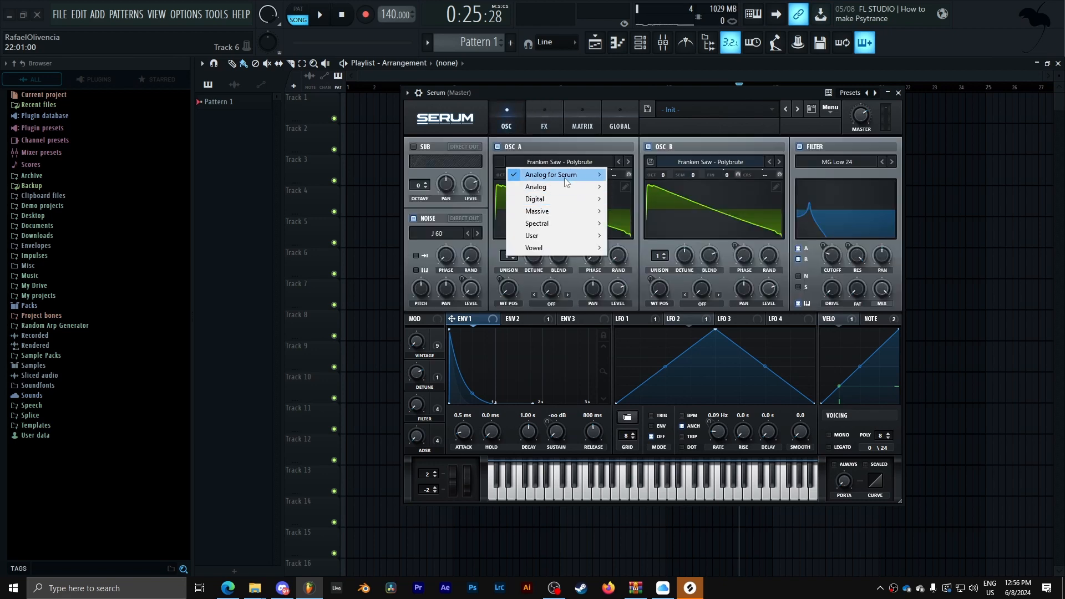
mouse_move(565, 178)
click(700, 448)
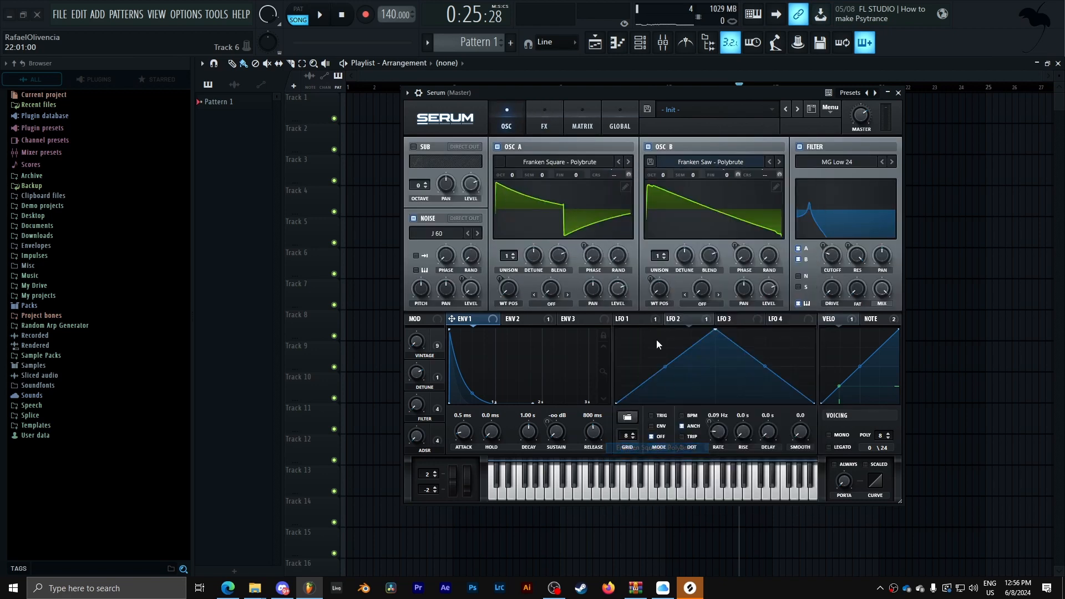
- Switch Oscillator B's wavetable to Franken Square - Polybrute as well
click(719, 162)
mouse_move(728, 174)
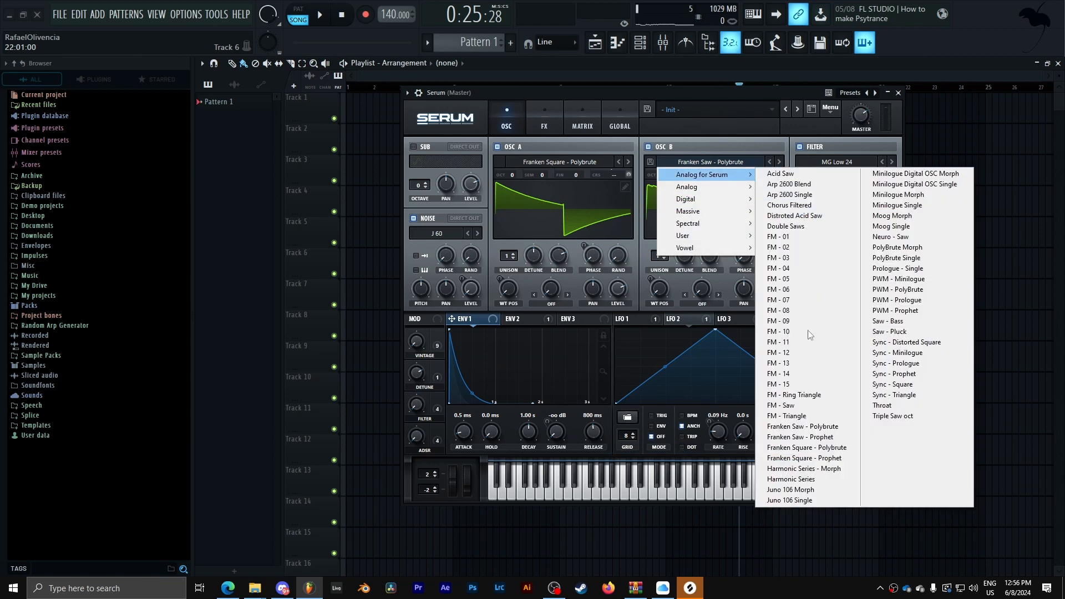
click(832, 460)
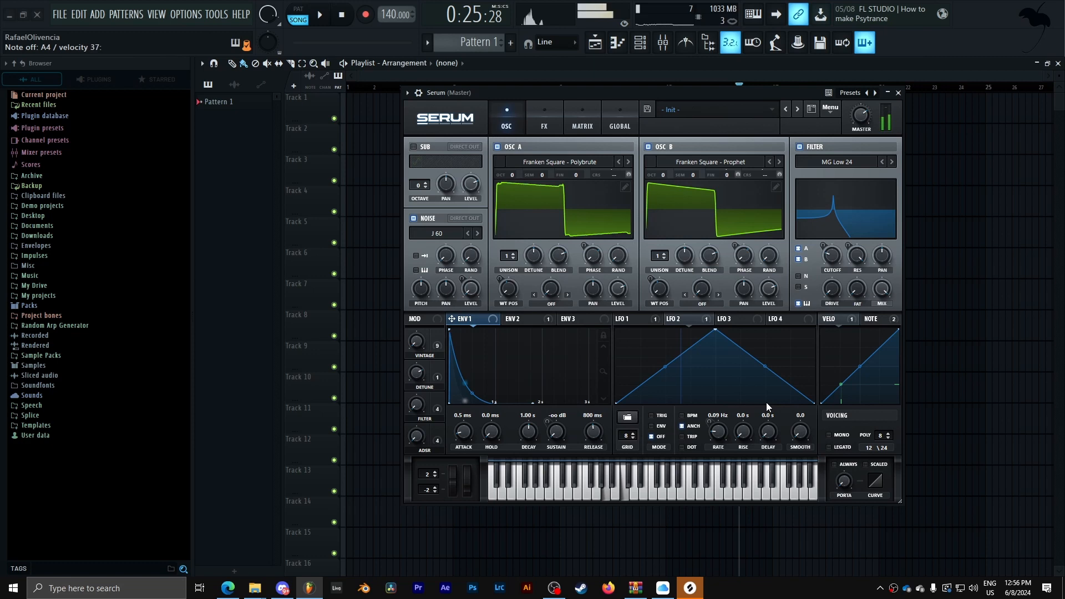
click(770, 161)
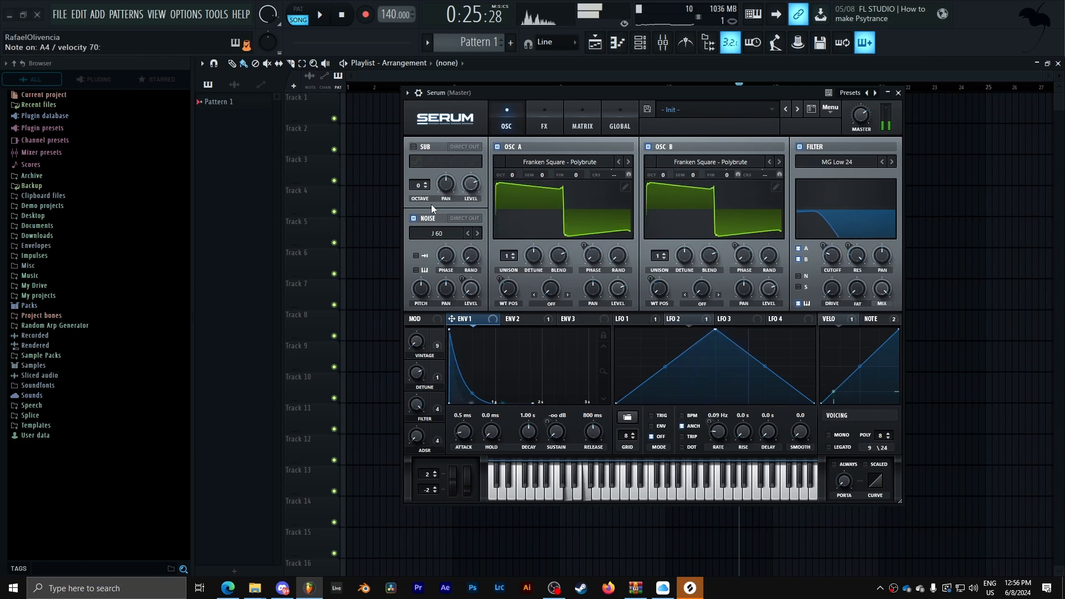